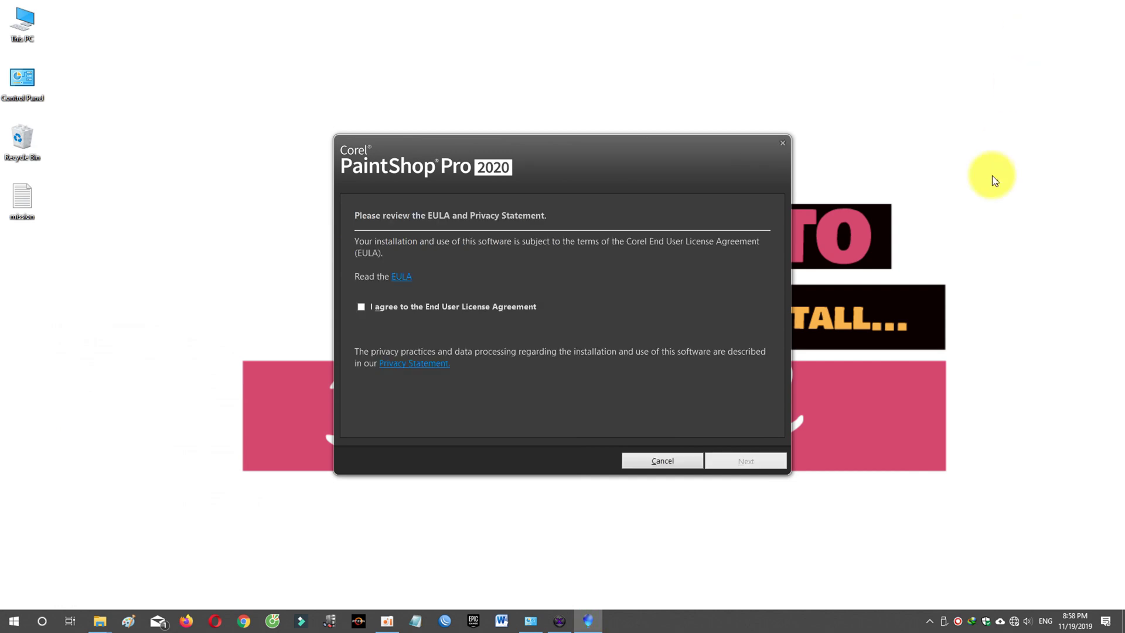
Accept the End User License Agreement and enter the product's serial number in the installer.
left_click(523, 305)
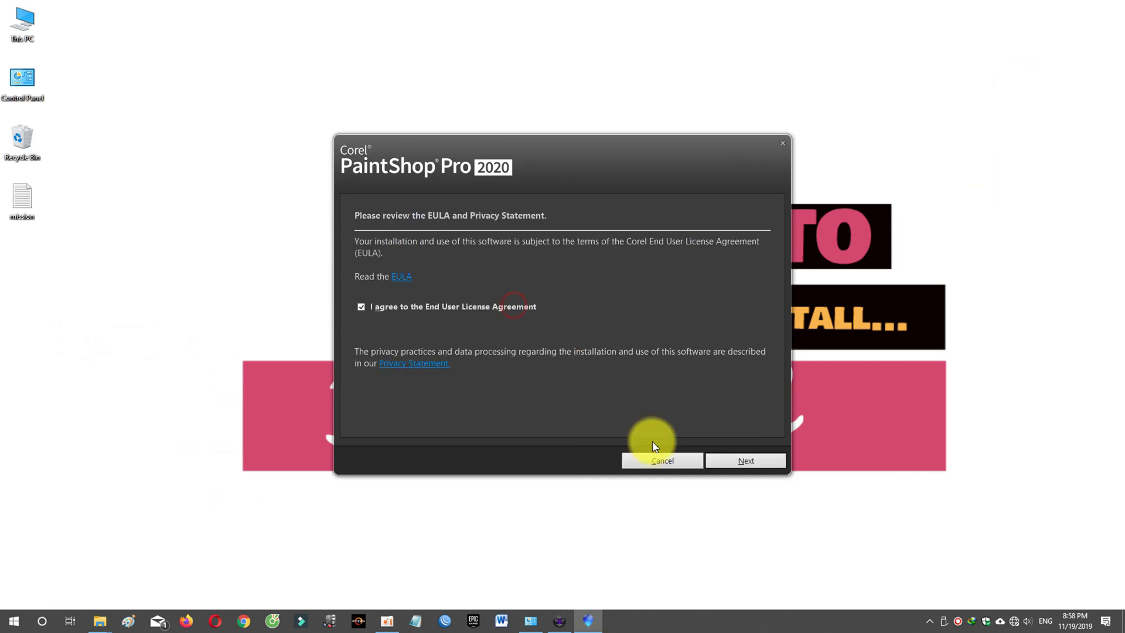
left_click(744, 462)
left_click(570, 285)
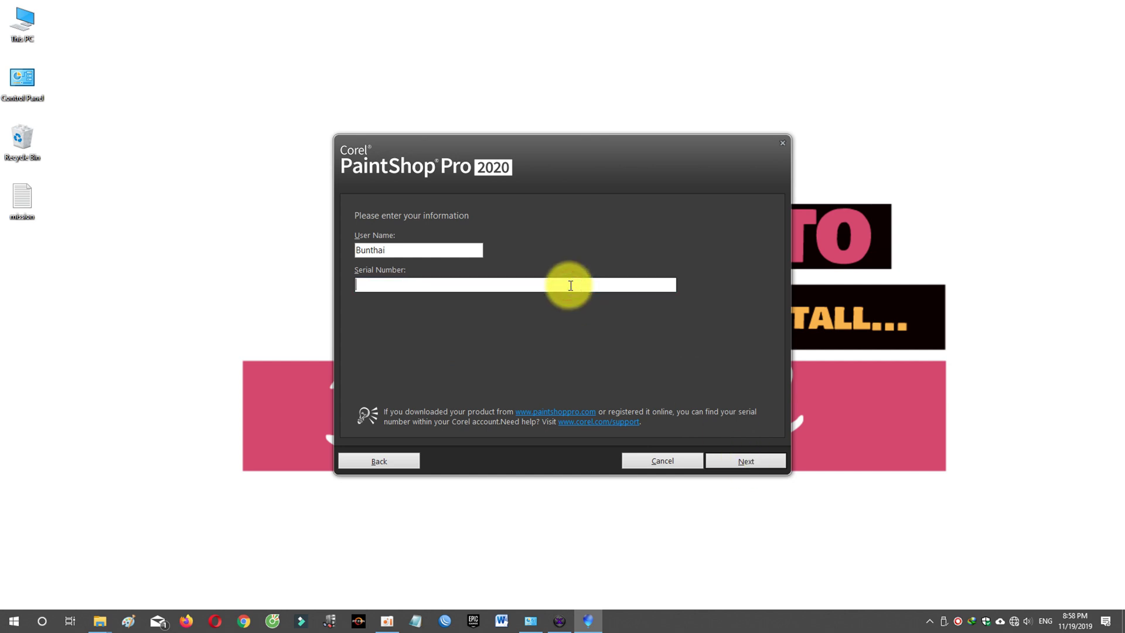
left_click(733, 461)
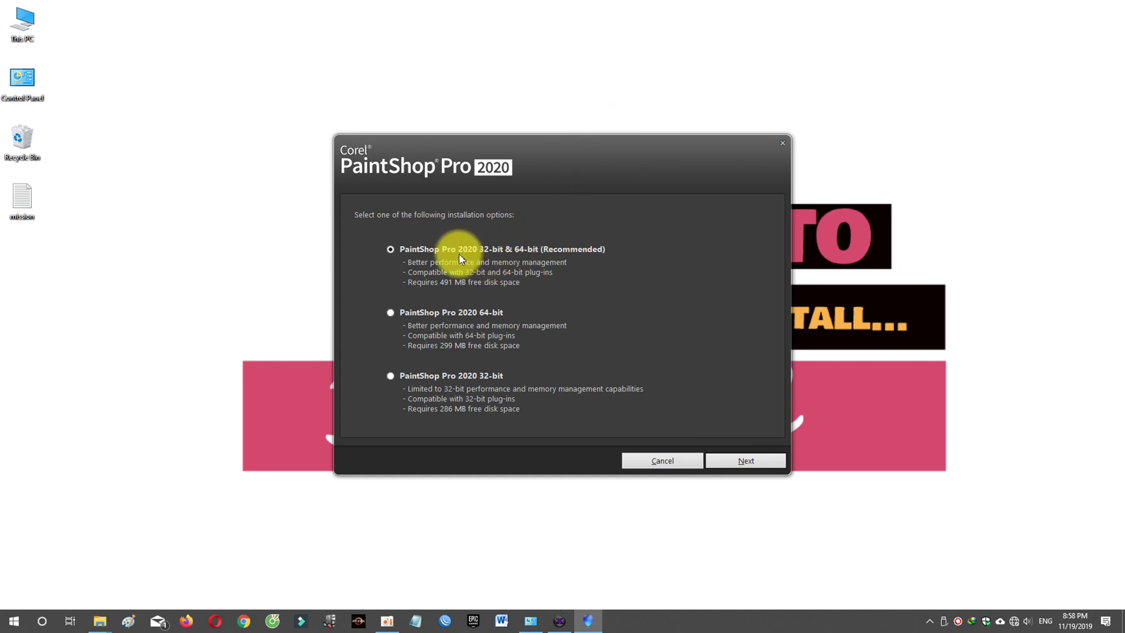
Install the PaintShop Pro 2020 64-bit option, finish the wizard and close the browser page it opens.
left_click(499, 316)
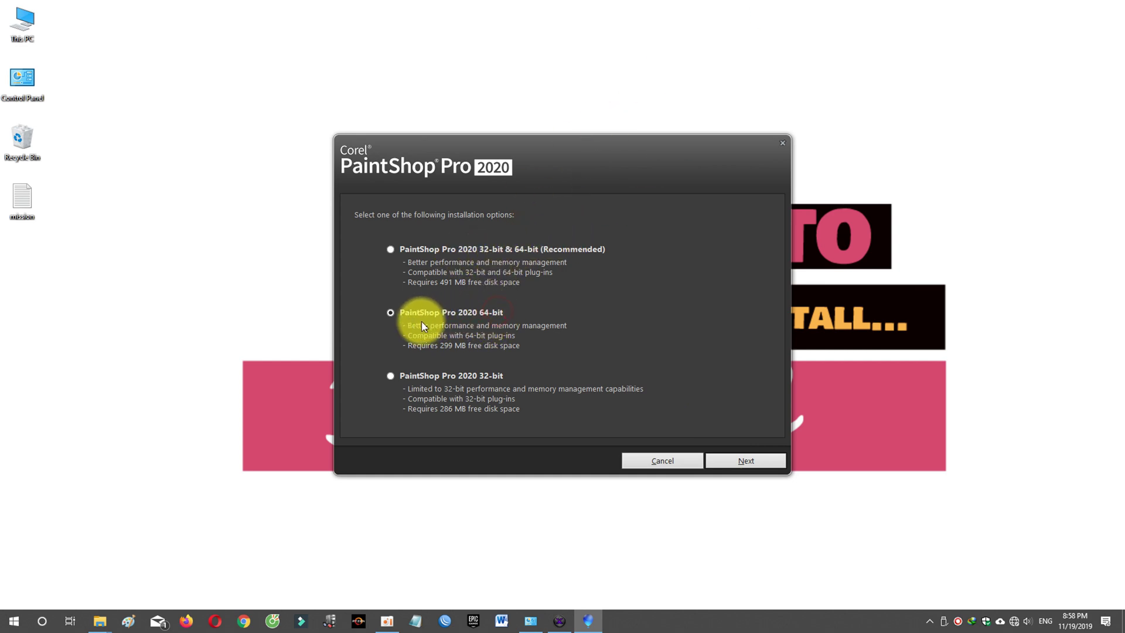
left_click(732, 461)
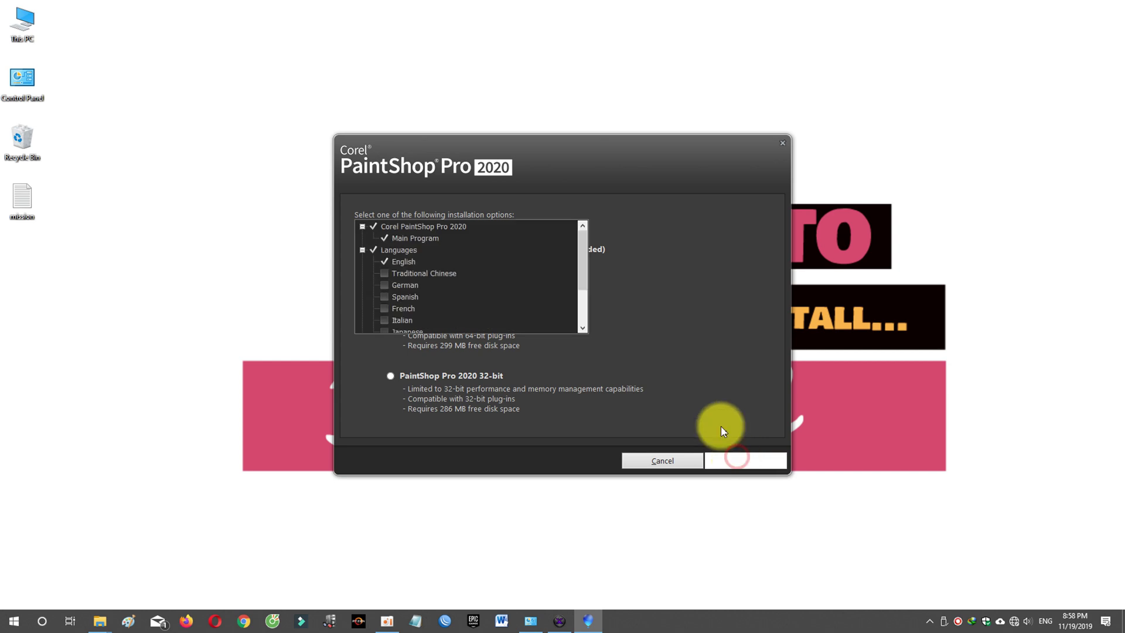
left_click(745, 460)
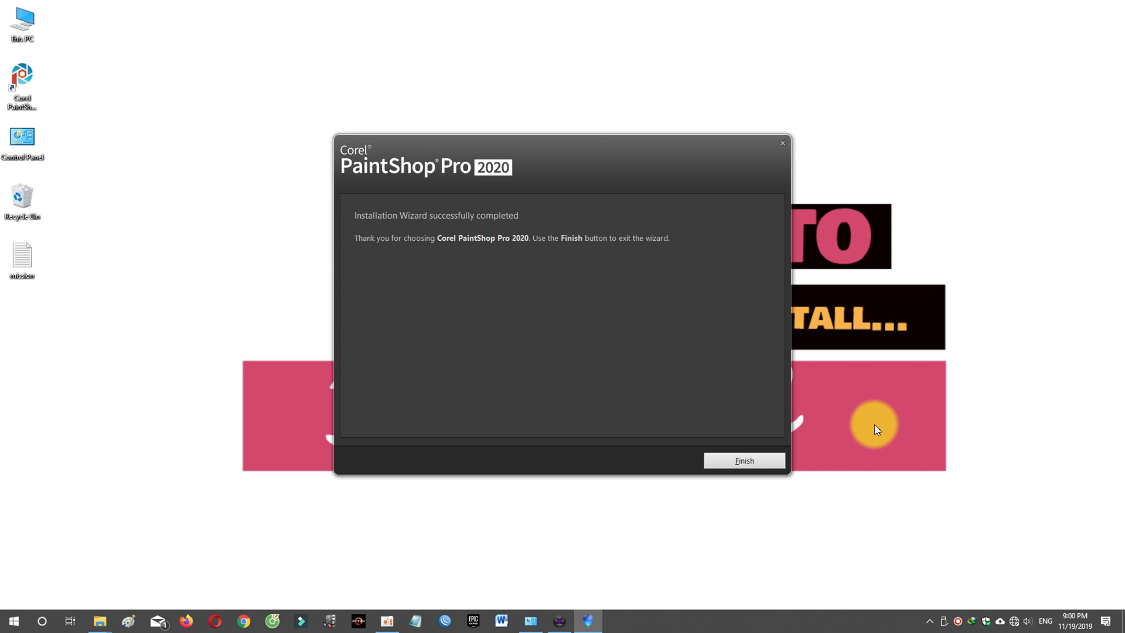
left_click(744, 460)
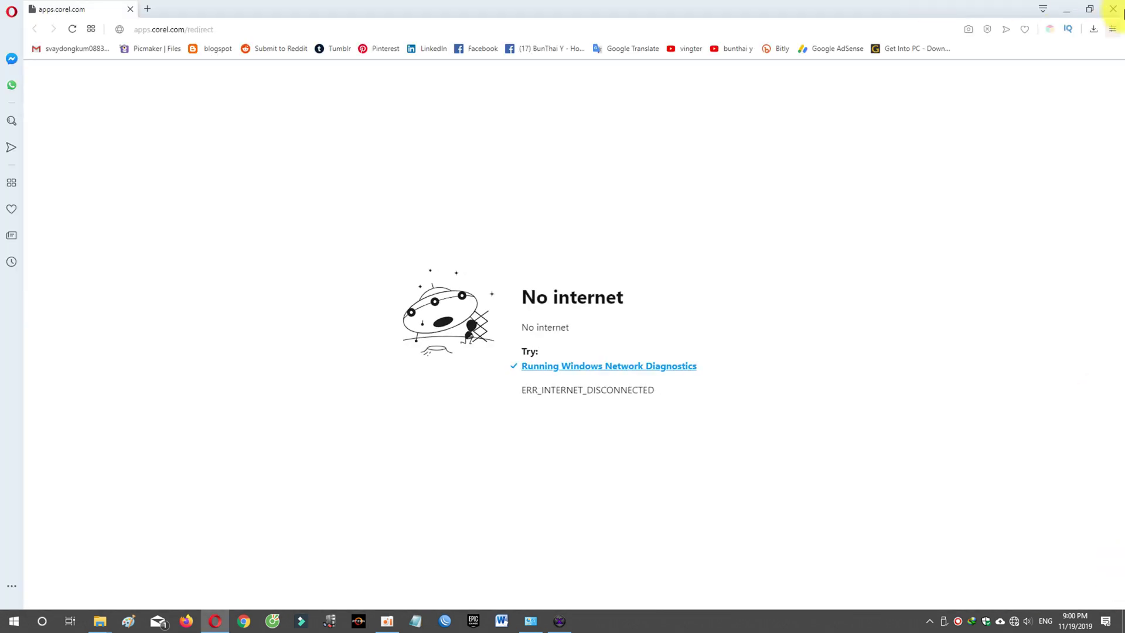
left_click(1113, 9)
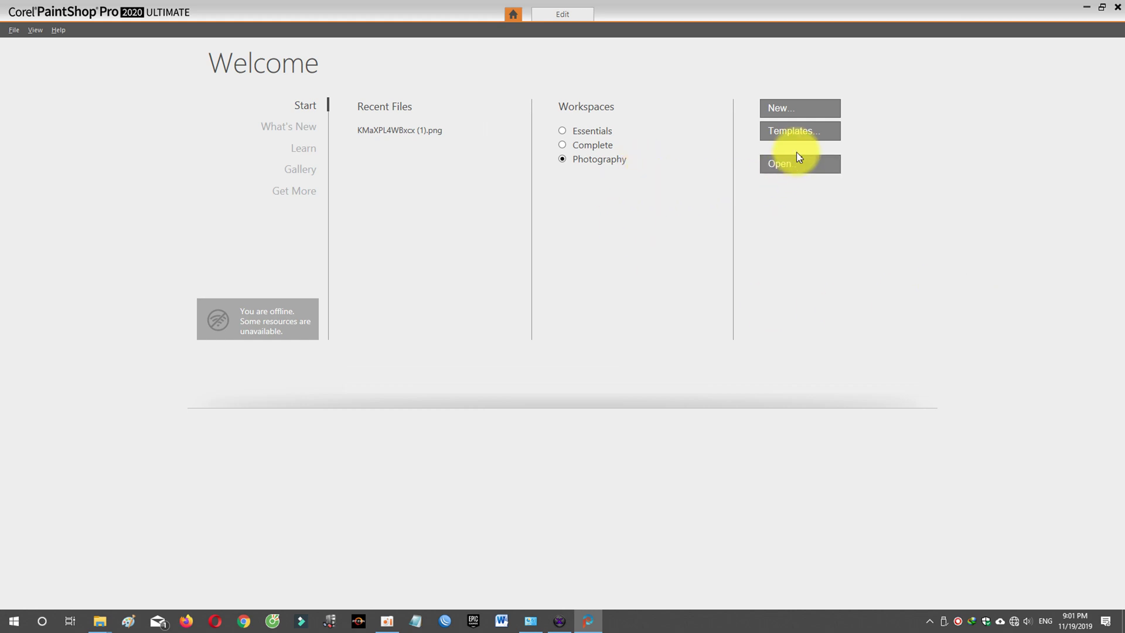
Open the image KMaXPL4WBxcx (1) from the Pictures folder and dismiss the Photography Workspace notice.
left_click(785, 167)
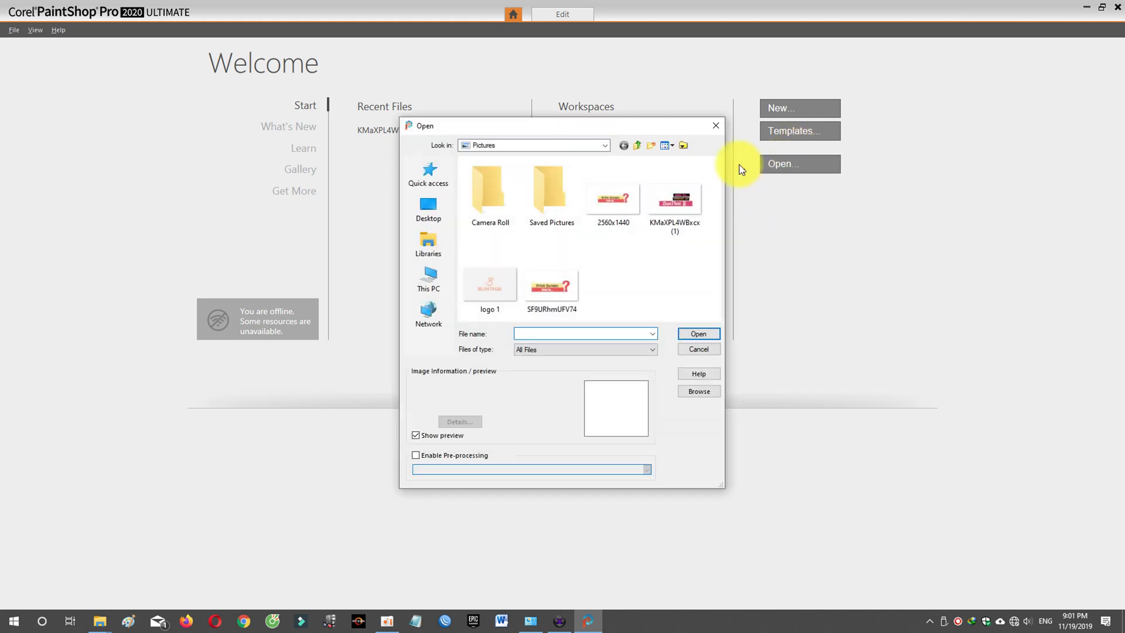
left_click(680, 203)
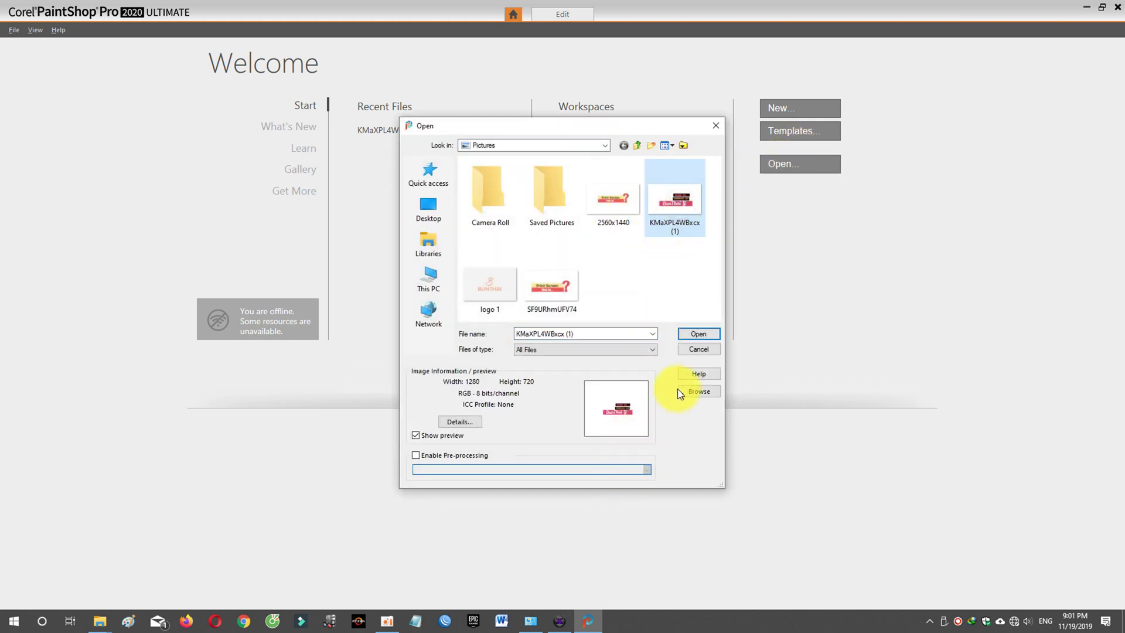
left_click(699, 333)
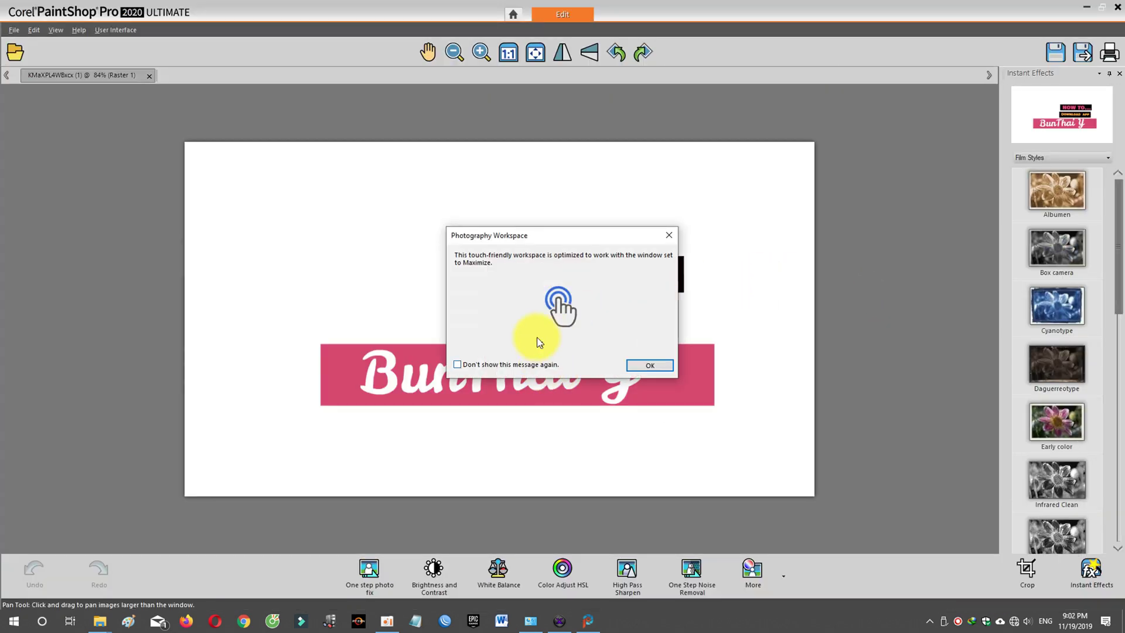
left_click(651, 366)
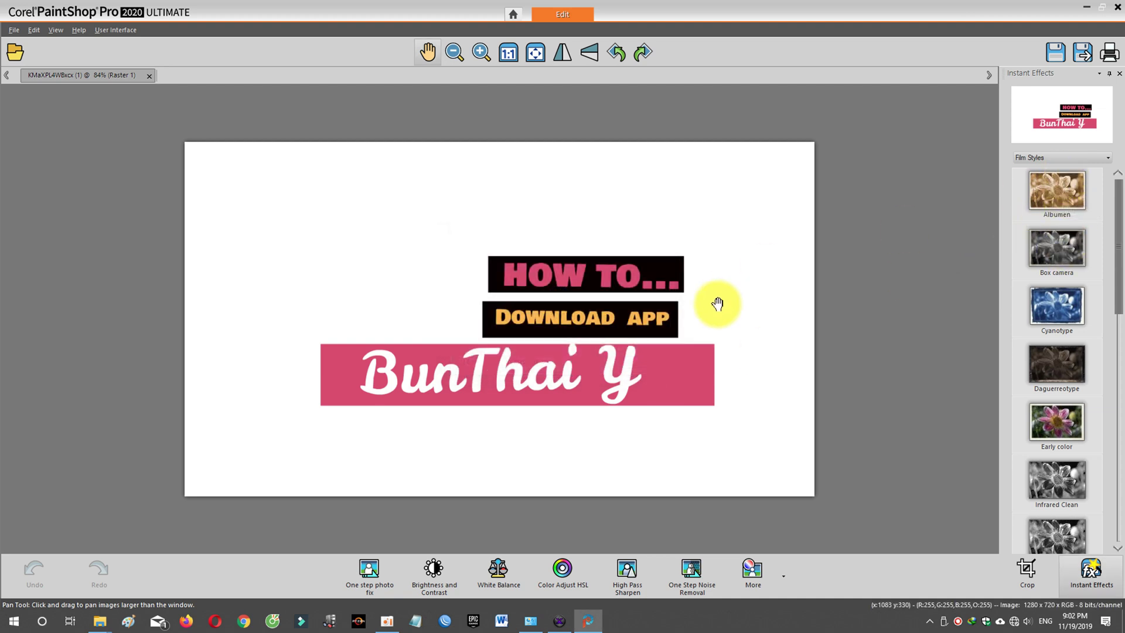
Preview the Box camera, Albumen and Japan Style Light film styles on the image.
left_click(1060, 251)
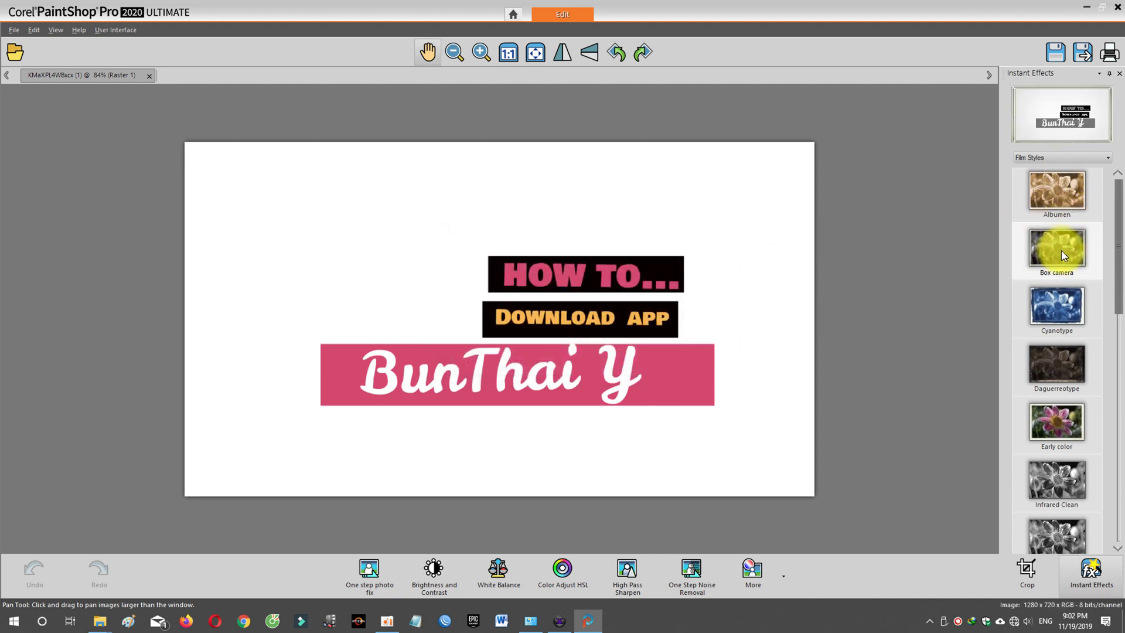
left_click(1058, 195)
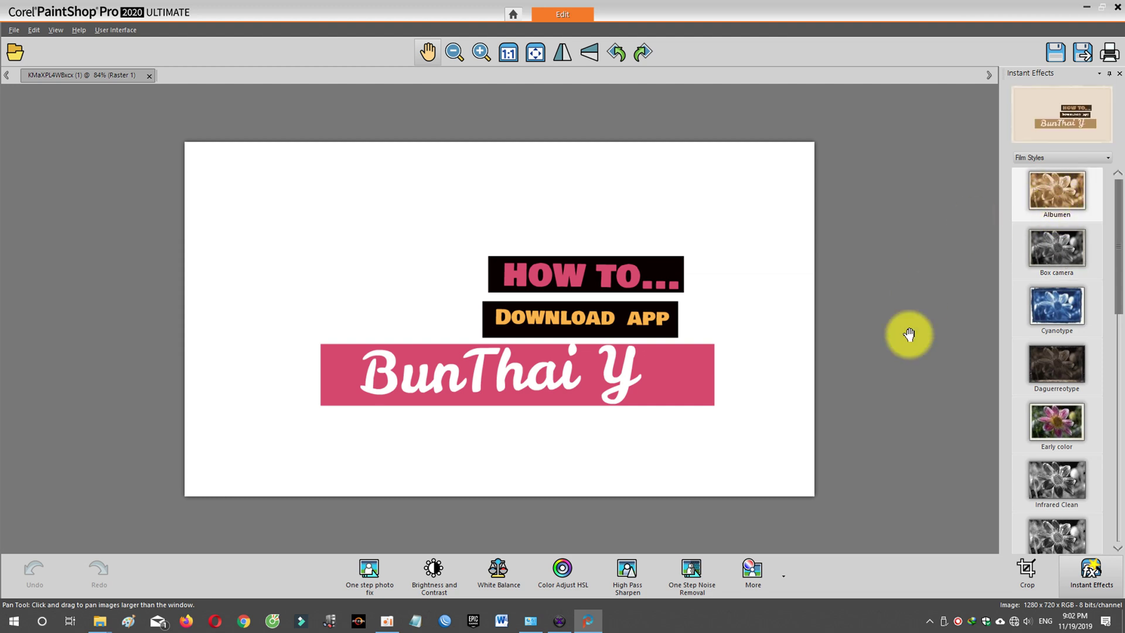
scroll(907, 334, "down", 5)
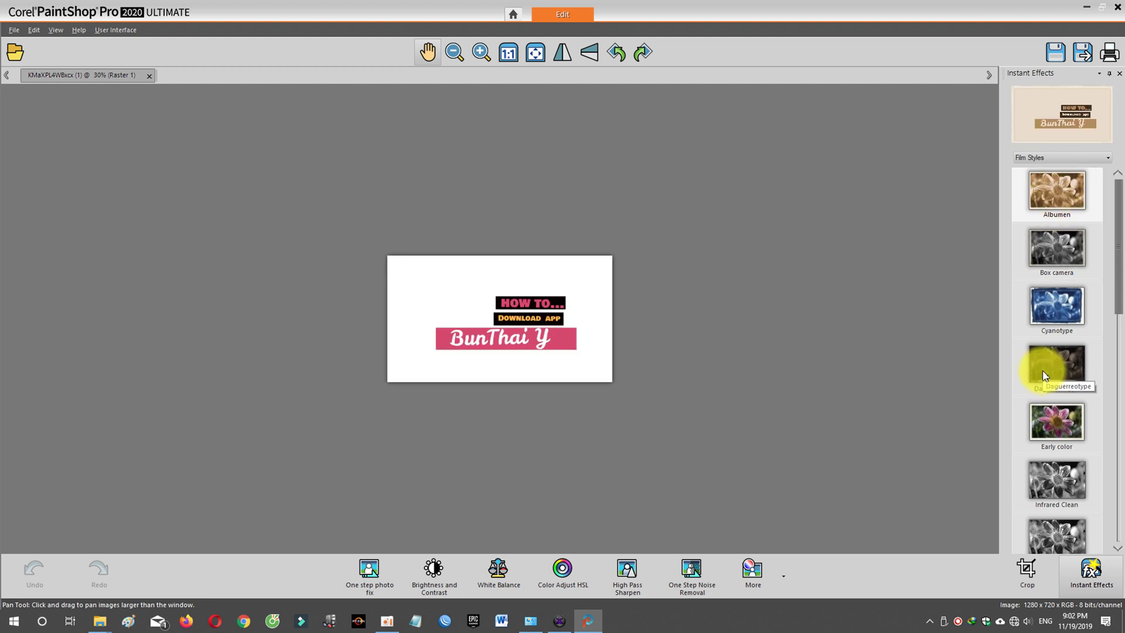
left_click_drag(1118, 252, 1122, 457)
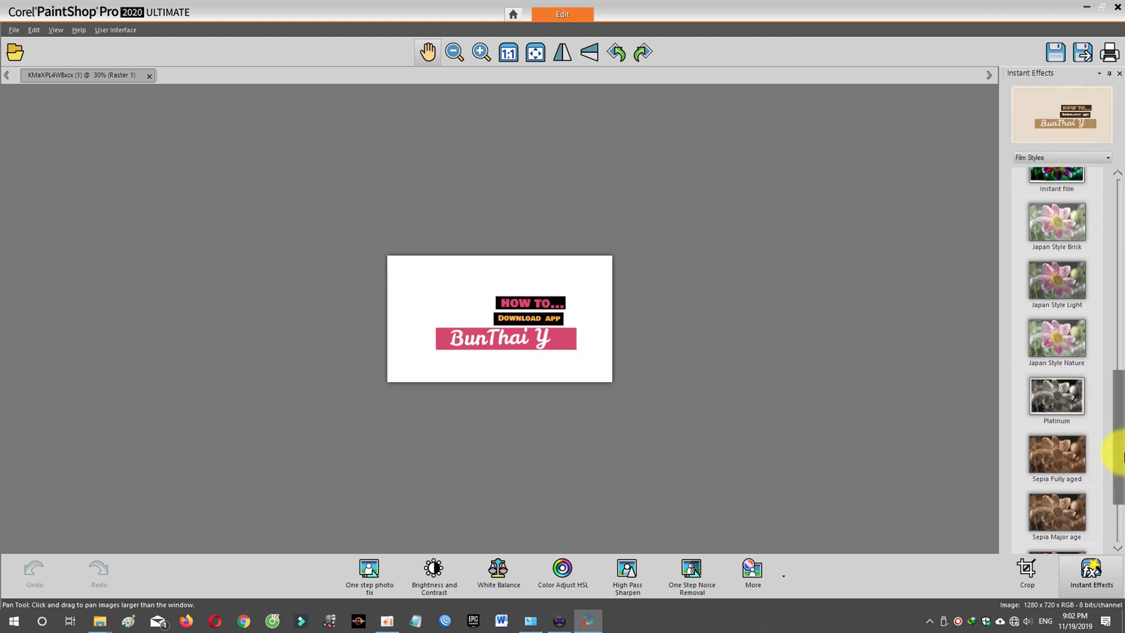
left_click(1061, 279)
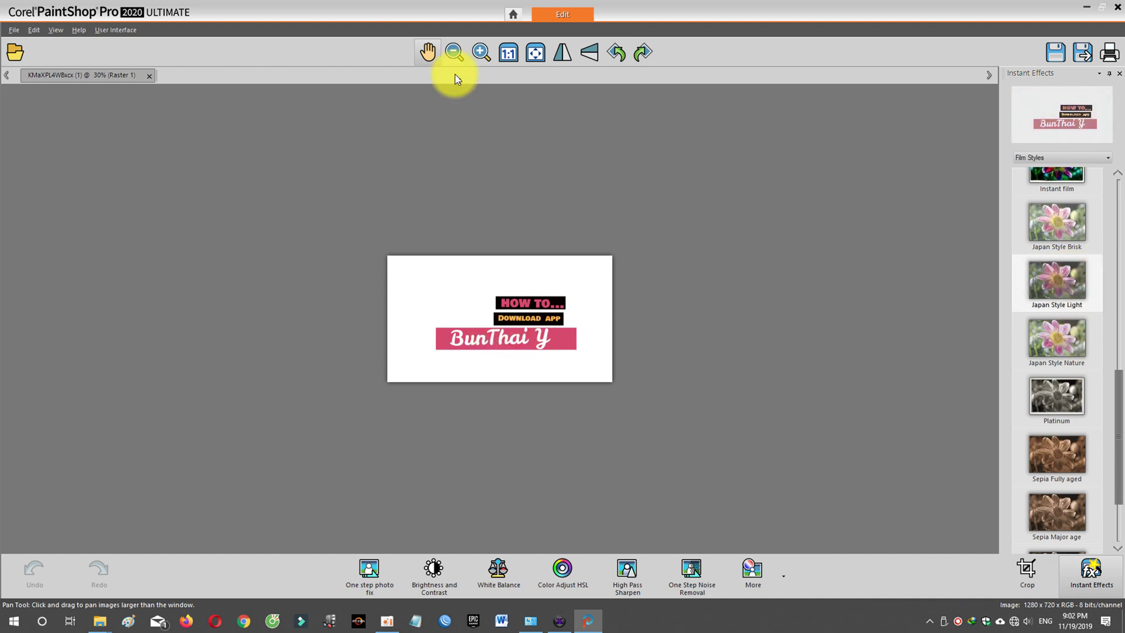
Rotate the image counterclockwise through a full turn in four 90-degree rotations.
left_click(455, 52)
left_click(481, 52)
left_click(481, 52)
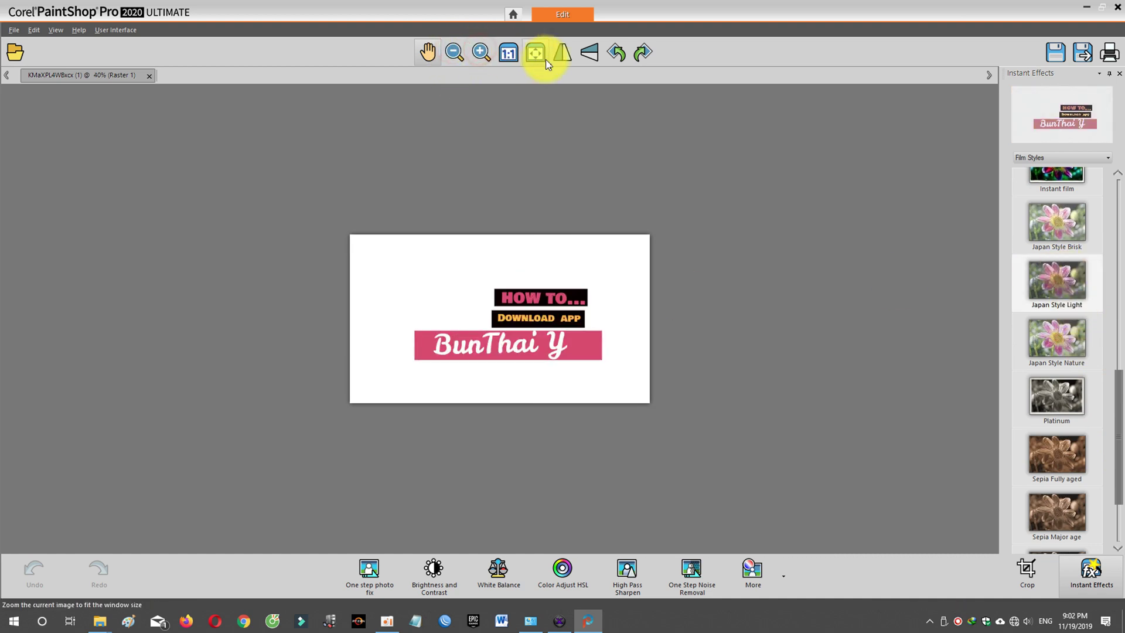
left_click(546, 58)
left_click(512, 54)
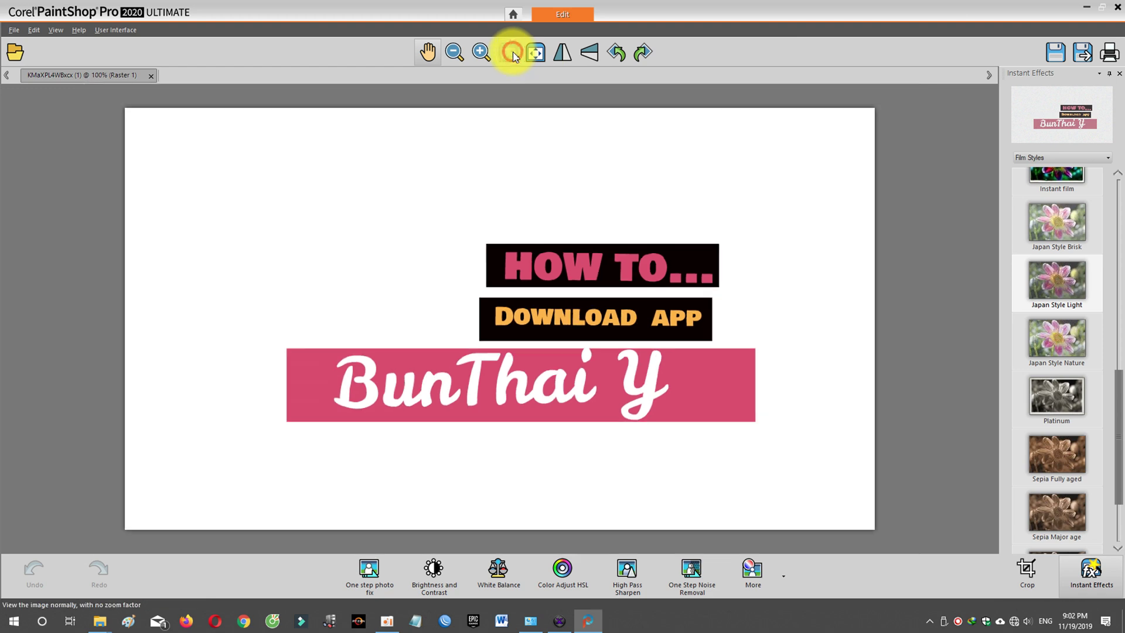
left_click(619, 54)
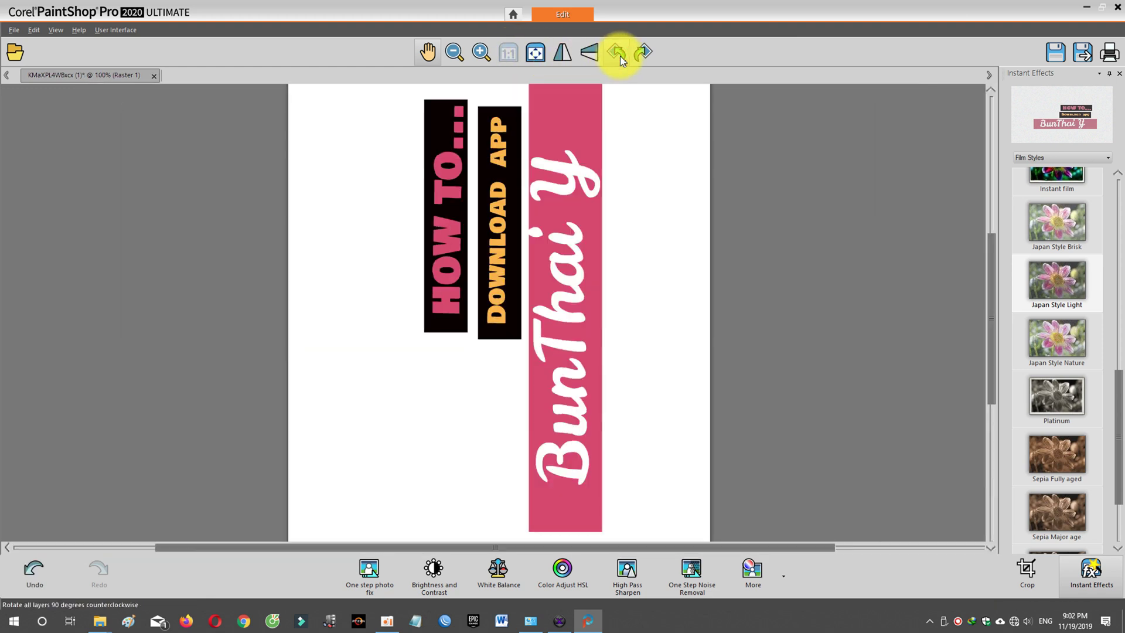
left_click(620, 55)
left_click(620, 55)
left_click(620, 55)
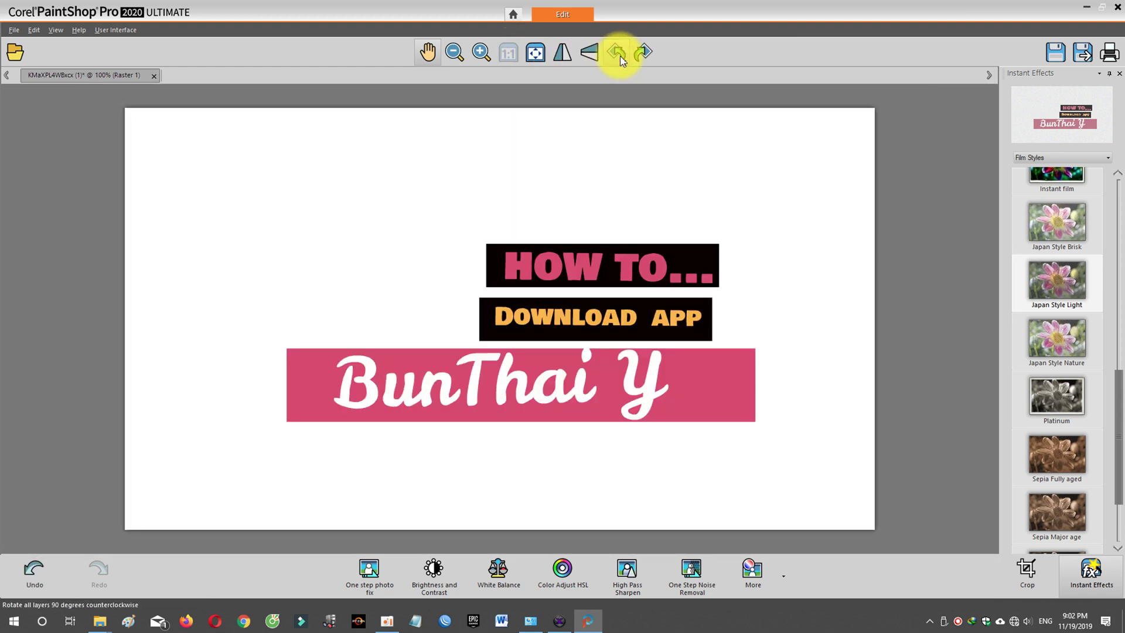
Preview the Instant film, Japan Style Light, Platinum and Sepia Slight age film styles on the image.
left_click(1057, 177)
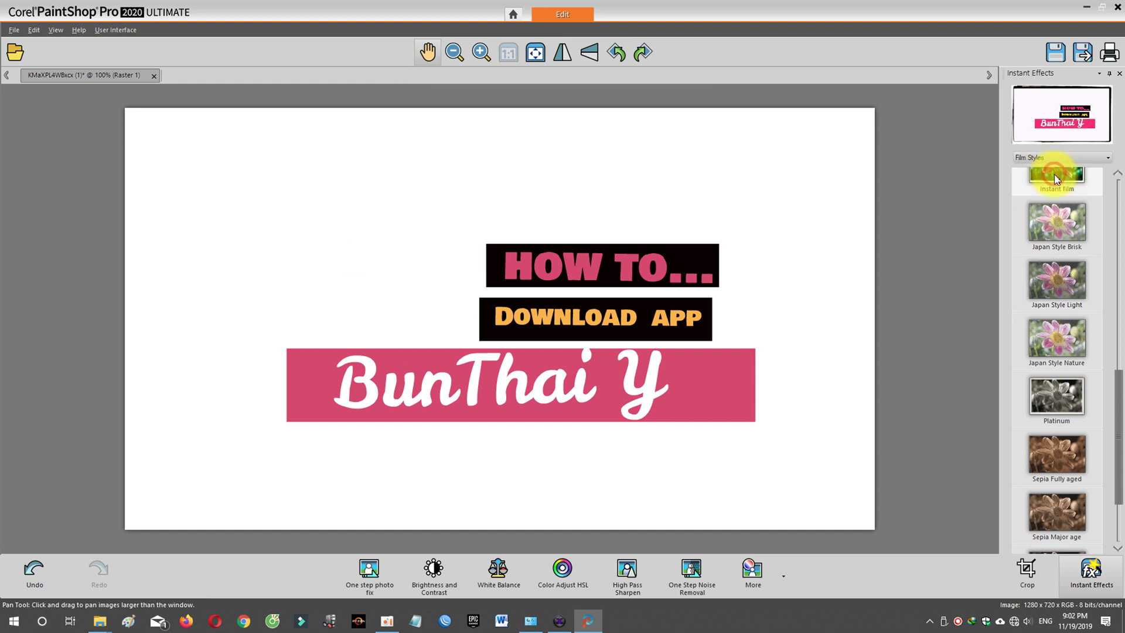
left_click(1064, 246)
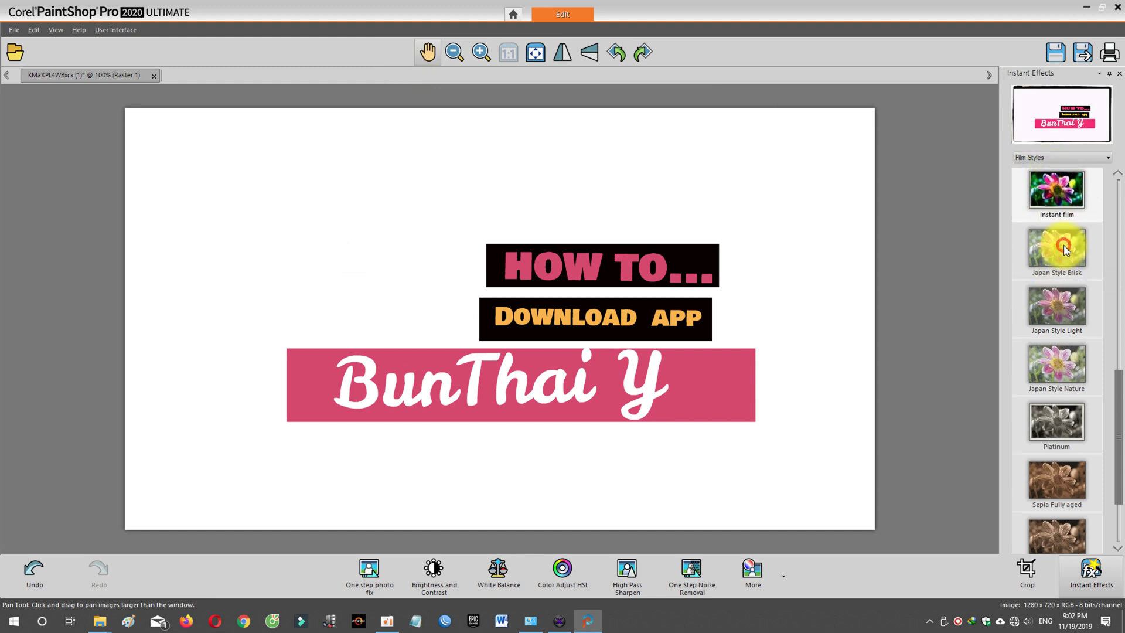
left_click(1060, 309)
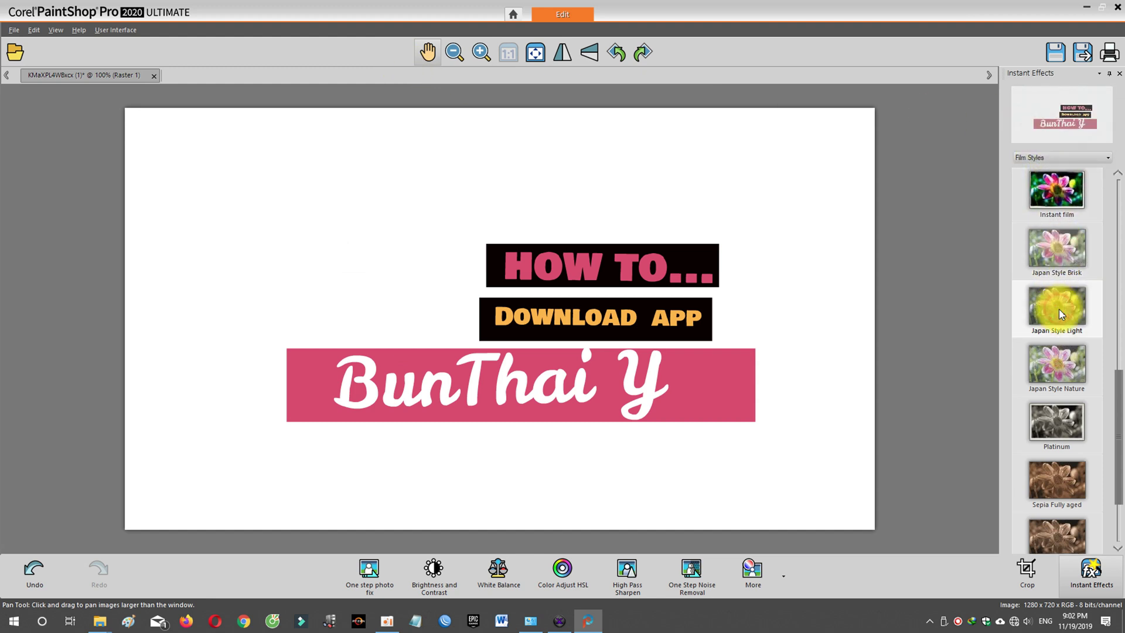
scroll(1058, 328, "down", 3)
left_click(1058, 342)
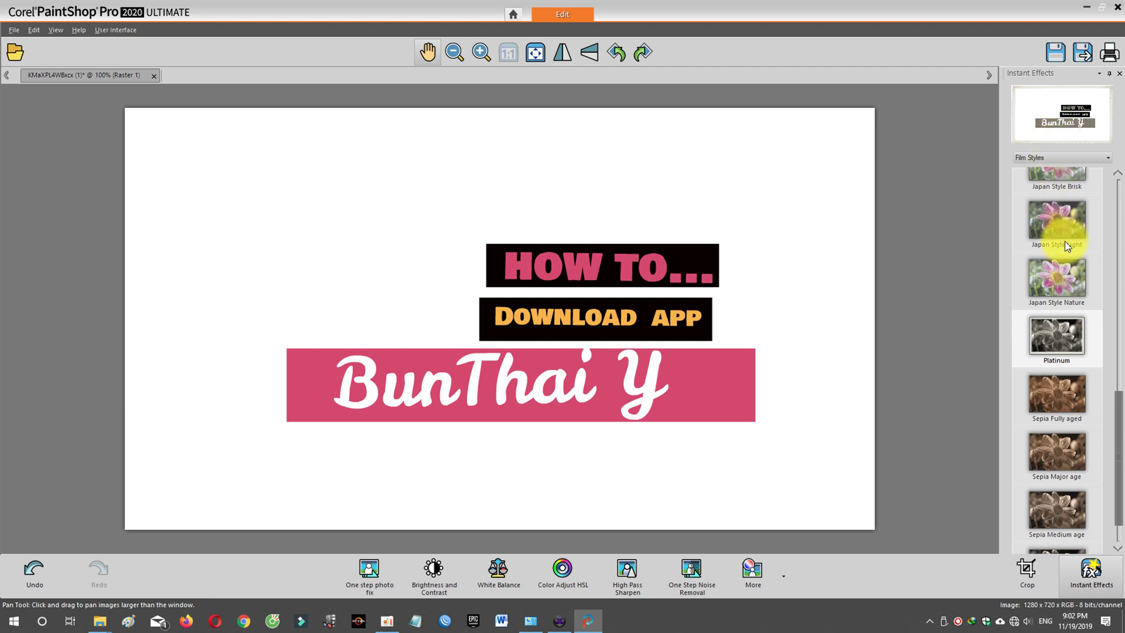
scroll(1073, 382, "down", 2)
left_click(1076, 517)
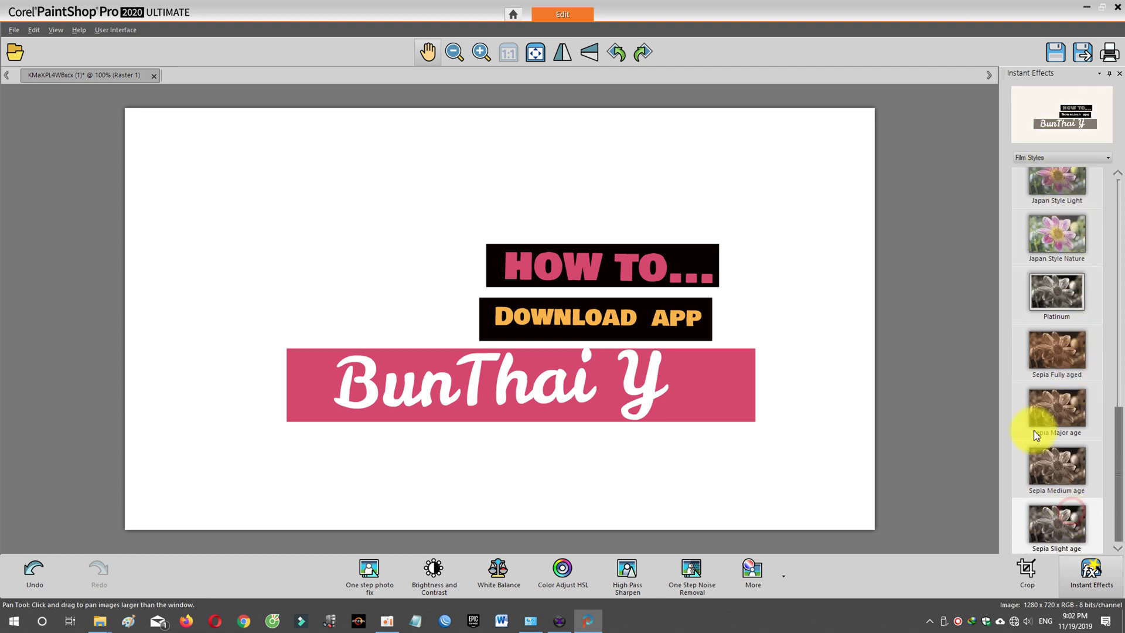
scroll(1032, 411, "up", 7)
scroll(1025, 393, "down", 7)
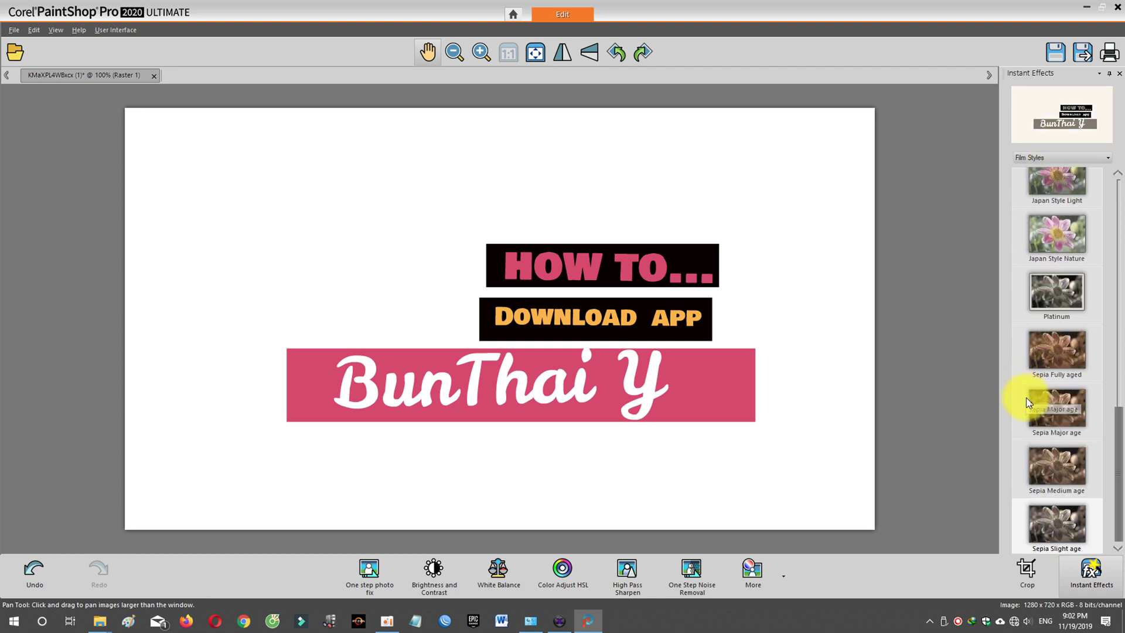
Apply the Sepia Slight age and Sepia Fully aged film styles, and stop the Getting Started window from showing again.
double_click(1059, 525)
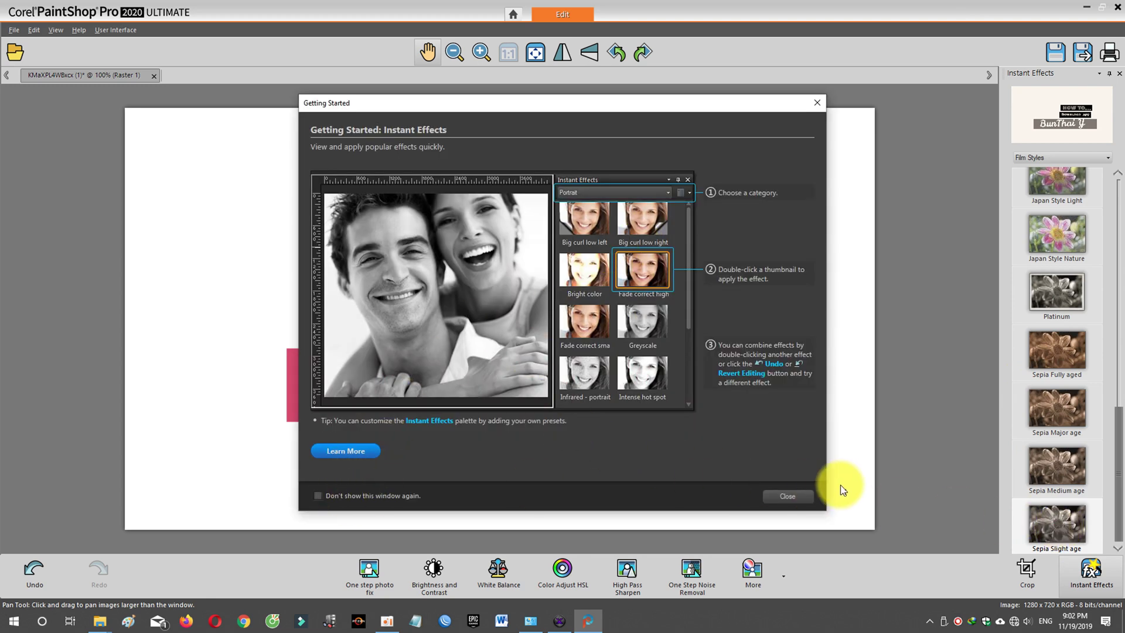
left_click(793, 495)
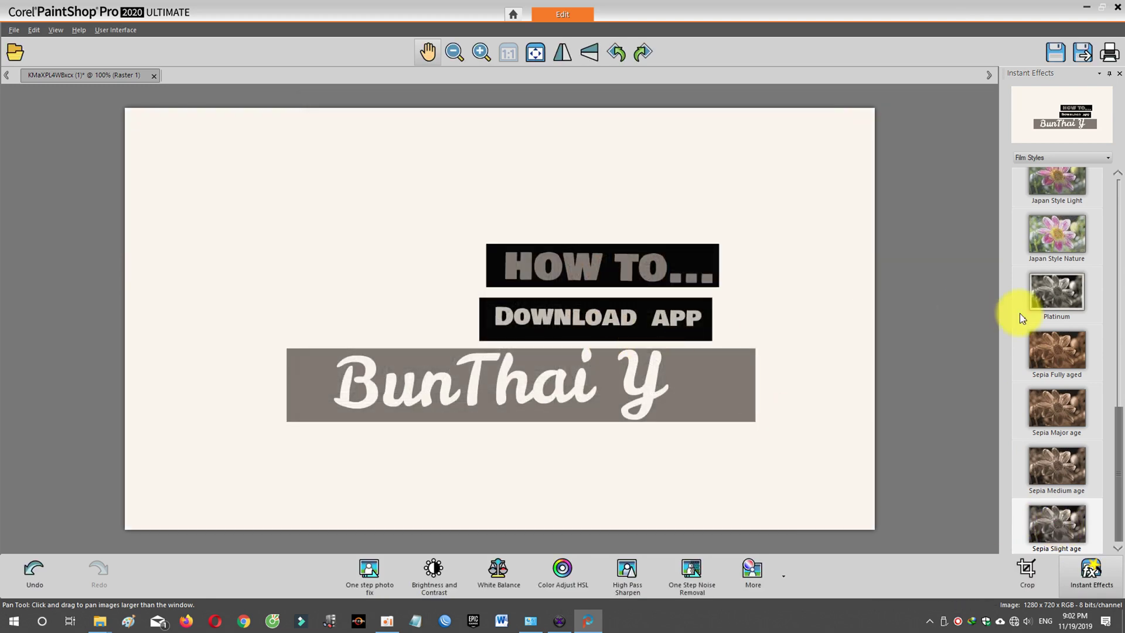
left_click(1063, 345)
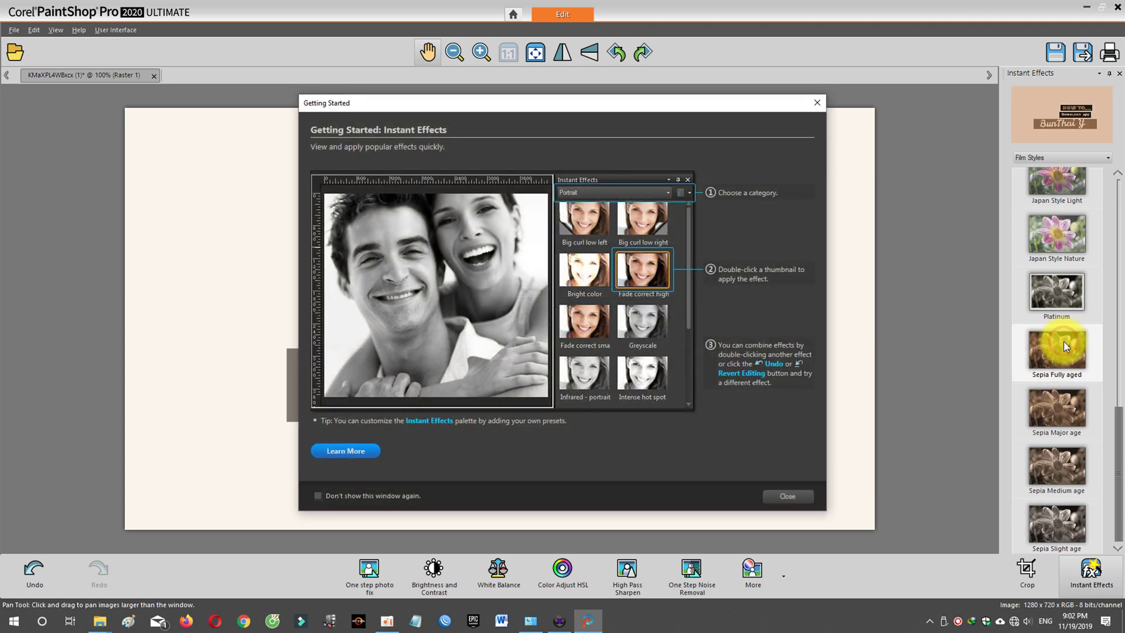
left_click(378, 496)
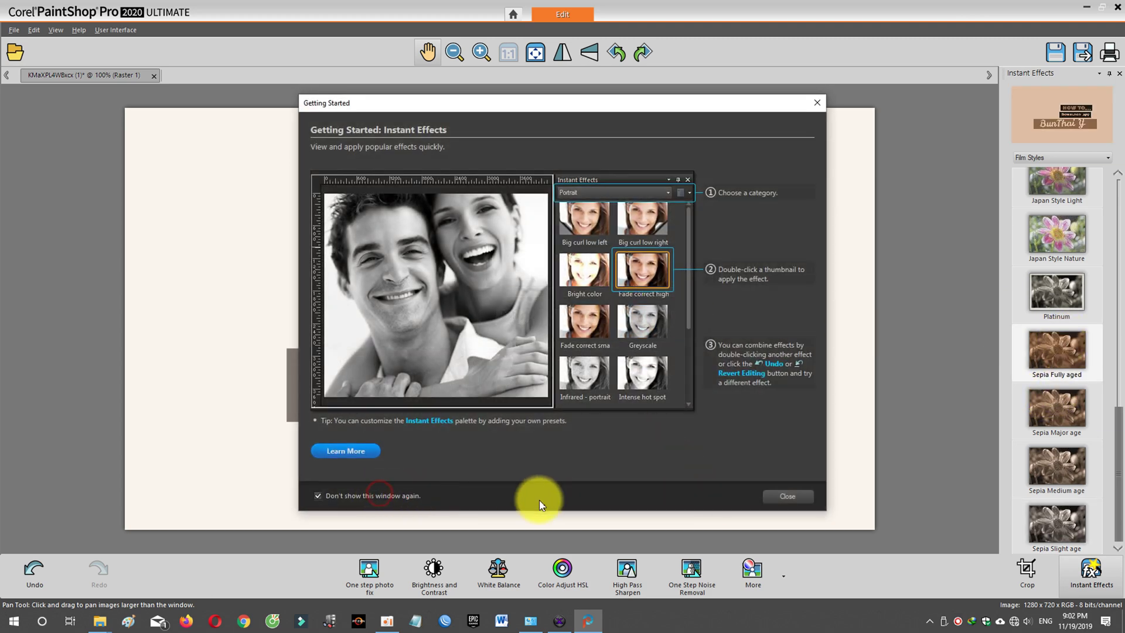
left_click(783, 498)
Apply the Japan Style Brisk, Instant film, Platinum and Sepia Fully aged film styles to the image in that order.
scroll(1070, 350, "up", 2)
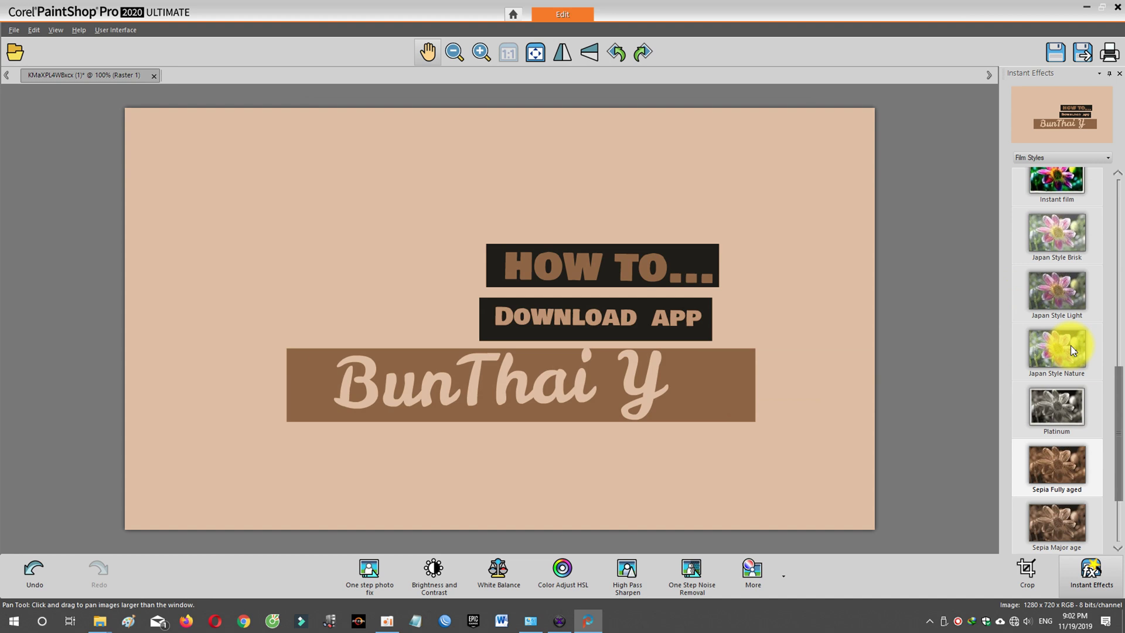
left_click(1065, 229)
left_click(1065, 183)
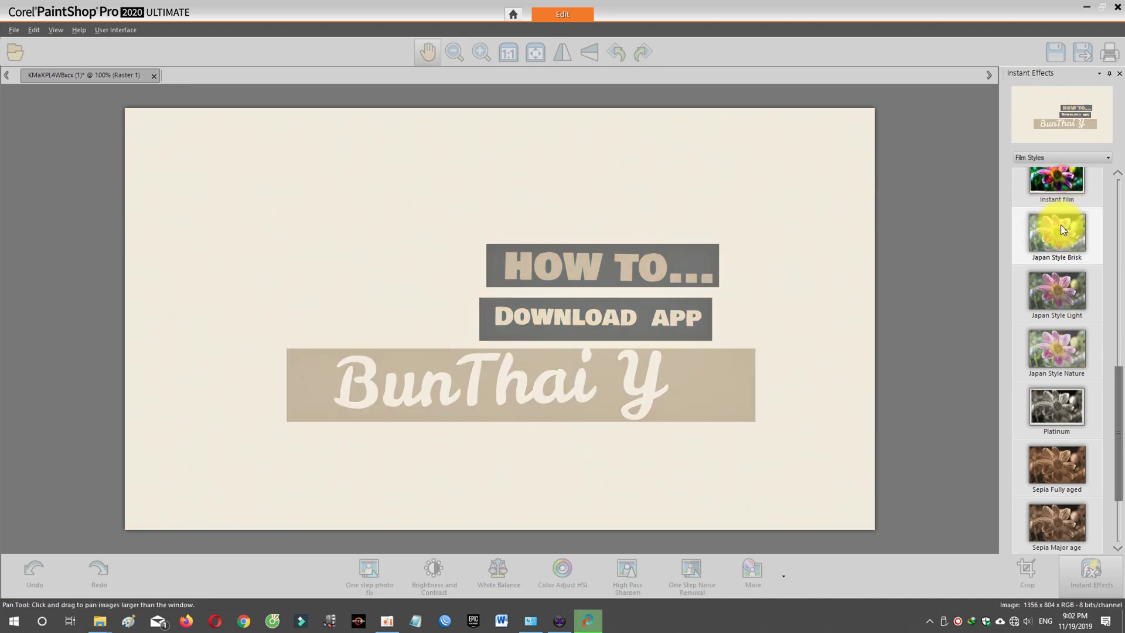
scroll(1072, 357, "down", 1)
left_click(1071, 362)
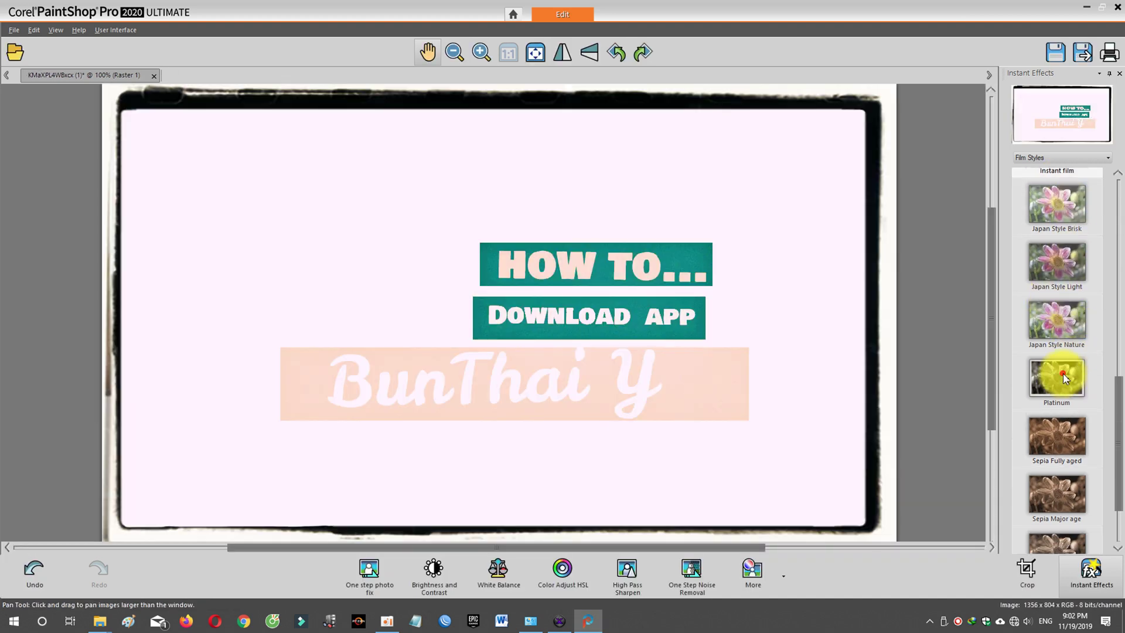
left_click(1037, 435)
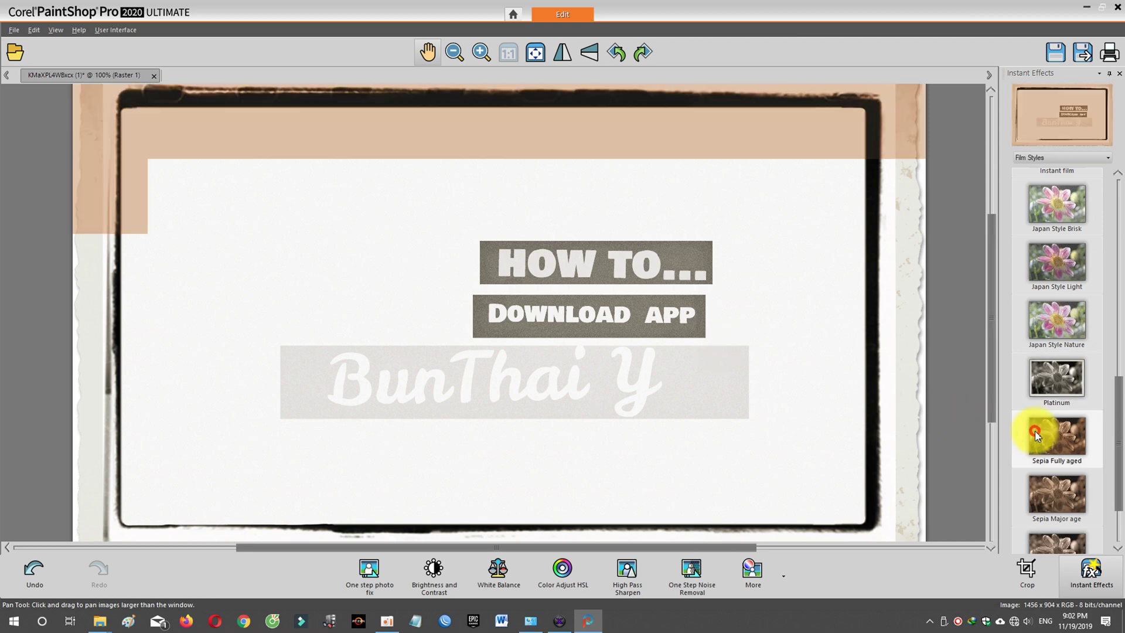
Apply the Sepia Major age and Sepia Slight age film styles to the image in that order.
scroll(1054, 445, "down", 3)
left_click(1064, 434)
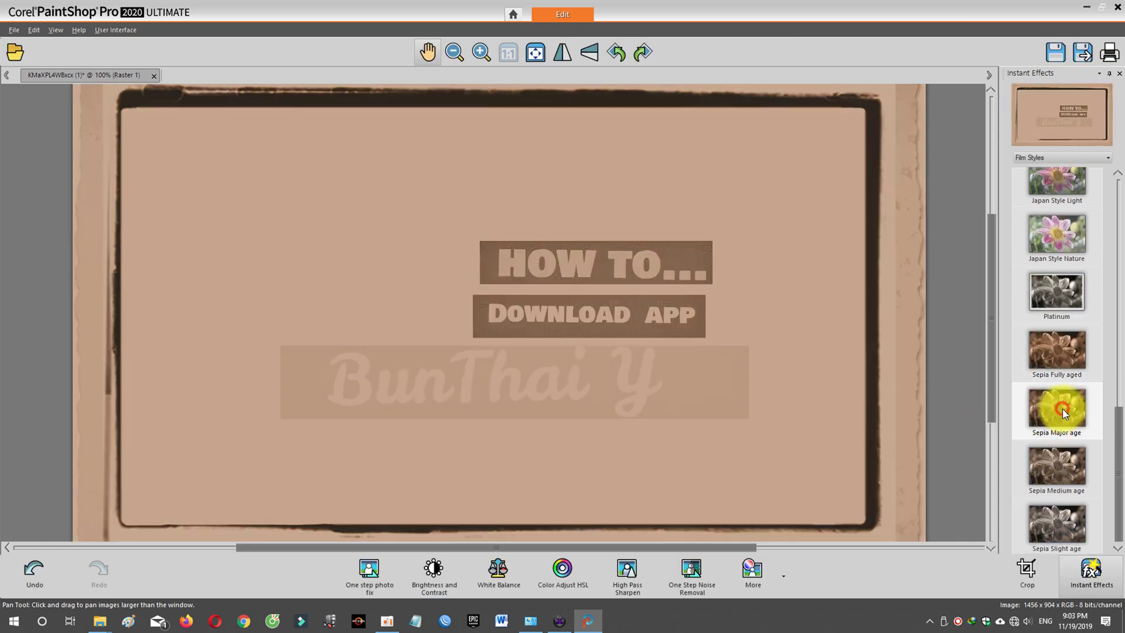
left_click(1065, 529)
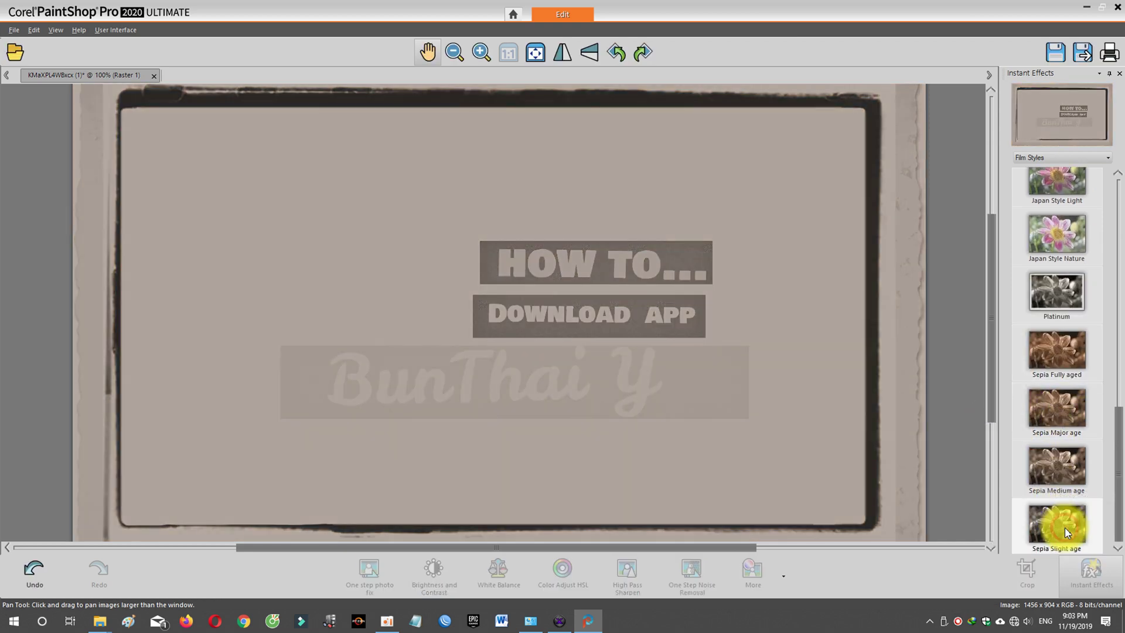
Apply the Albumen, Cyanotype and Box camera film styles to the image in that order.
scroll(1020, 399, "up", 10)
scroll(1026, 409, "up", 10)
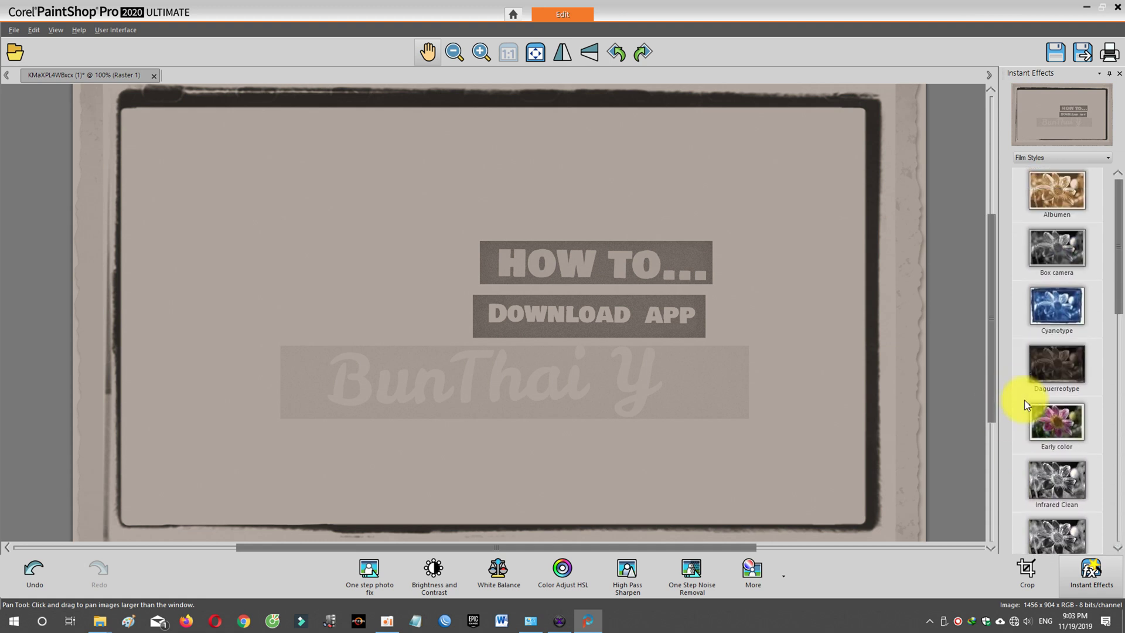
left_click(1037, 193)
left_click(1058, 308)
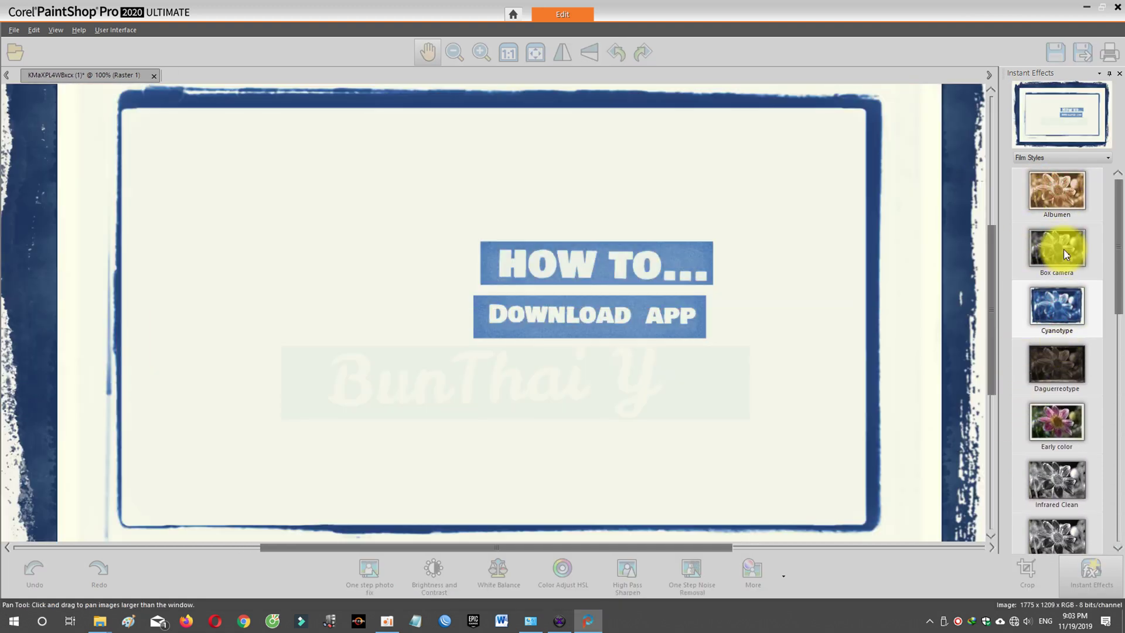
left_click(1064, 251)
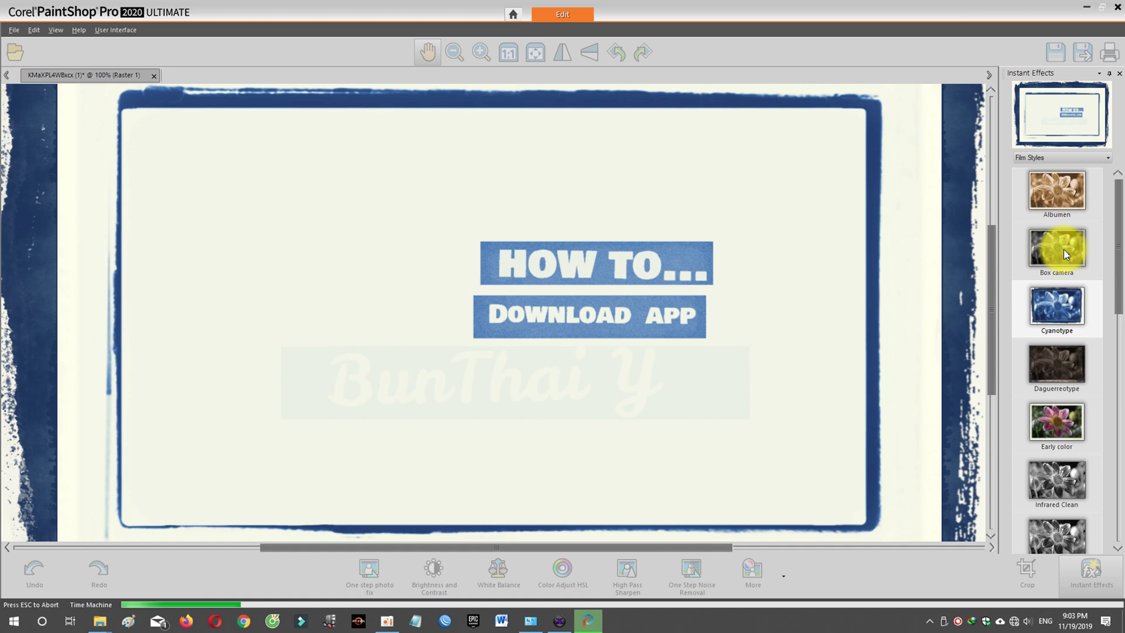
Apply the Albumen, Daguerreotype and Instant film styles to the image one after another.
left_click(1063, 200)
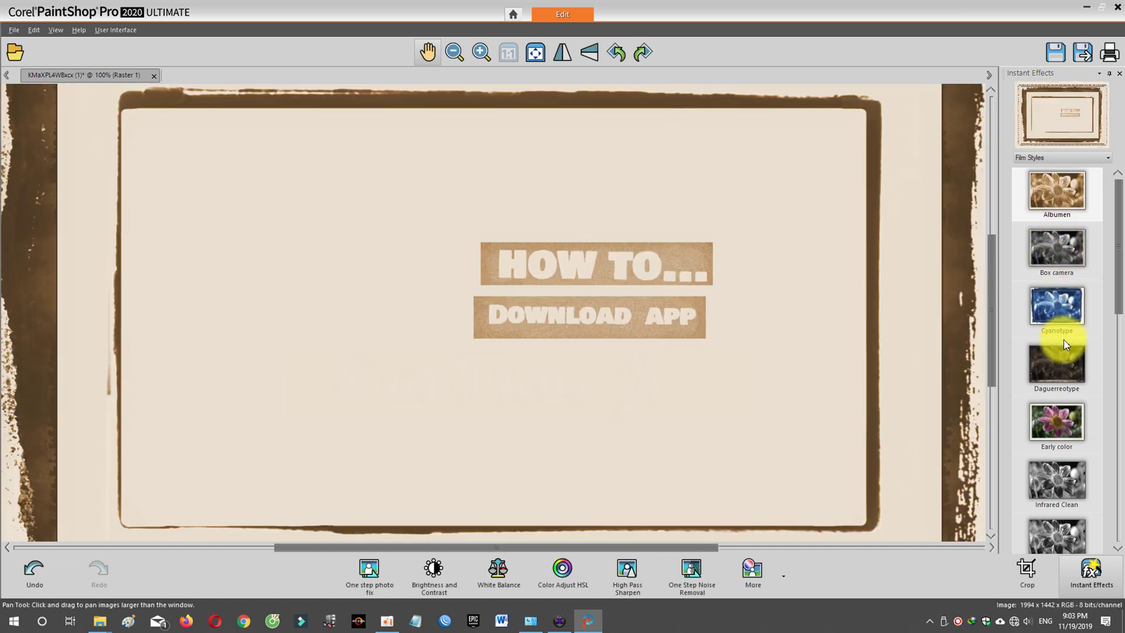
left_click(1066, 359)
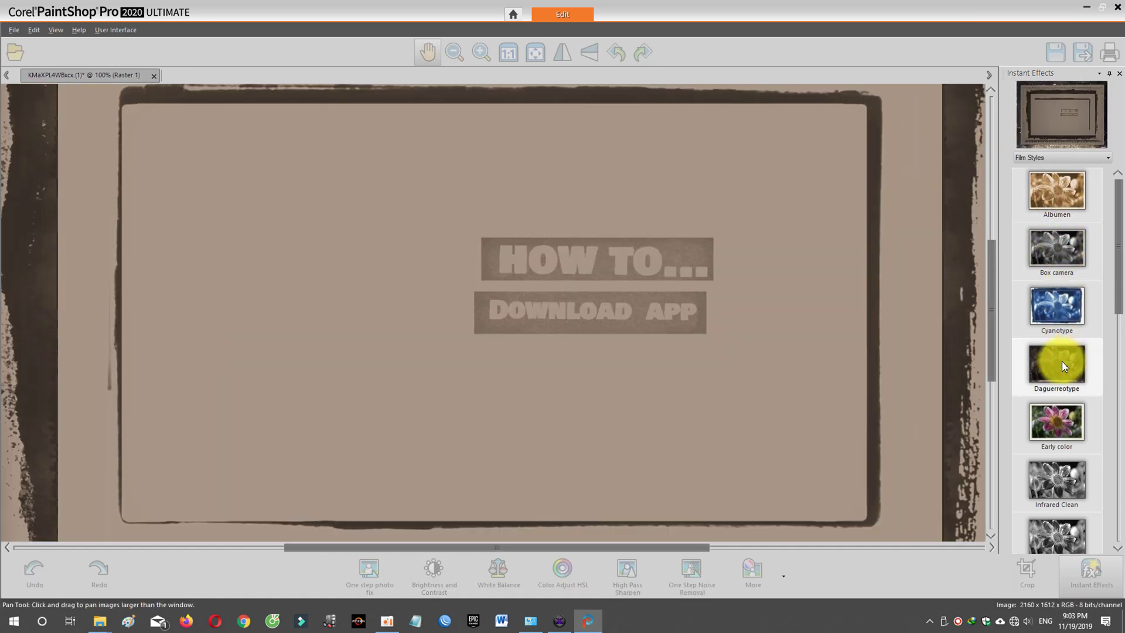
scroll(1058, 367, "down", 5)
left_click(1059, 292)
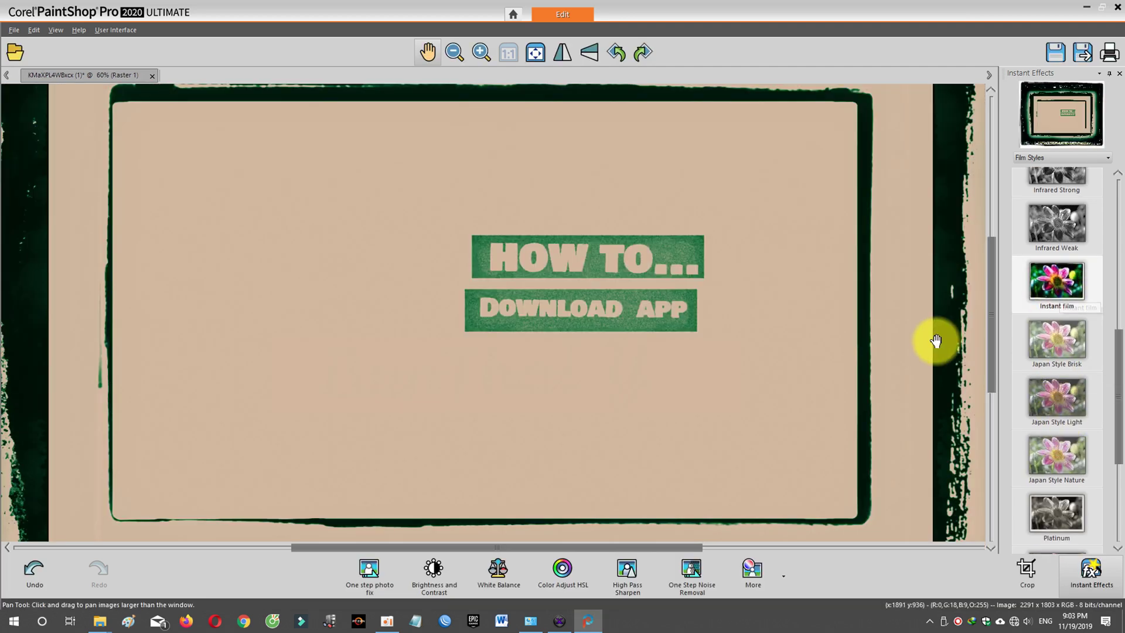
Flip the whole image horizontally at 100% zoom.
scroll(962, 349, "down", 4)
scroll(969, 349, "up", 2)
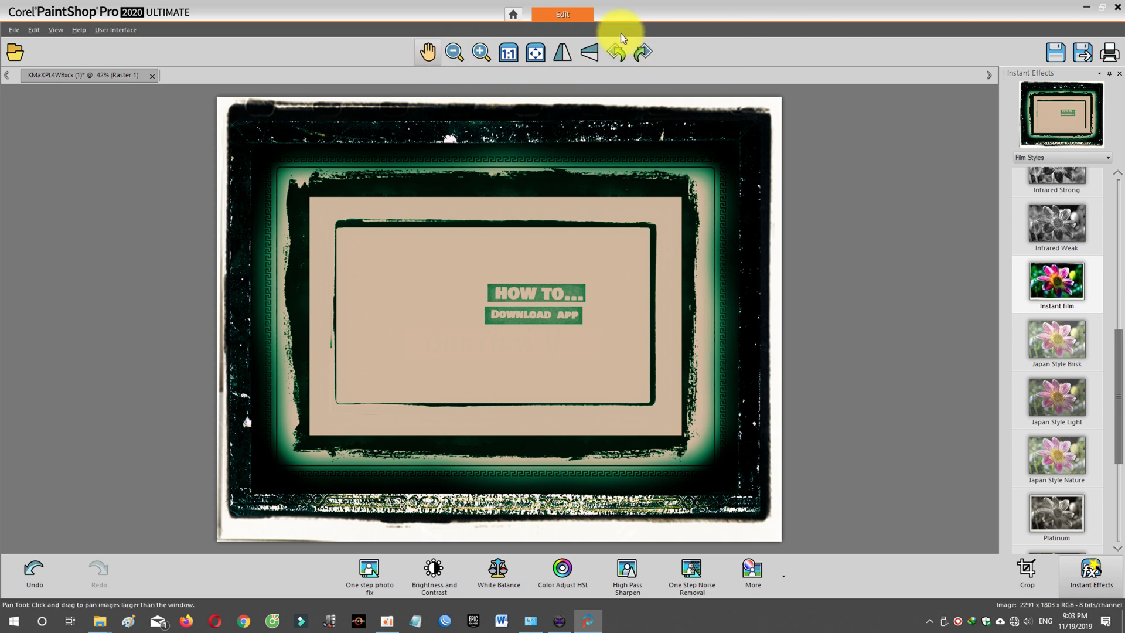
left_click(535, 54)
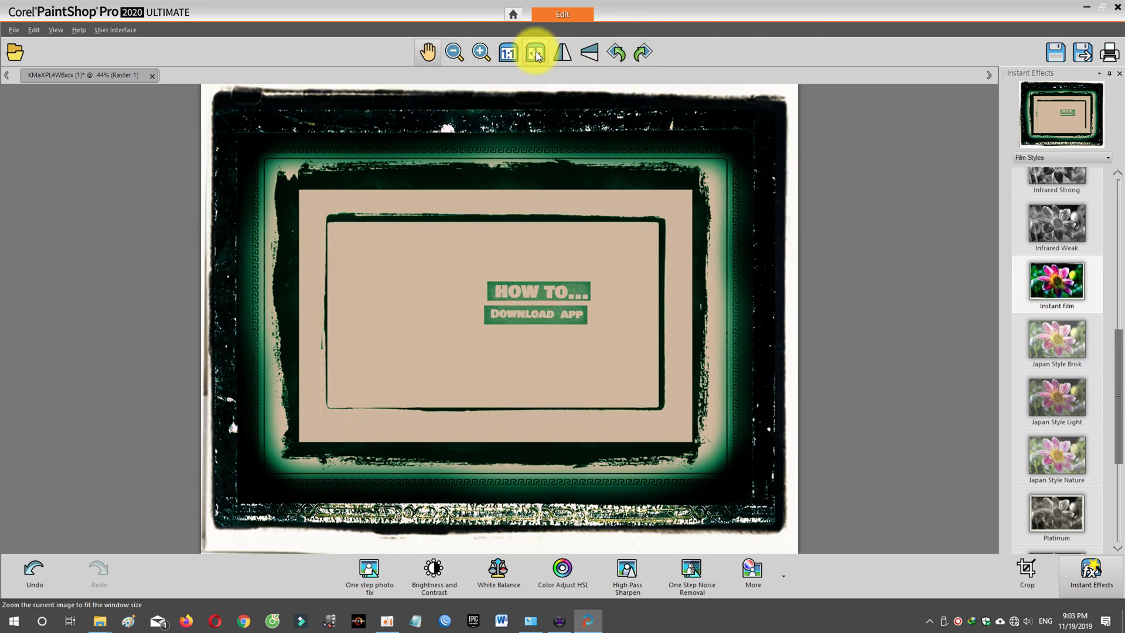
left_click(508, 51)
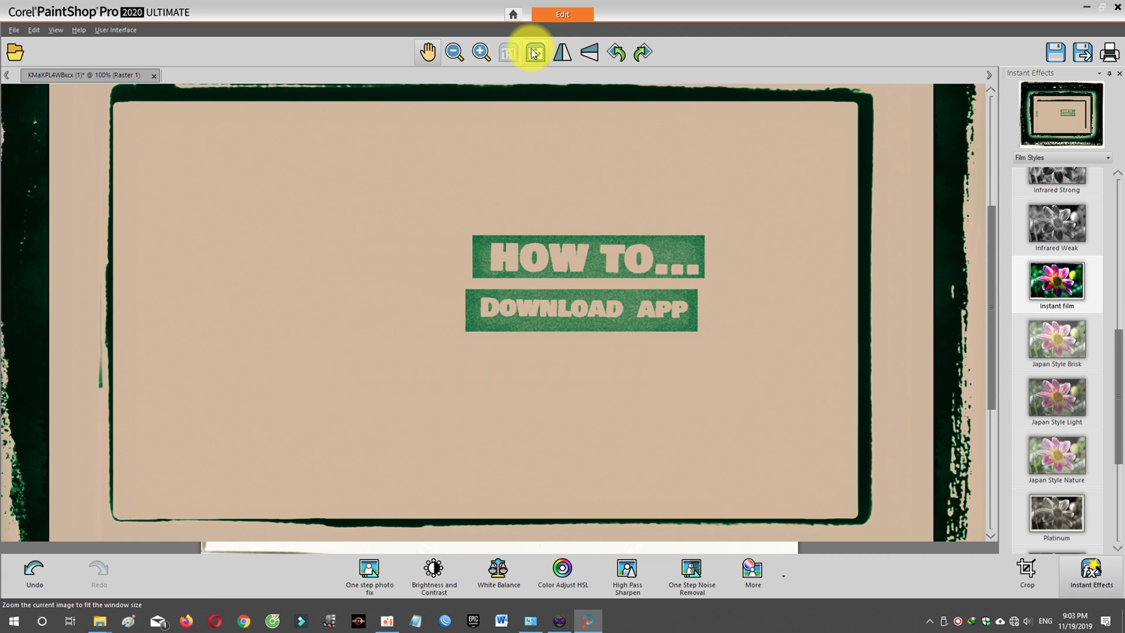
left_click(563, 52)
Rotate the mirrored image counterclockwise through two full turns in 90-degree steps.
left_click(618, 53)
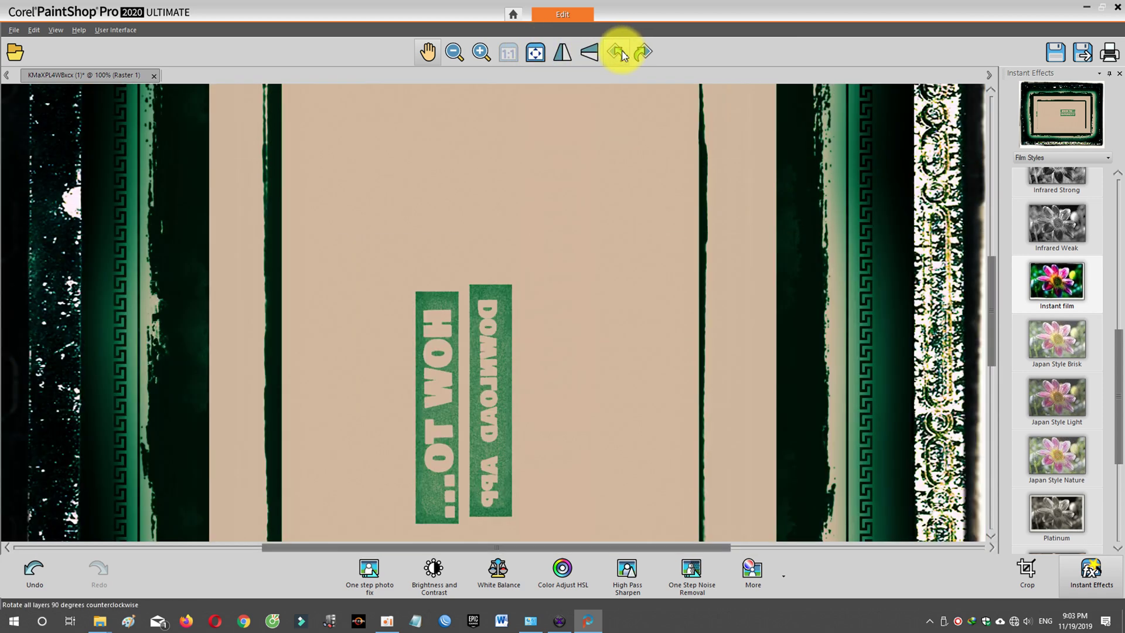
left_click(623, 53)
left_click(622, 54)
left_click(623, 53)
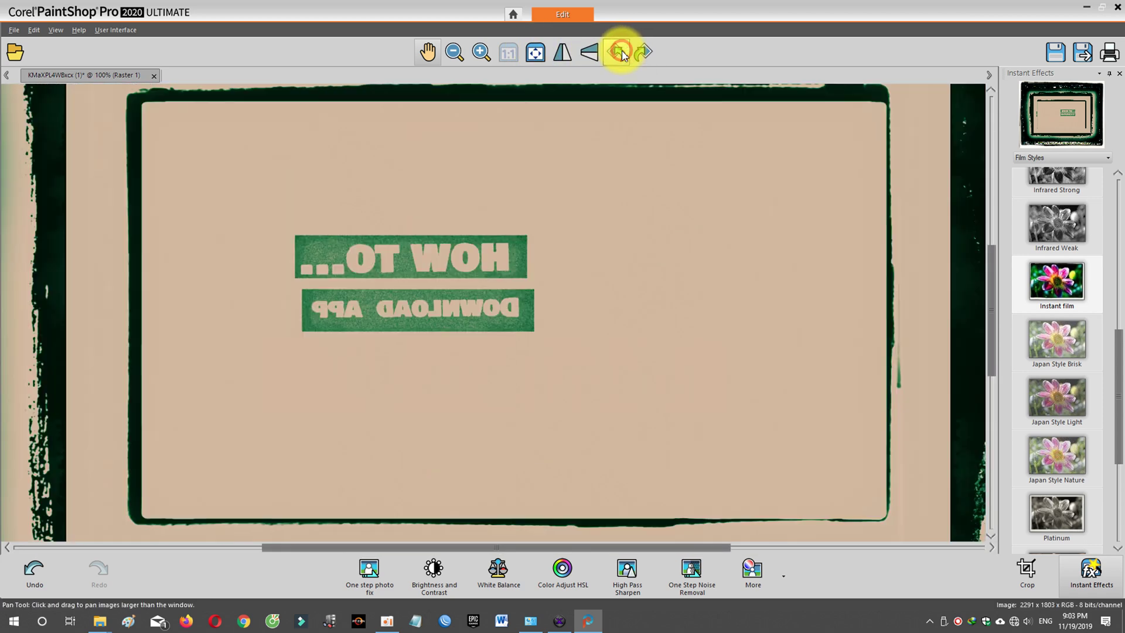
left_click(623, 54)
left_click(622, 54)
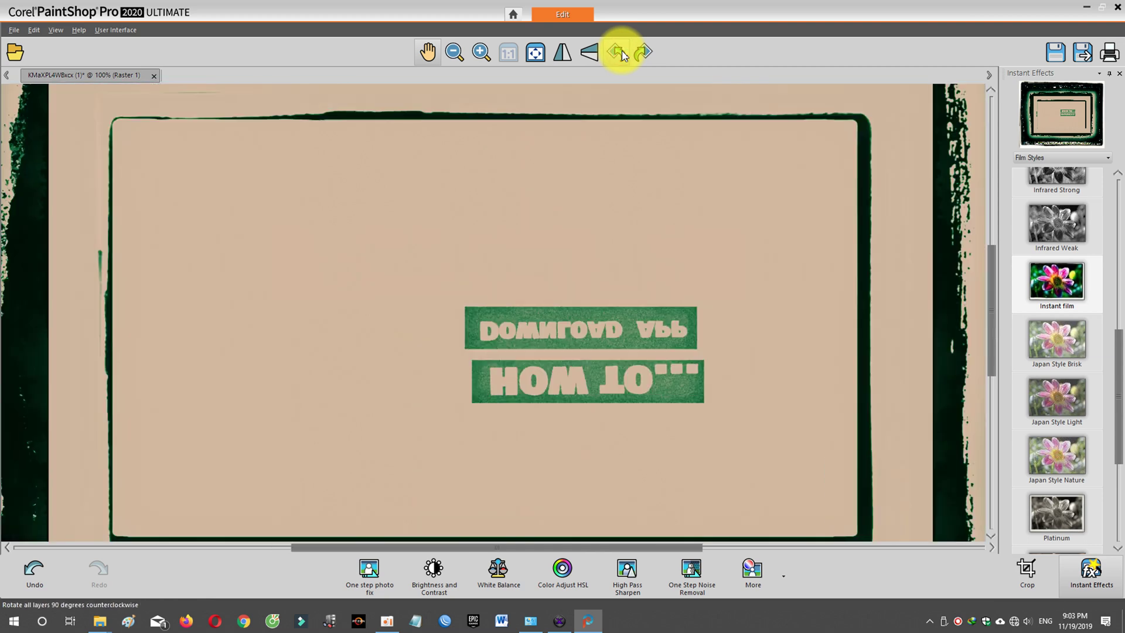
left_click(622, 54)
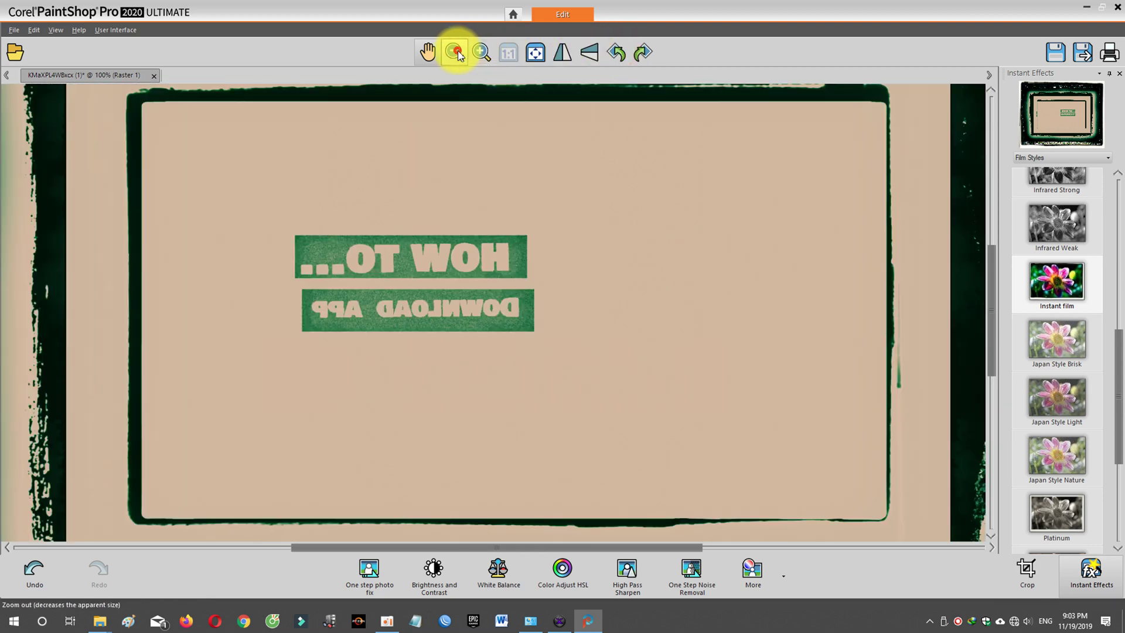
Rotate the mirrored image clockwise six times by 90 degrees so that it ends upside down.
left_click(457, 53)
left_click(564, 54)
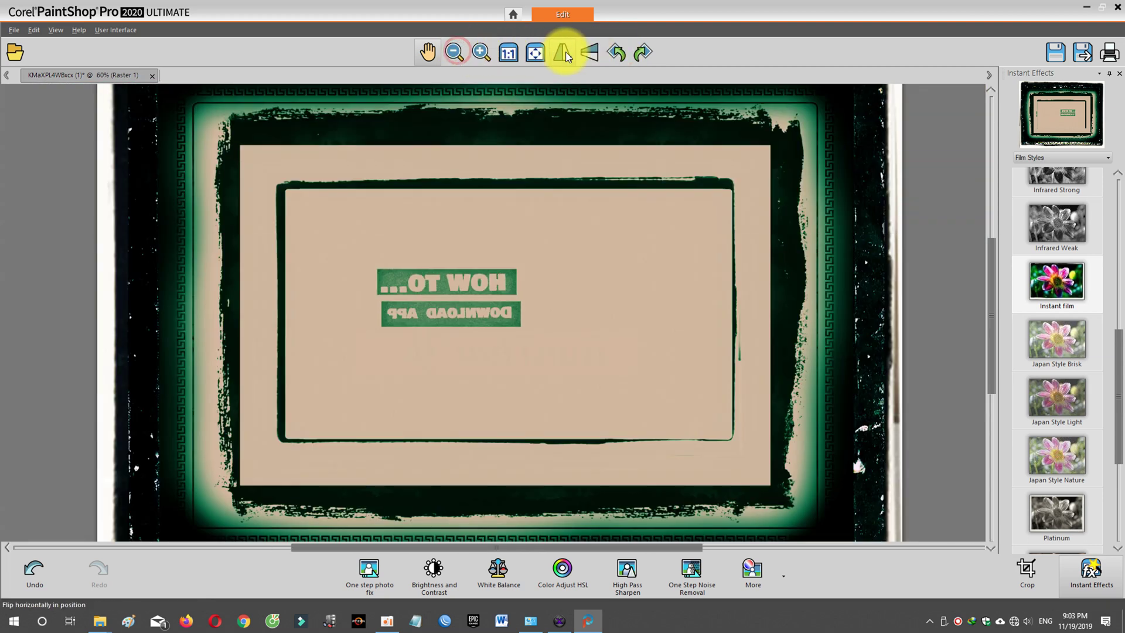
left_click(640, 53)
left_click(641, 53)
left_click(640, 53)
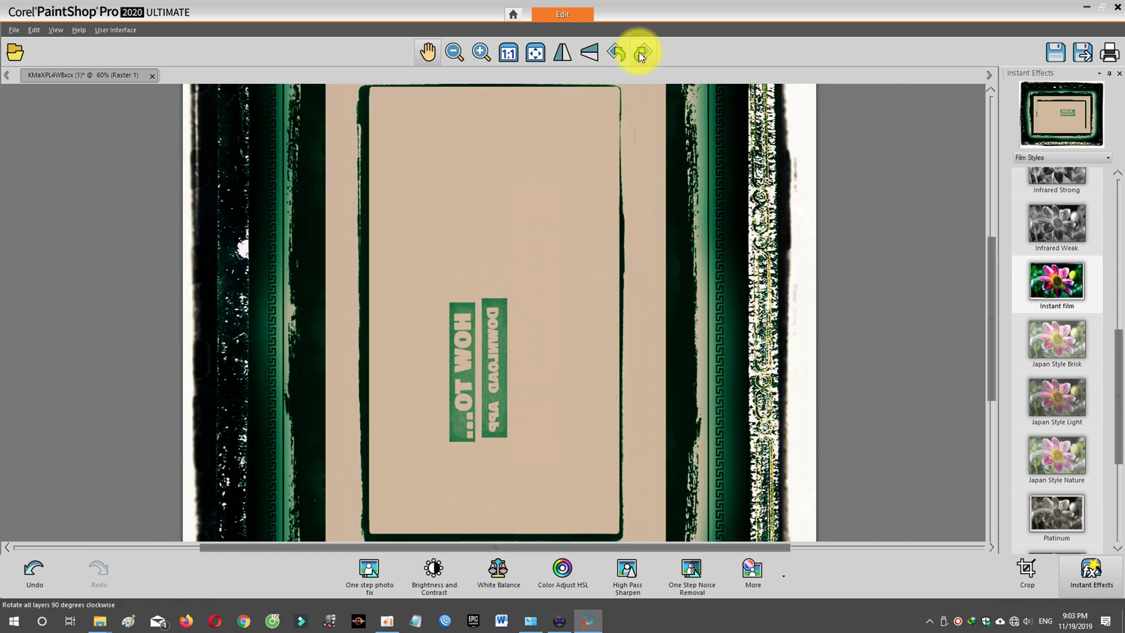
left_click(640, 53)
left_click(640, 53)
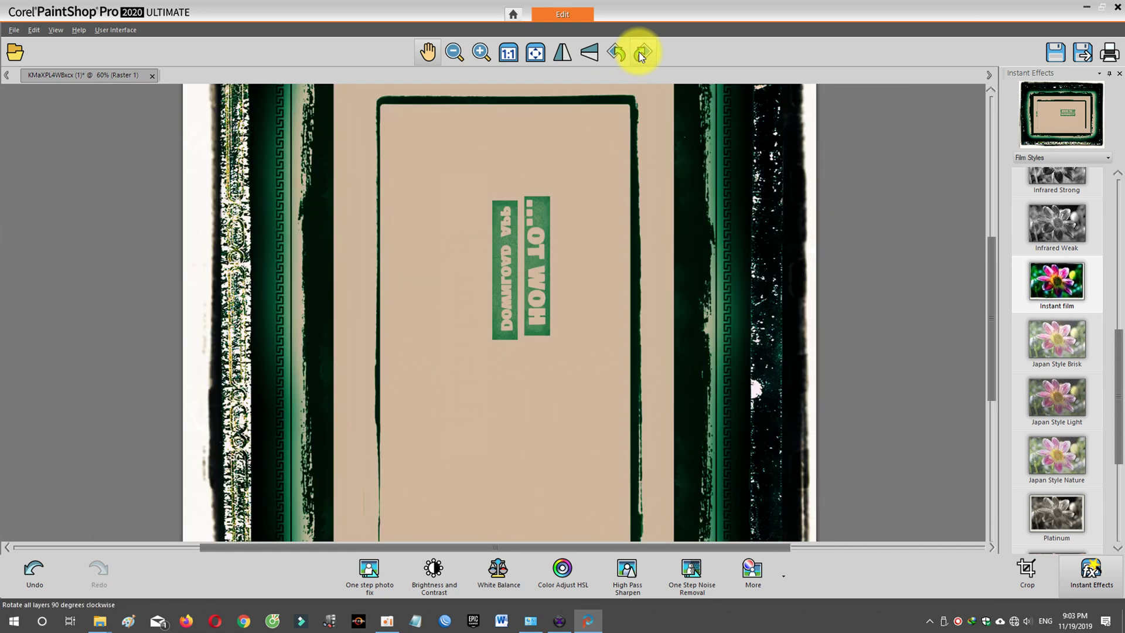
left_click(640, 52)
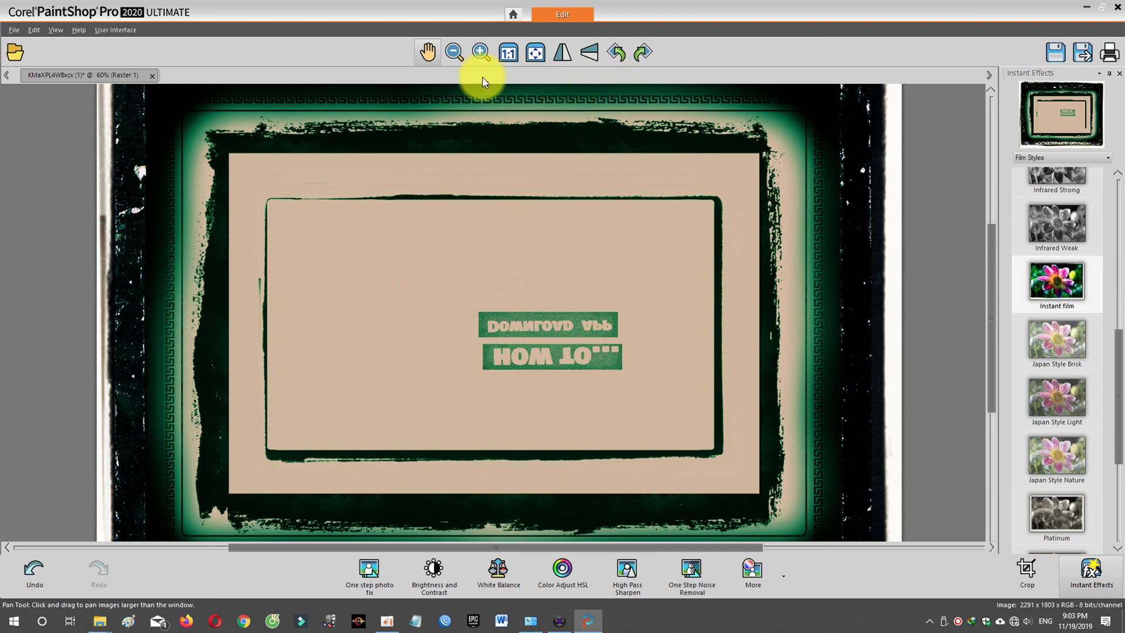
Flip the upside-down image horizontally and back again, twice in a row.
left_click(559, 58)
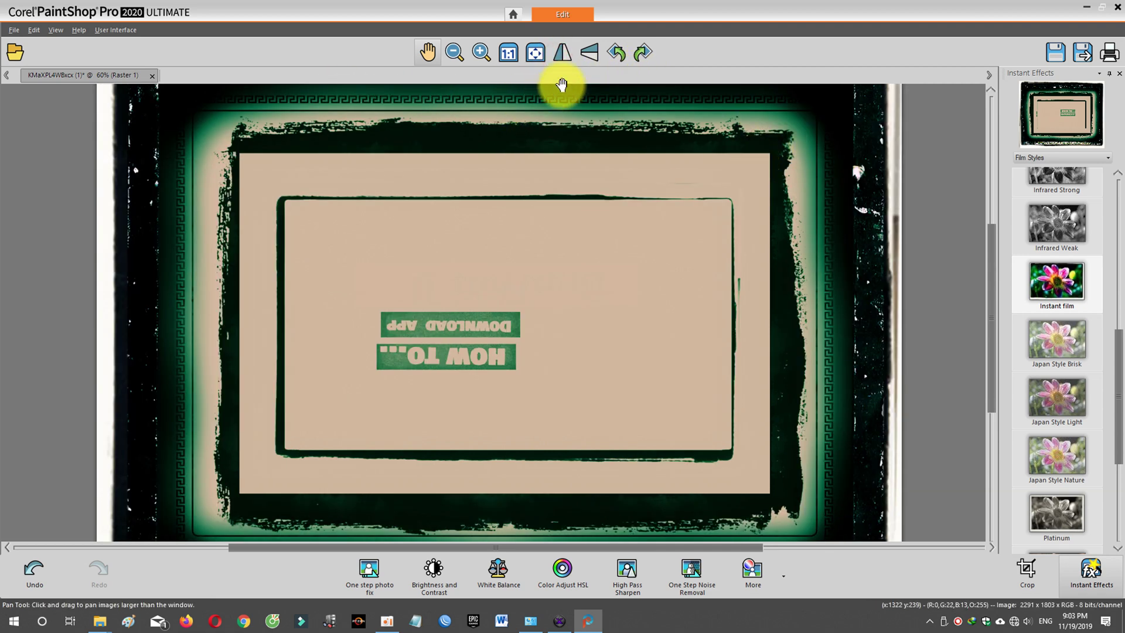
left_click(562, 59)
left_click(561, 58)
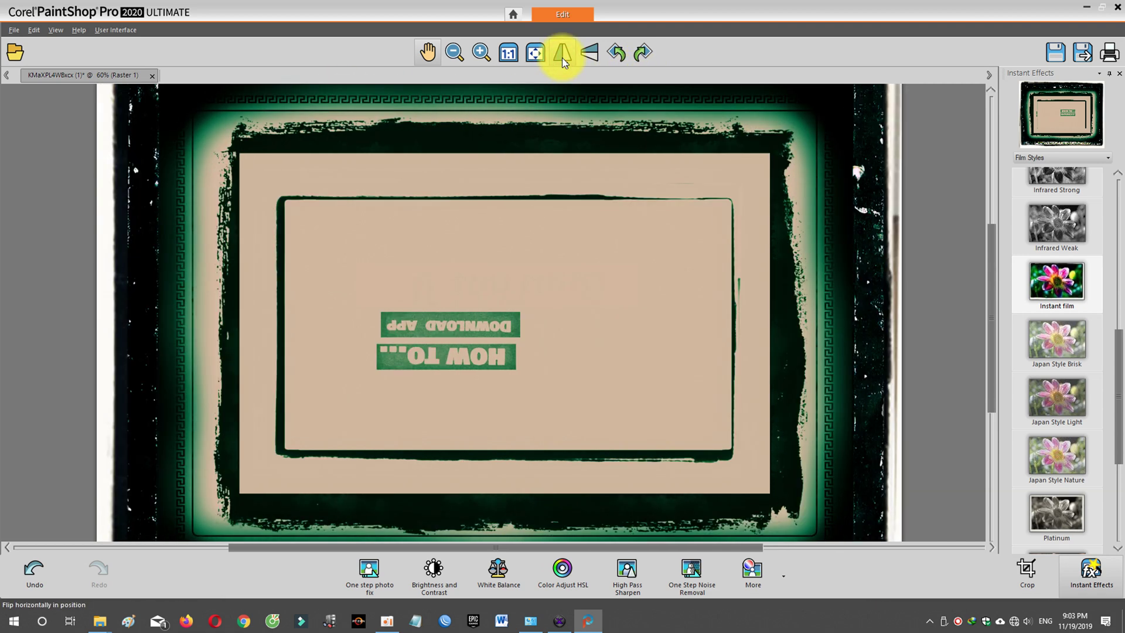
left_click(561, 58)
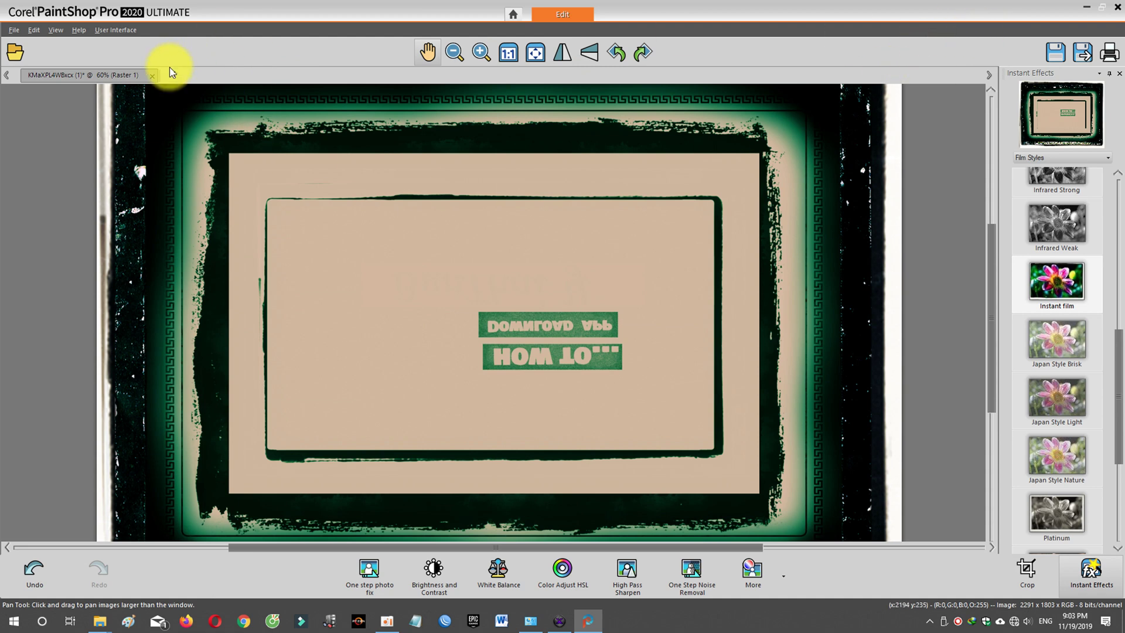
Open the image 2560x1440 from the Pictures folder as a second document.
left_click(14, 30)
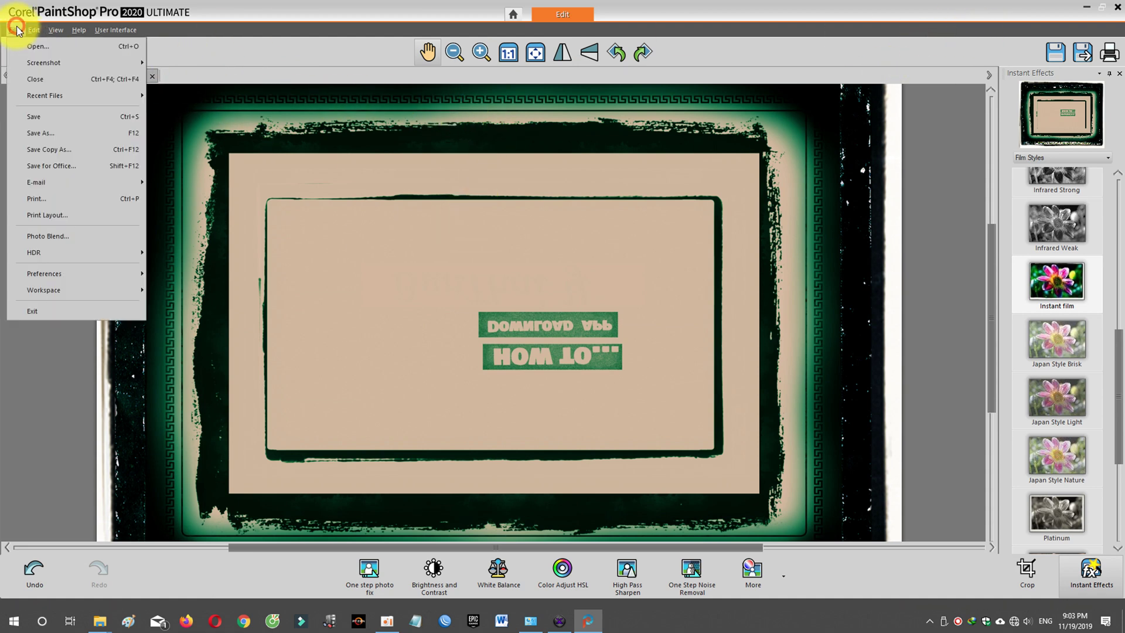
mouse_move(28, 34)
left_click(54, 47)
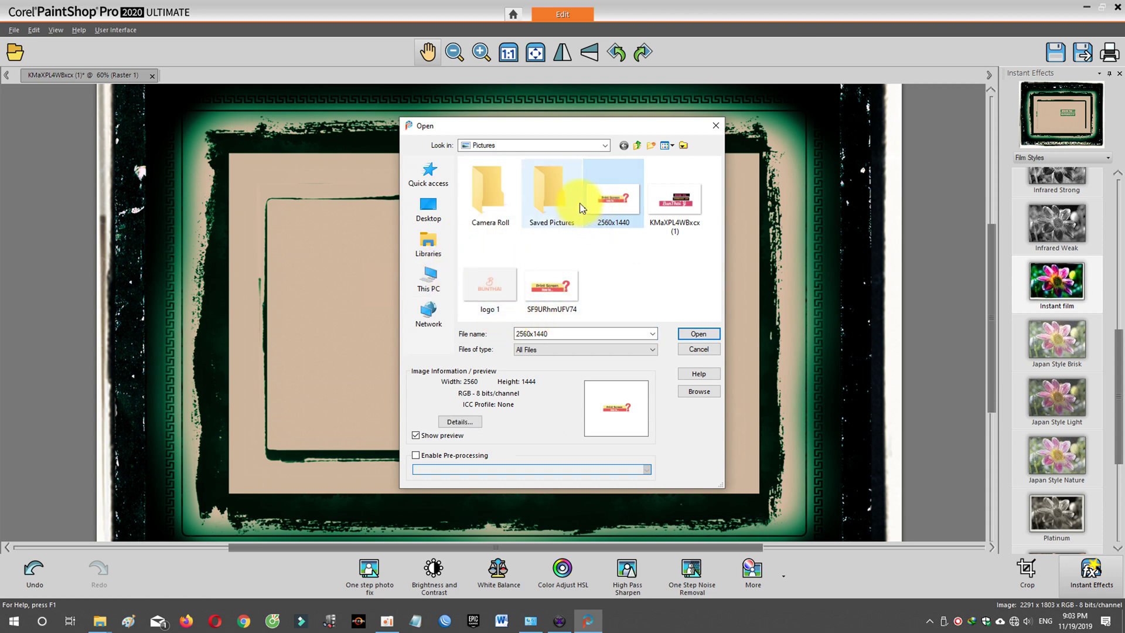
left_click(557, 193)
double_click(613, 199)
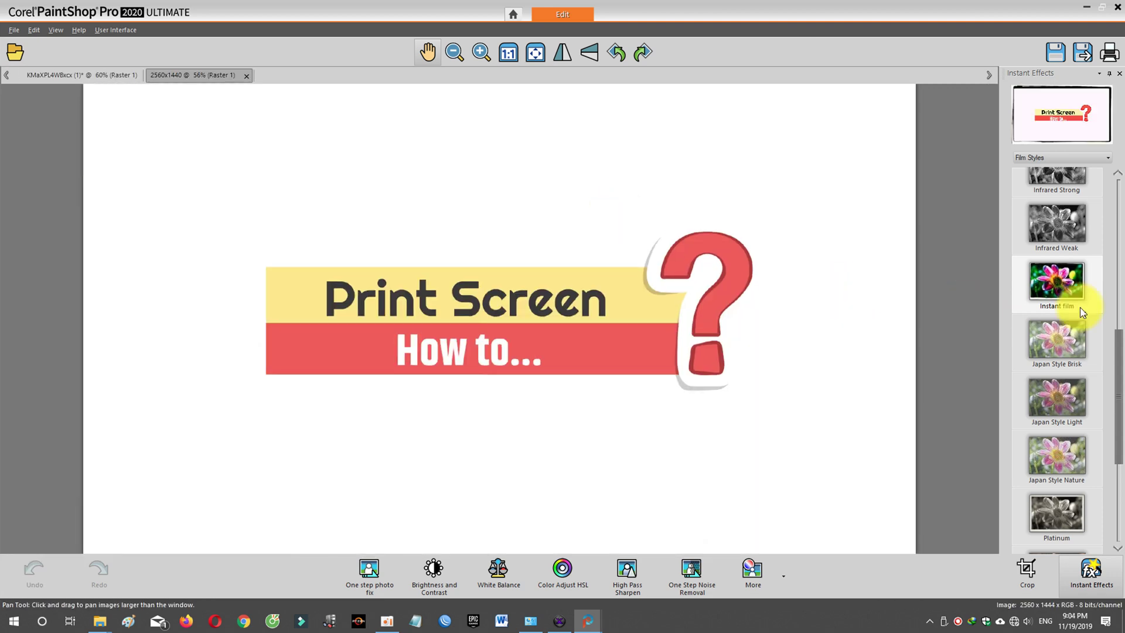
Try a brightness of -57 and a contrast of 6 on the Print Screen image, and discard the adjustment.
scroll(1072, 319, "up", 6)
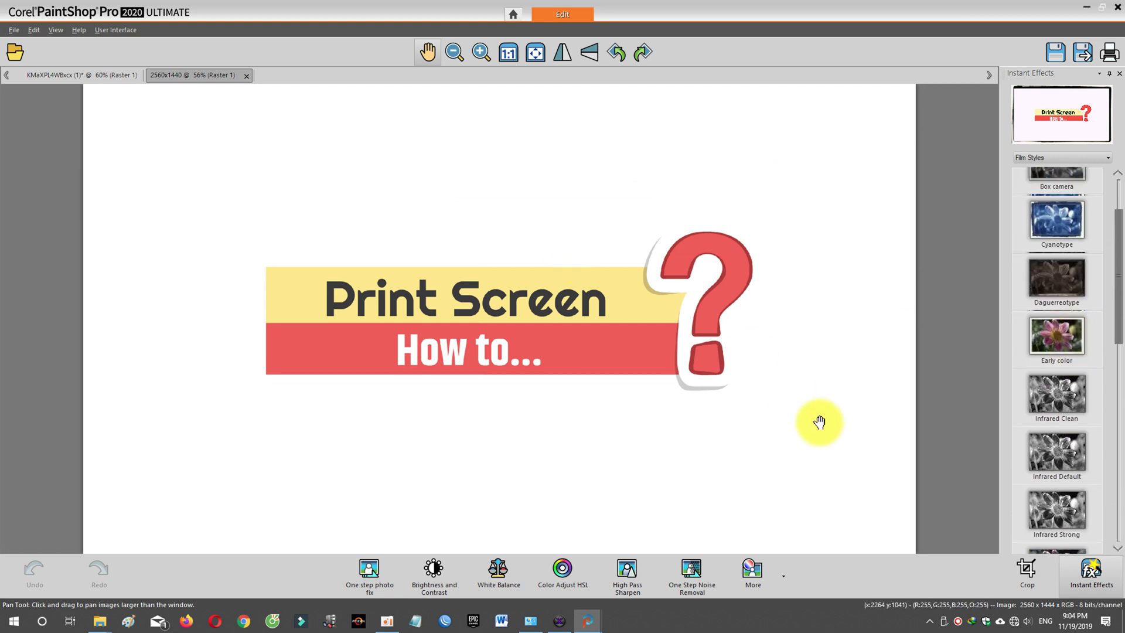
left_click(439, 577)
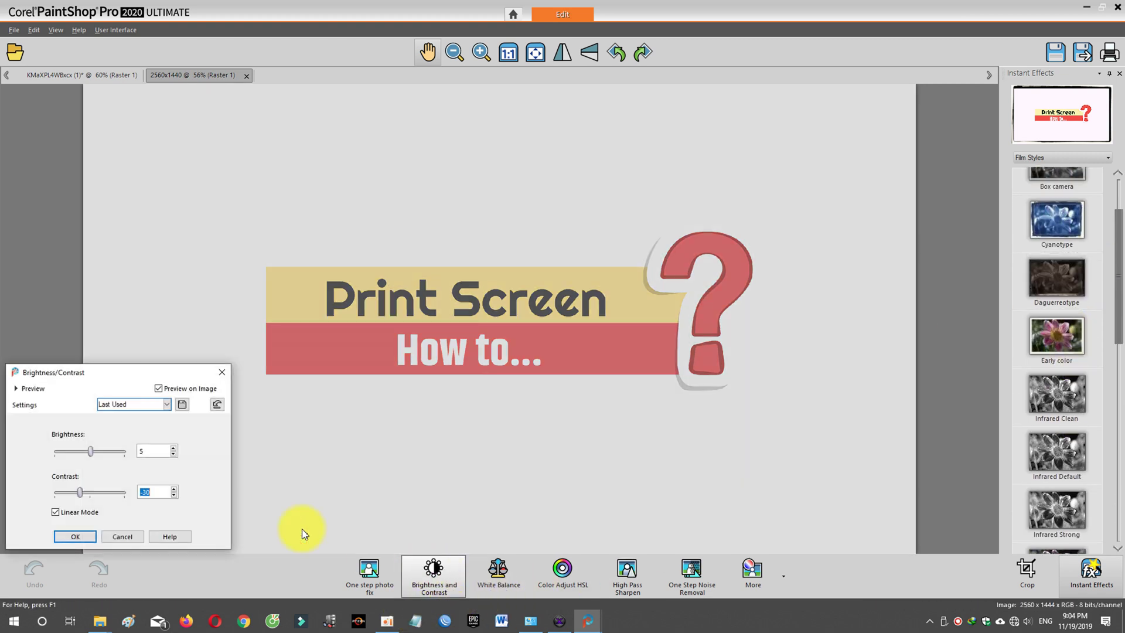
mouse_move(94, 451)
left_mouse_down()
mouse_move(118, 451)
mouse_move(65, 451)
mouse_move(106, 452)
mouse_move(83, 452)
left_mouse_up()
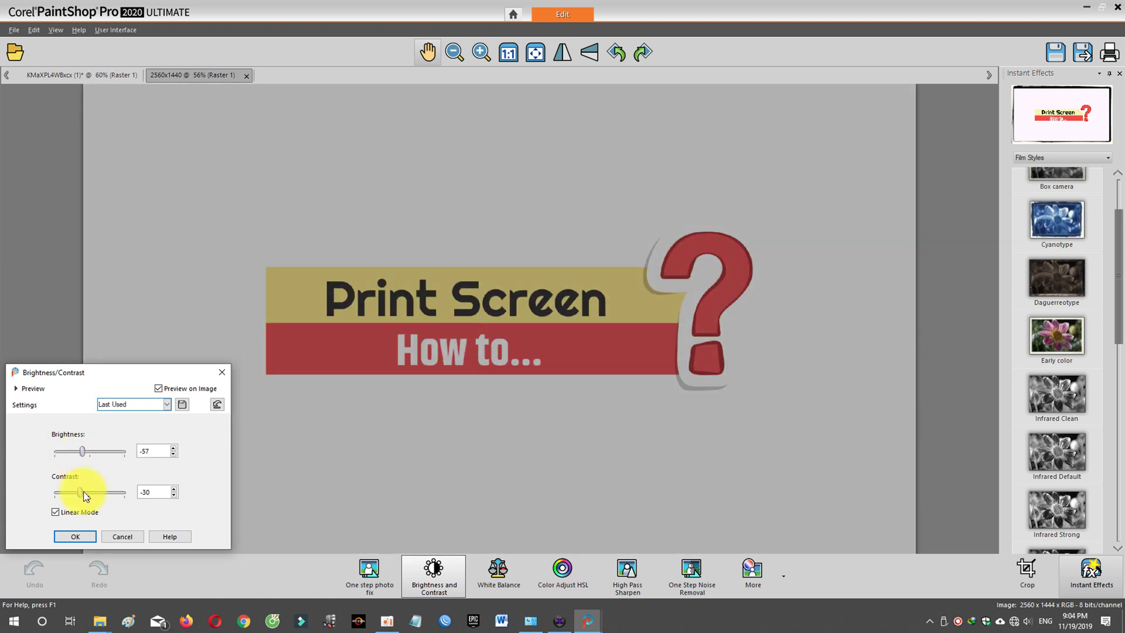
mouse_move(99, 495)
left_mouse_down()
mouse_move(136, 495)
mouse_move(92, 492)
left_mouse_up()
left_click(138, 541)
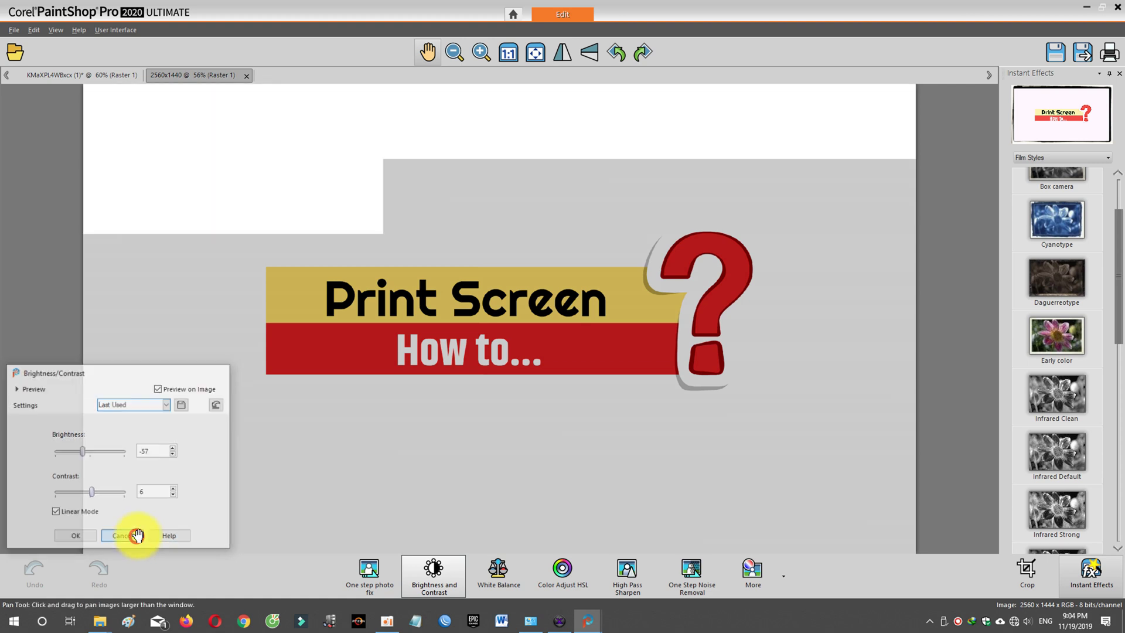
Exit the program and close all open images without saving the modified one.
scroll(786, 231, "up", 2)
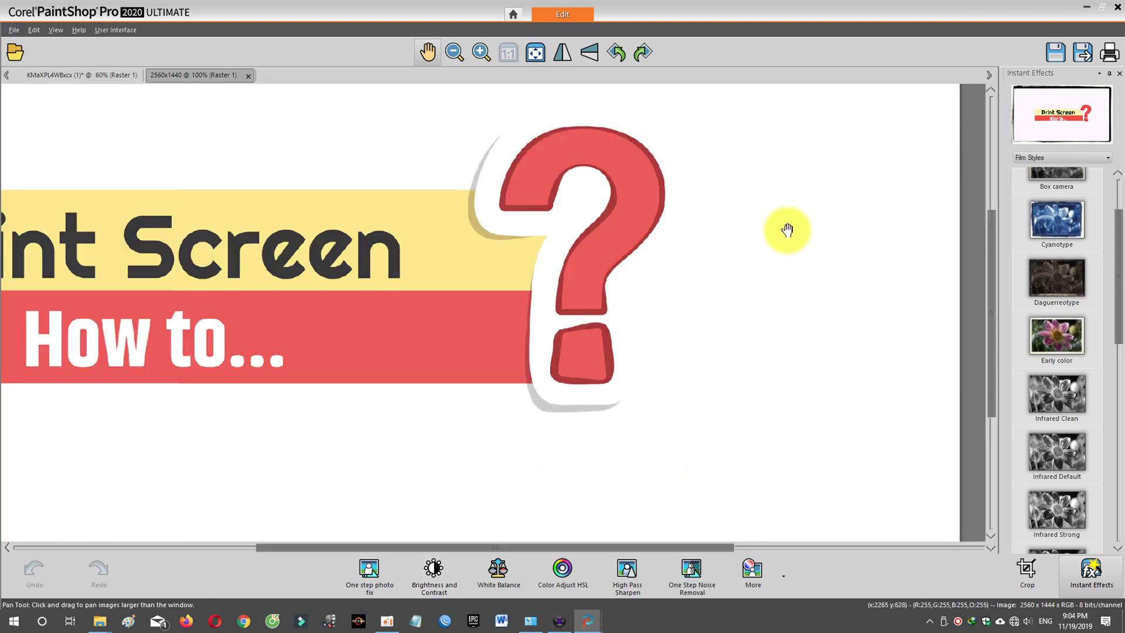
scroll(794, 269, "down", 4)
scroll(815, 271, "up", 2)
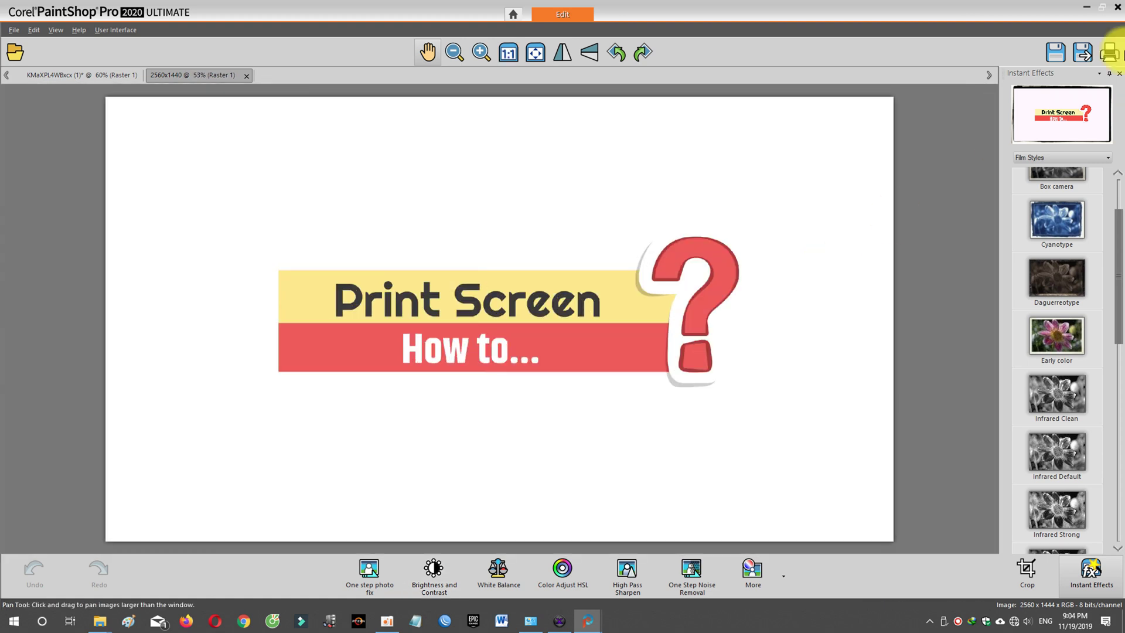
left_click(1116, 9)
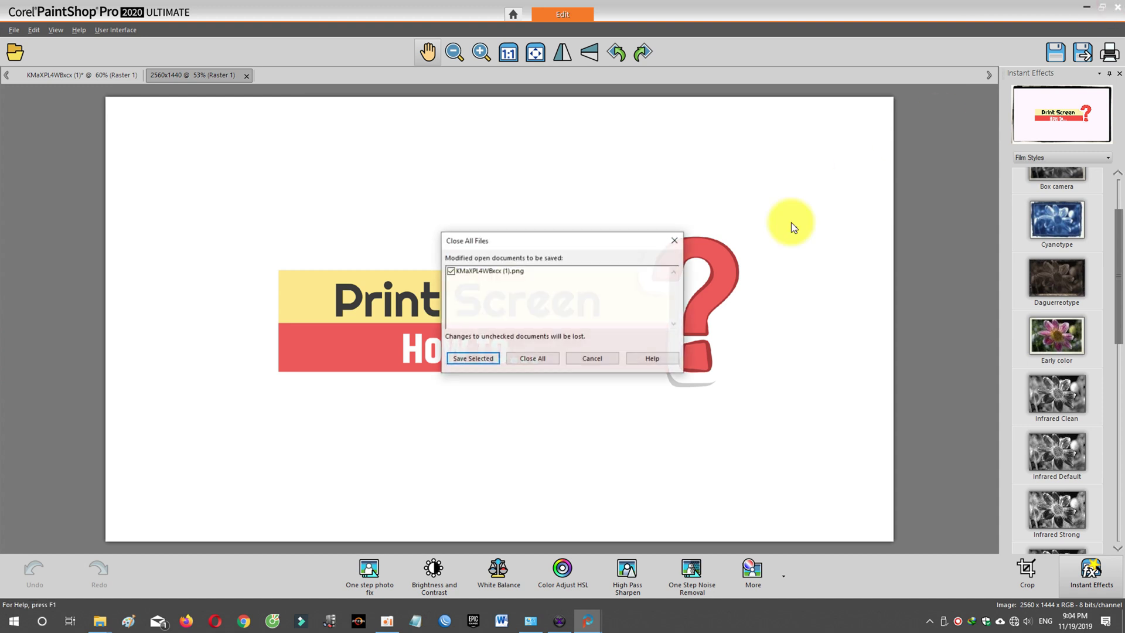
left_click(532, 359)
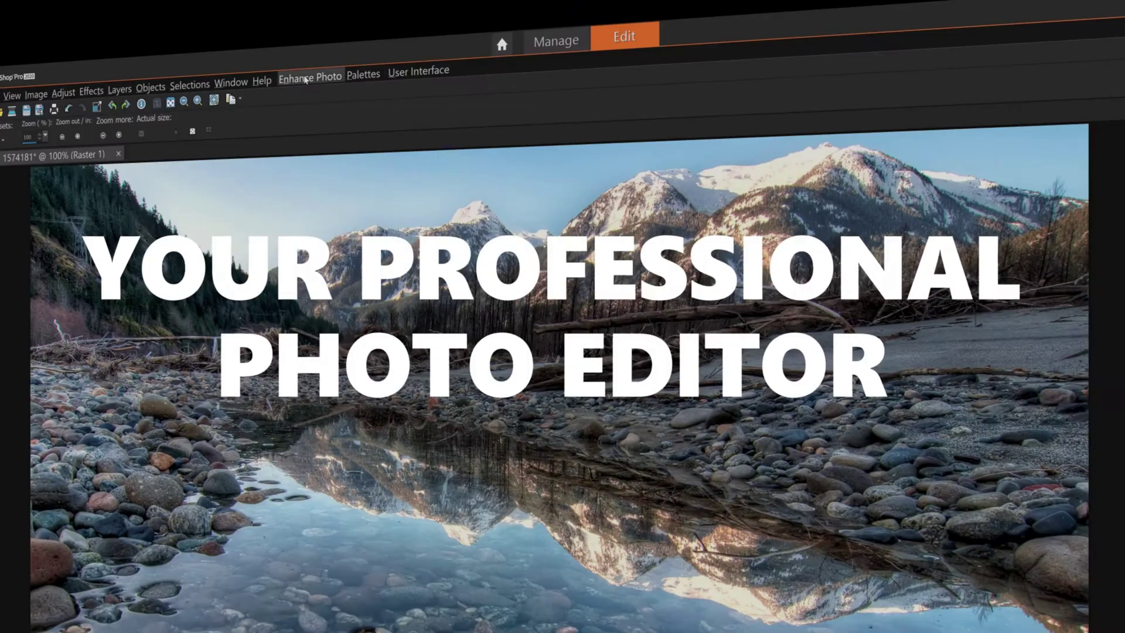
Adjust the white balance of the mountain river photo towards a warmer temperature with Smart White Balance on.
left_click(350, 29)
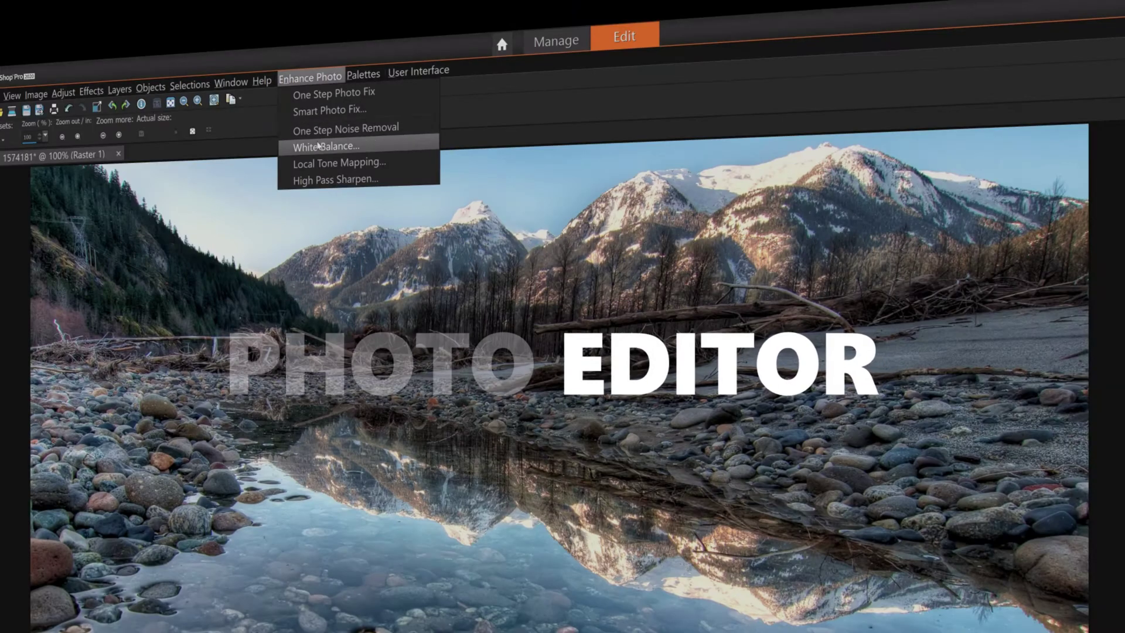
left_click(317, 145)
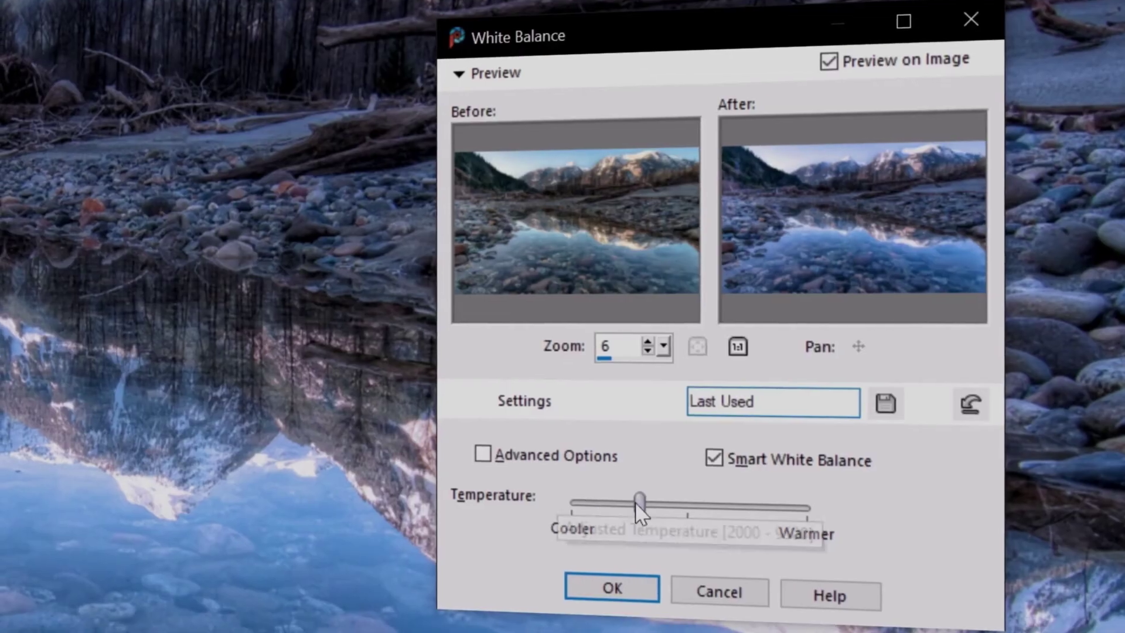
left_click_drag(640, 505, 780, 504)
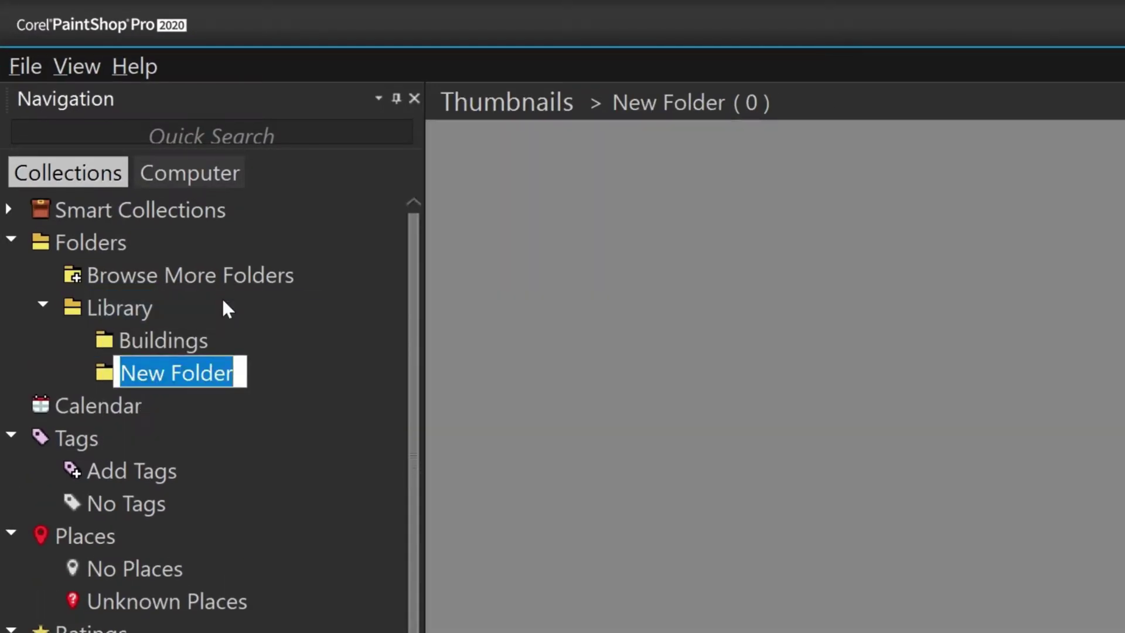
Name the new folder under Library Bridges and look through the bridge photos selected in the Library.
type("Brid")
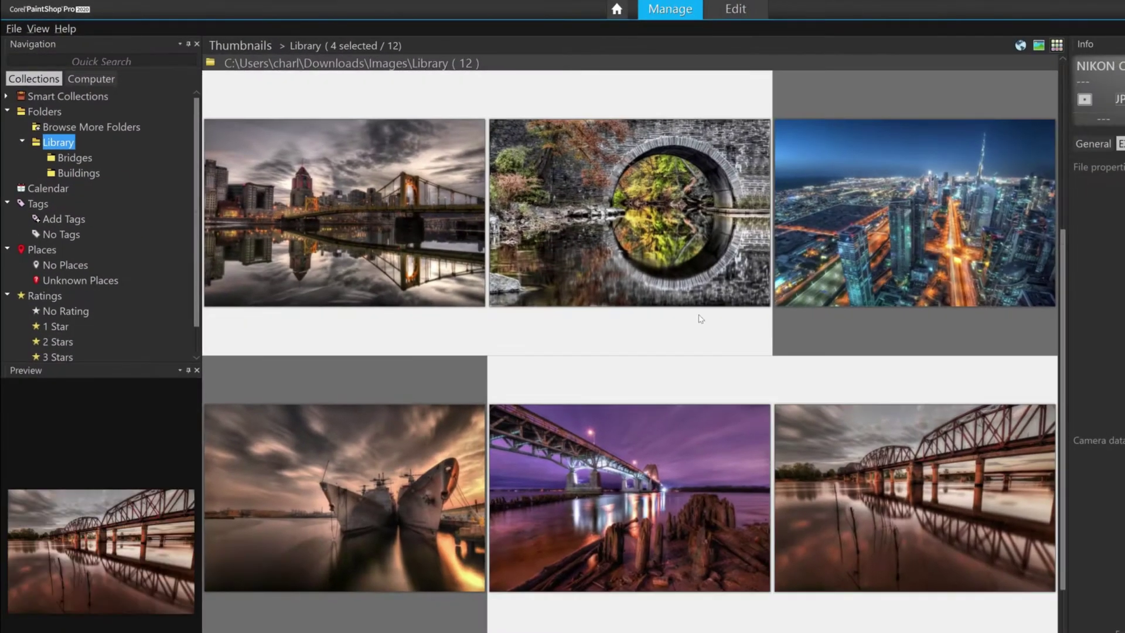
scroll(909, 411, "down", 3)
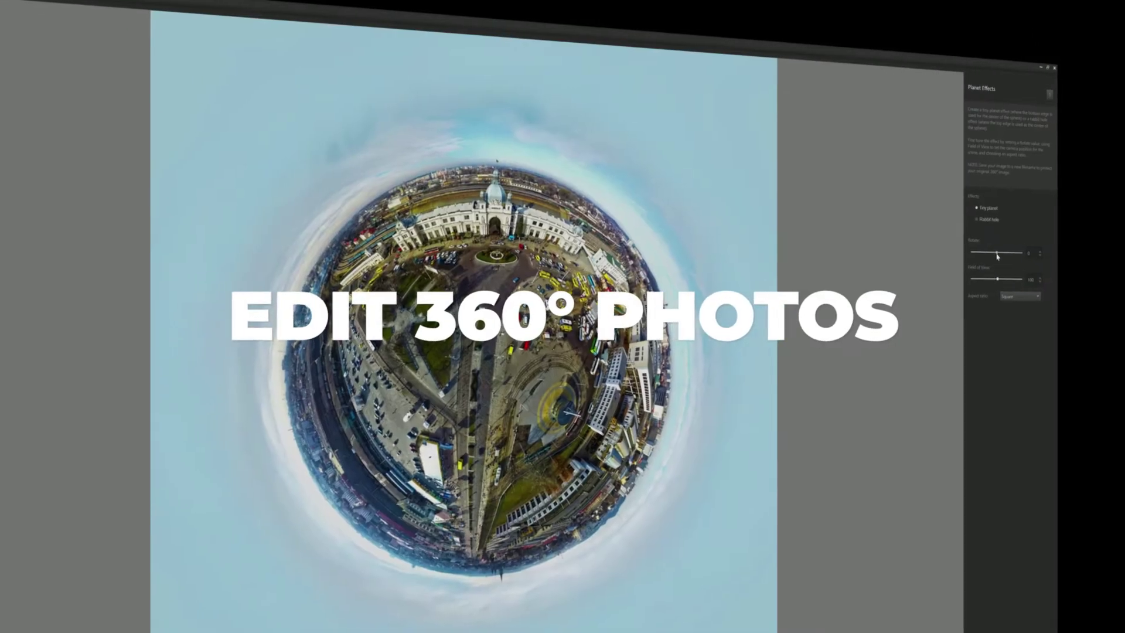
Rotate the tiny planet effect on the 360° city photo.
left_click_drag(997, 253, 1022, 252)
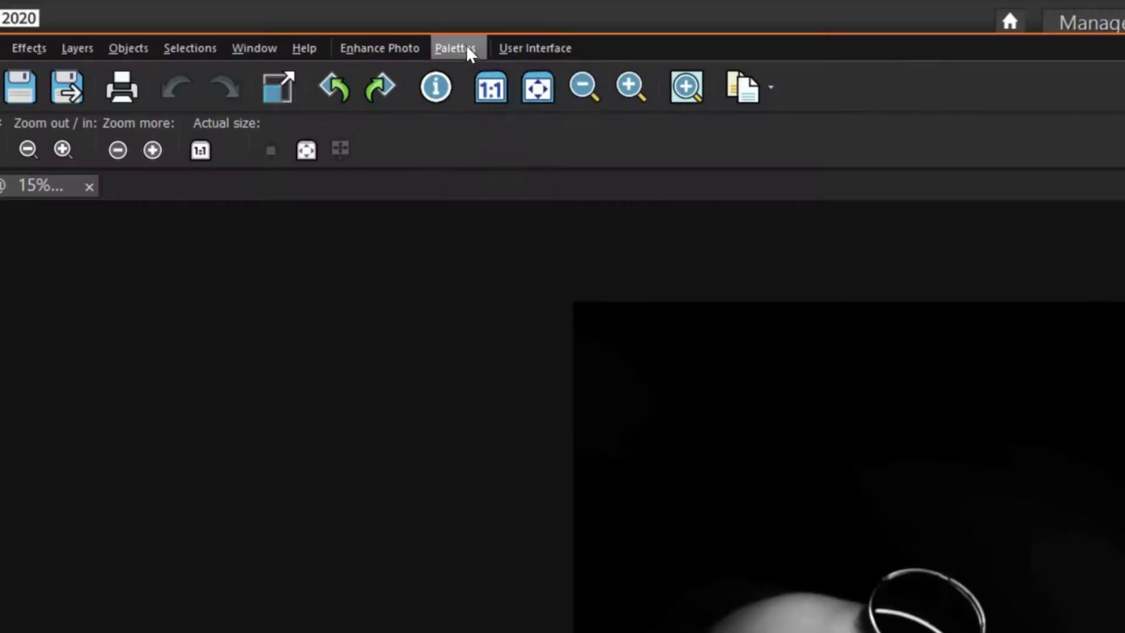
Show the palette of ready-made effects and look through the presets of all categories.
left_click(457, 48)
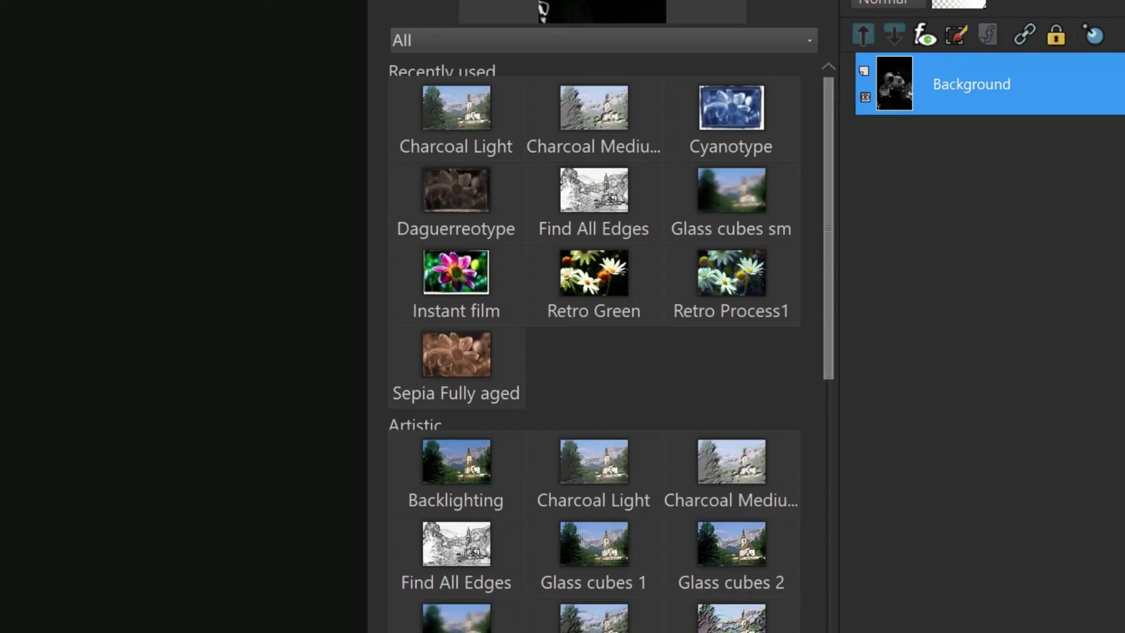
left_click_drag(828, 367, 901, 579)
left_click_drag(901, 472, 832, 624)
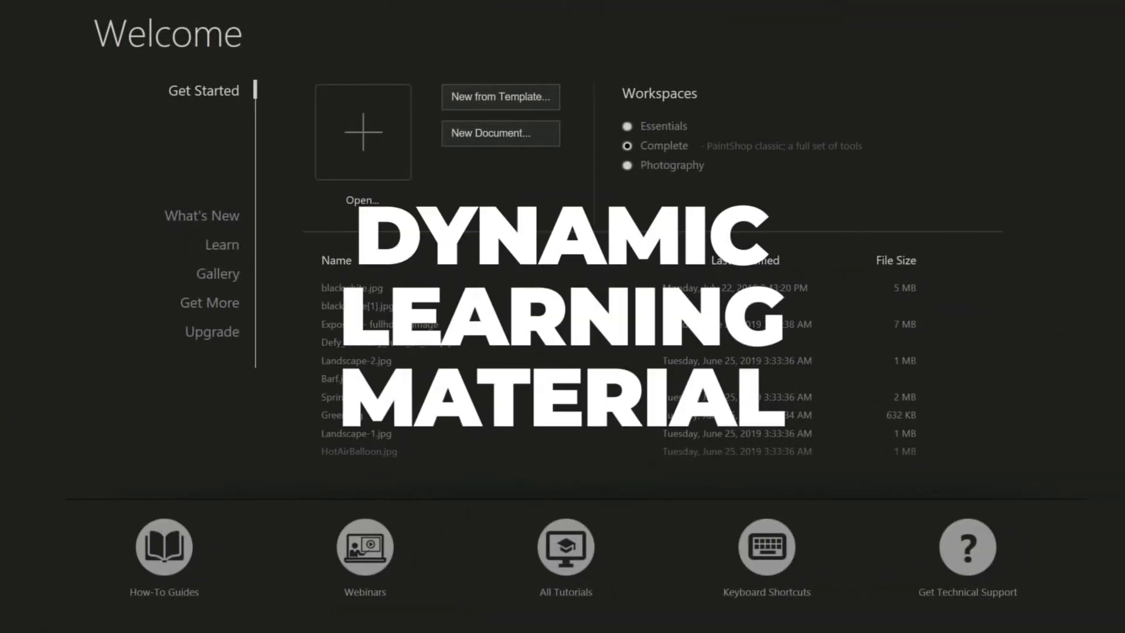
Browse the Learn page of the Welcome screen for videos and tutorials.
left_click(394, 245)
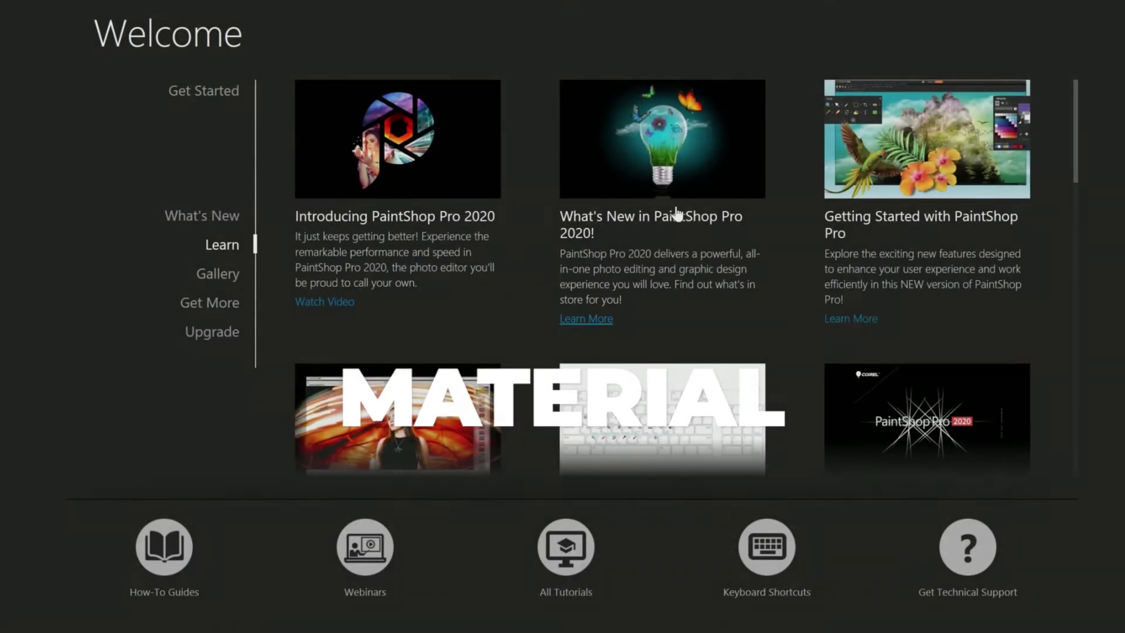
left_click_drag(1077, 137, 1077, 436)
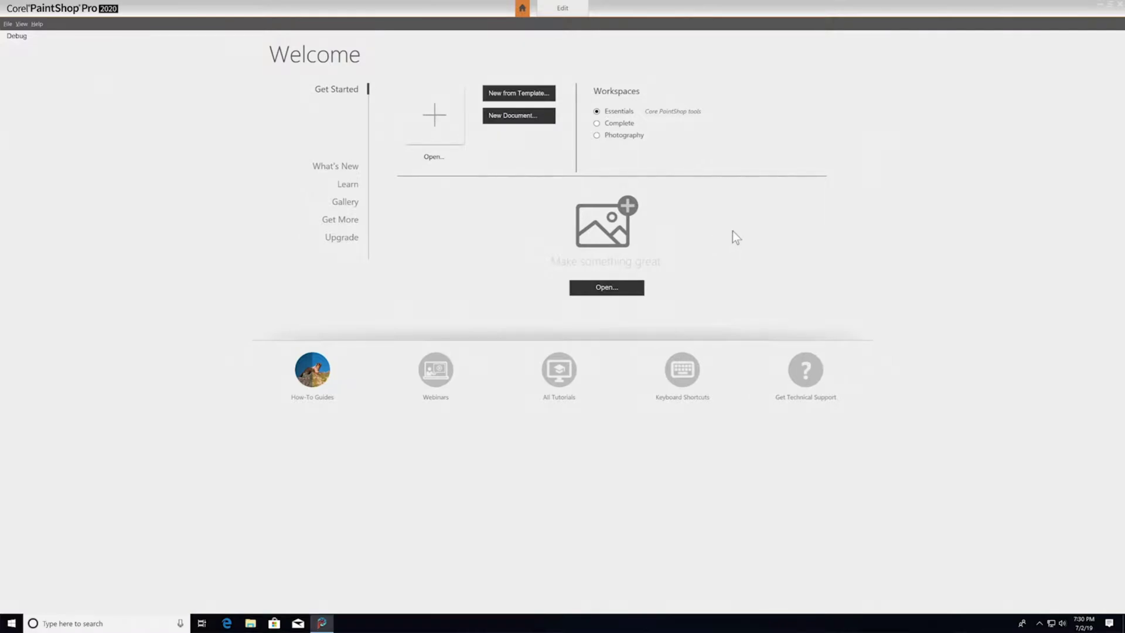
Look through the Collage, Cards, Business and Social Media templates for a new image, and leave without creating one.
left_click(533, 122)
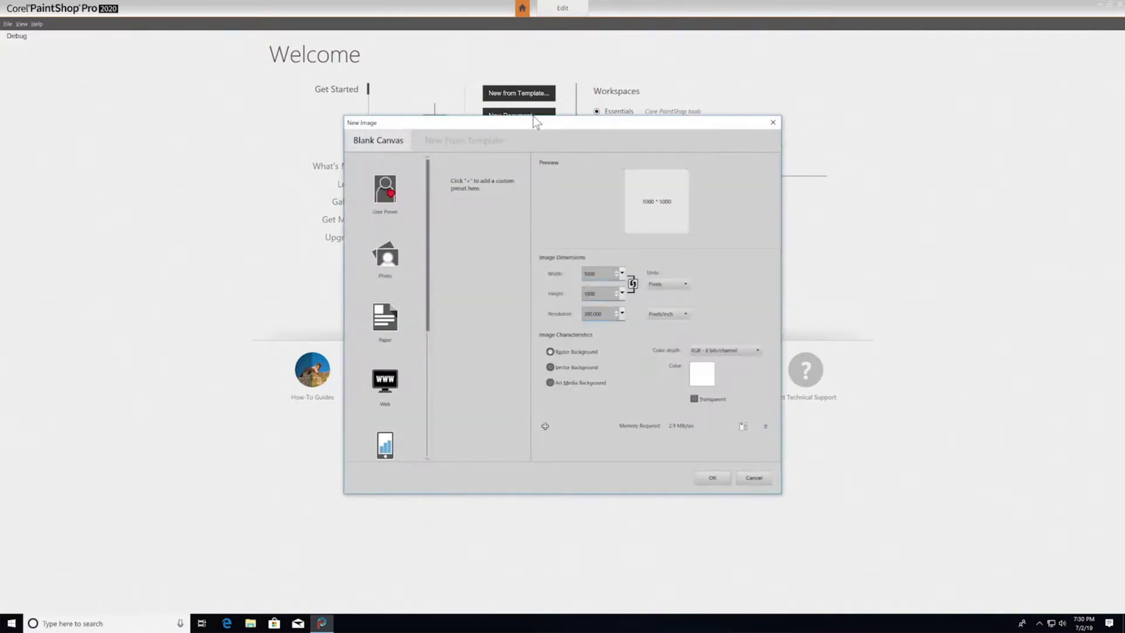
left_click(486, 143)
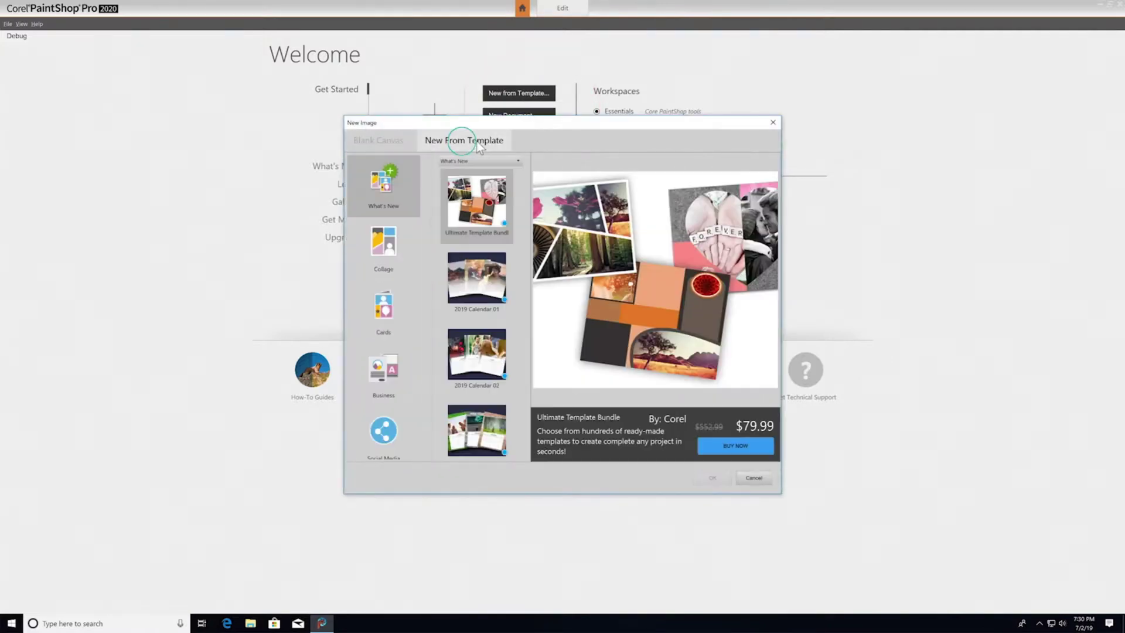
left_click(383, 246)
left_click(393, 314)
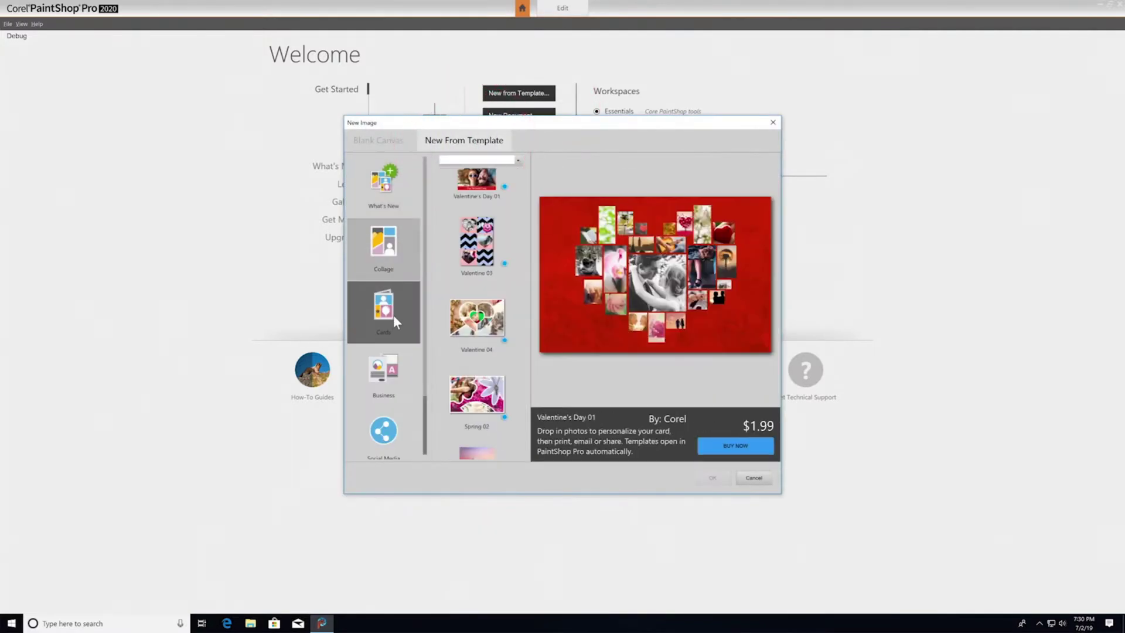
left_click(387, 375)
left_click(388, 443)
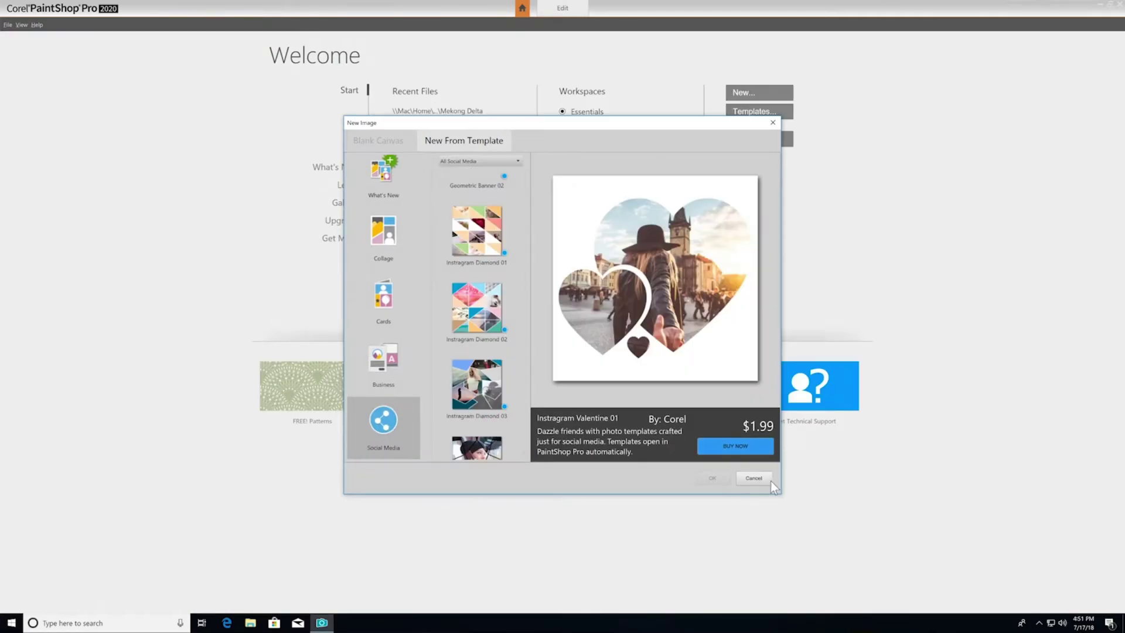
left_click(767, 479)
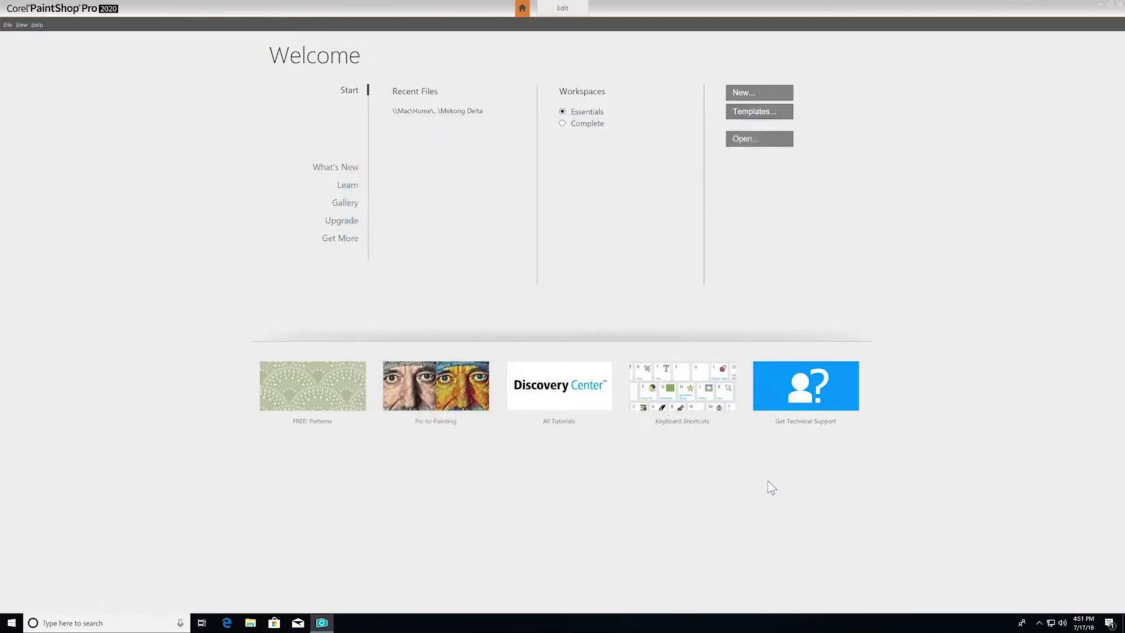
Look through the Learn tutorials on the Welcome screen and view the bluebird photo in the Gallery.
left_click(350, 188)
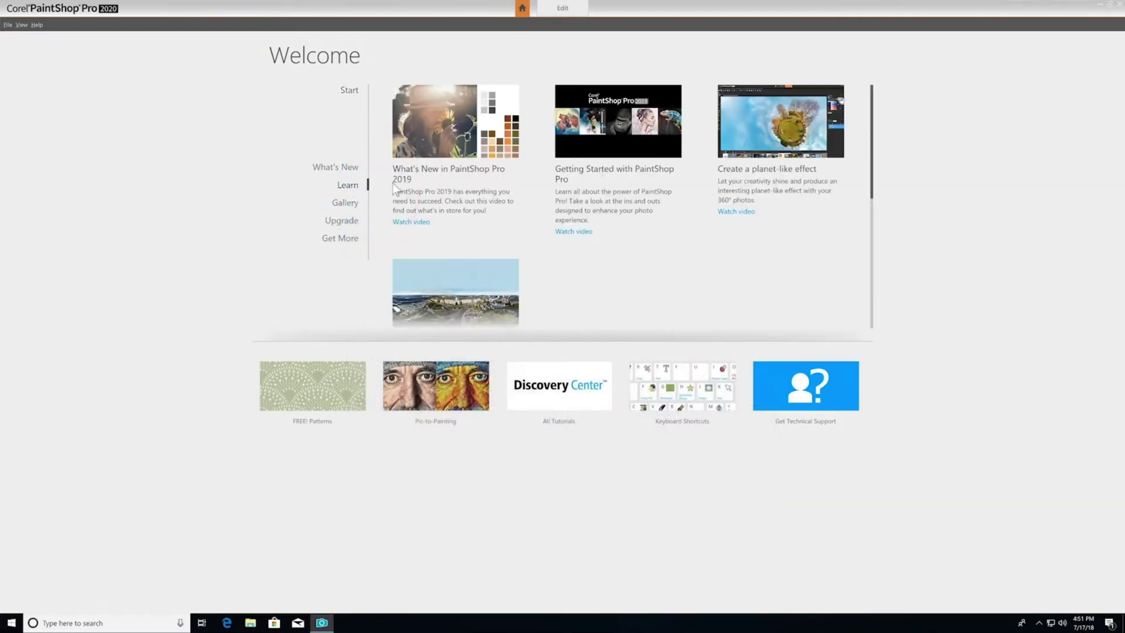
left_click_drag(871, 165, 878, 273)
left_click(351, 203)
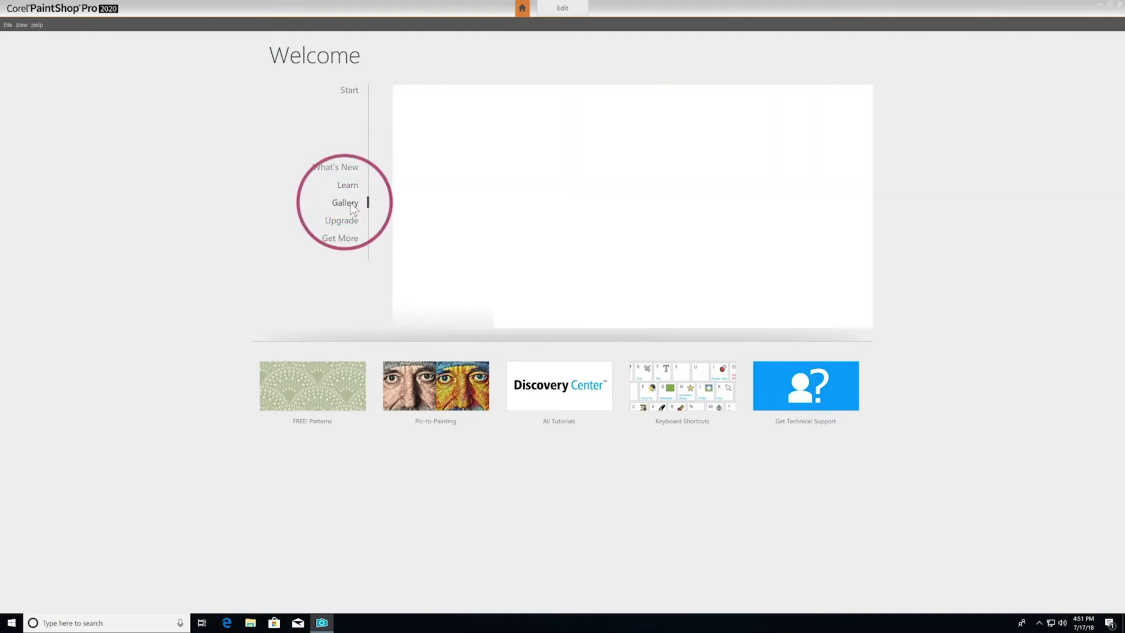
left_click(467, 292)
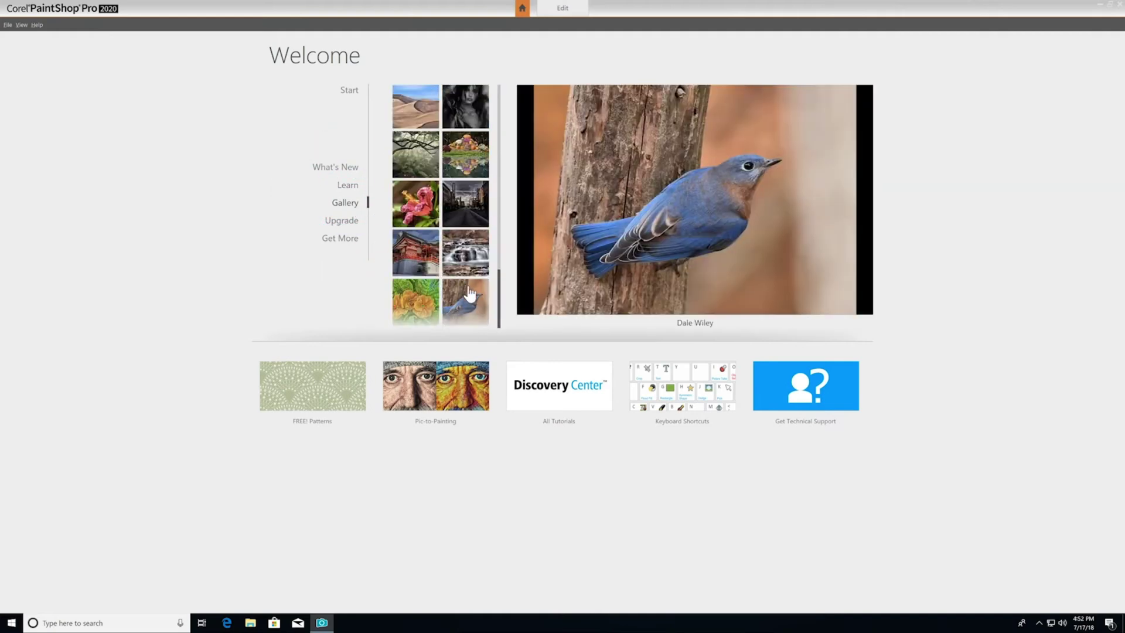
Examine the applications, plugins, scripts and packs offered on the Welcome screen's Get More page.
left_click(345, 238)
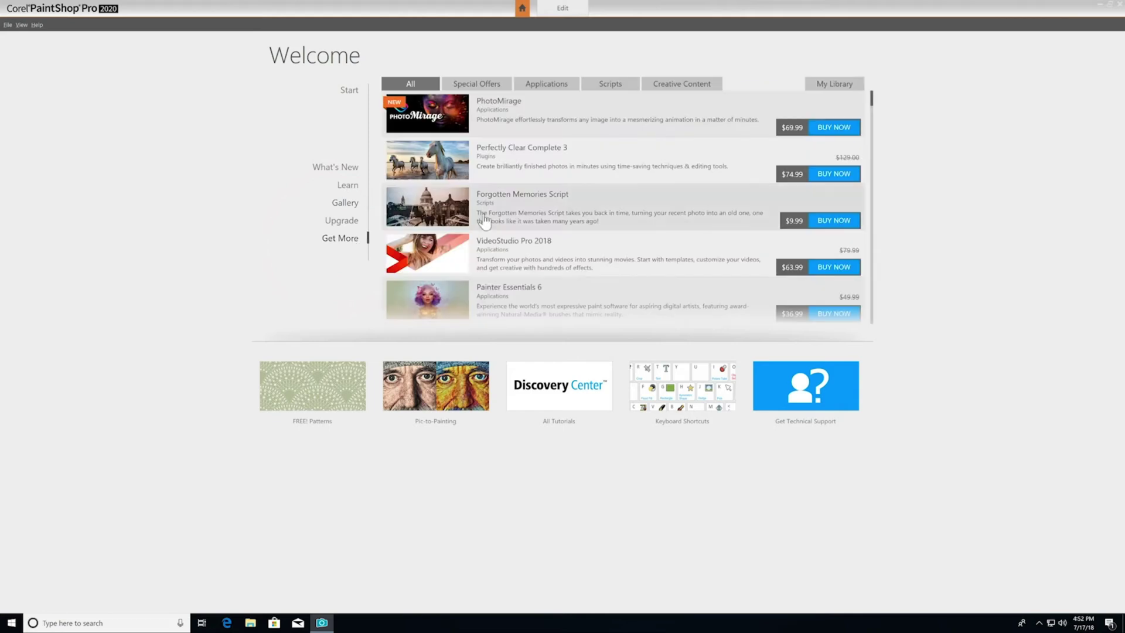
scroll(732, 225, "down", 2)
scroll(732, 224, "down", 2)
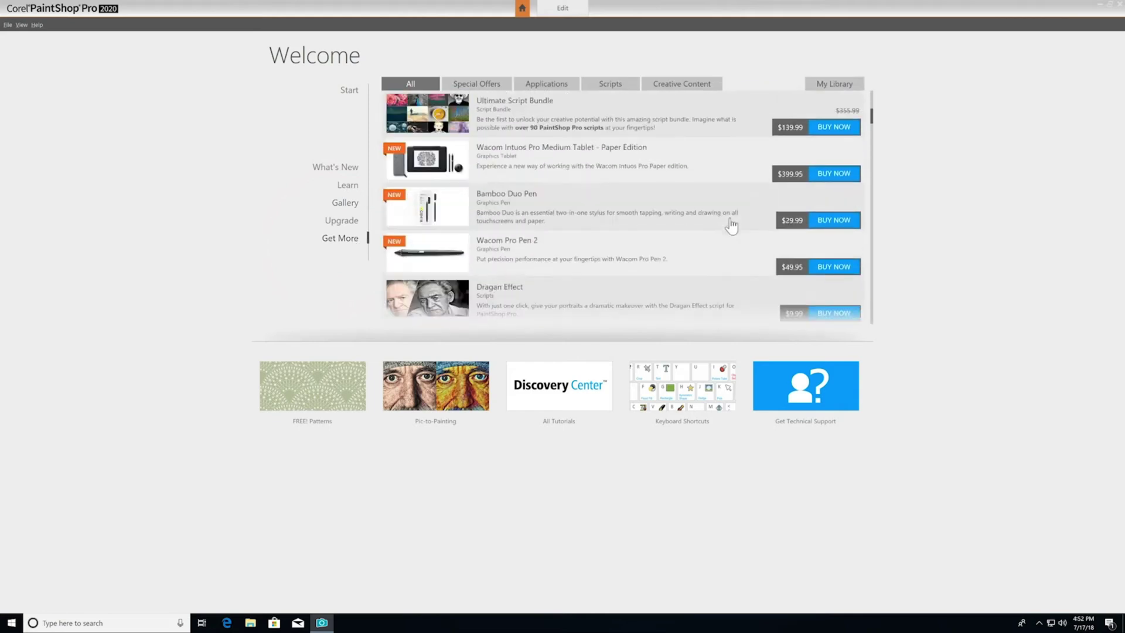
scroll(731, 226, "down", 5)
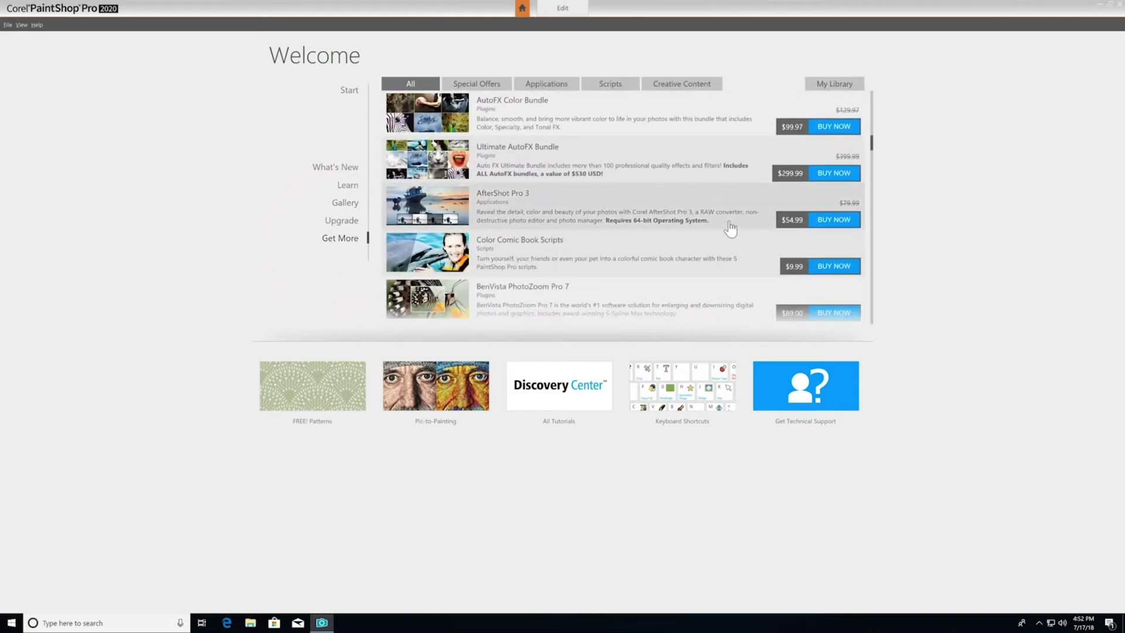
scroll(731, 227, "down", 7)
scroll(731, 229, "down", 4)
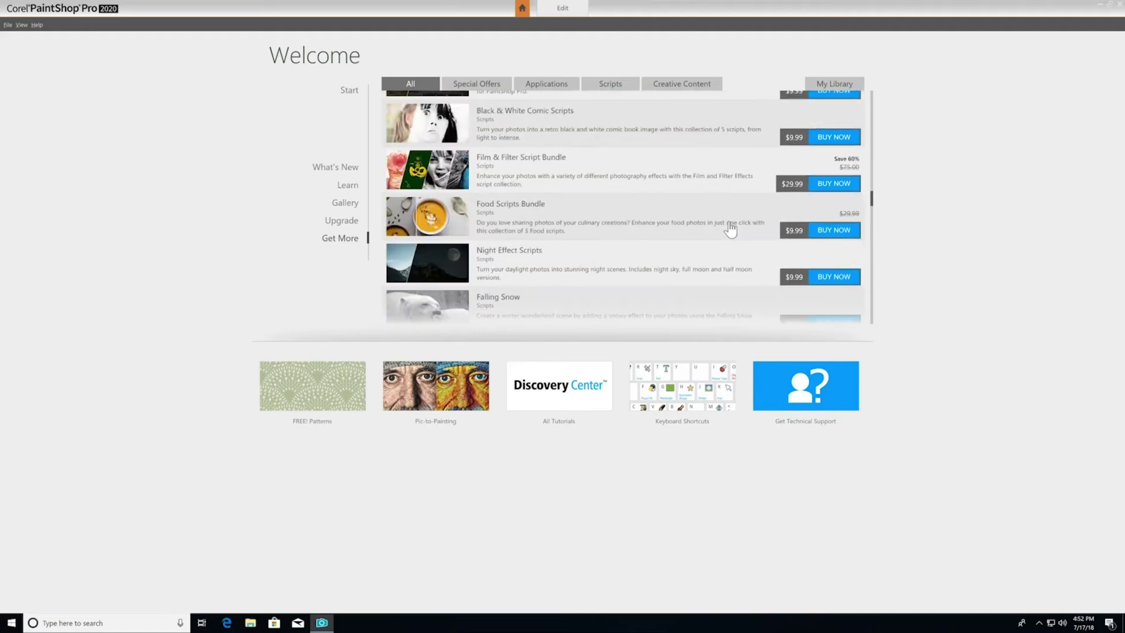
scroll(730, 229, "down", 6)
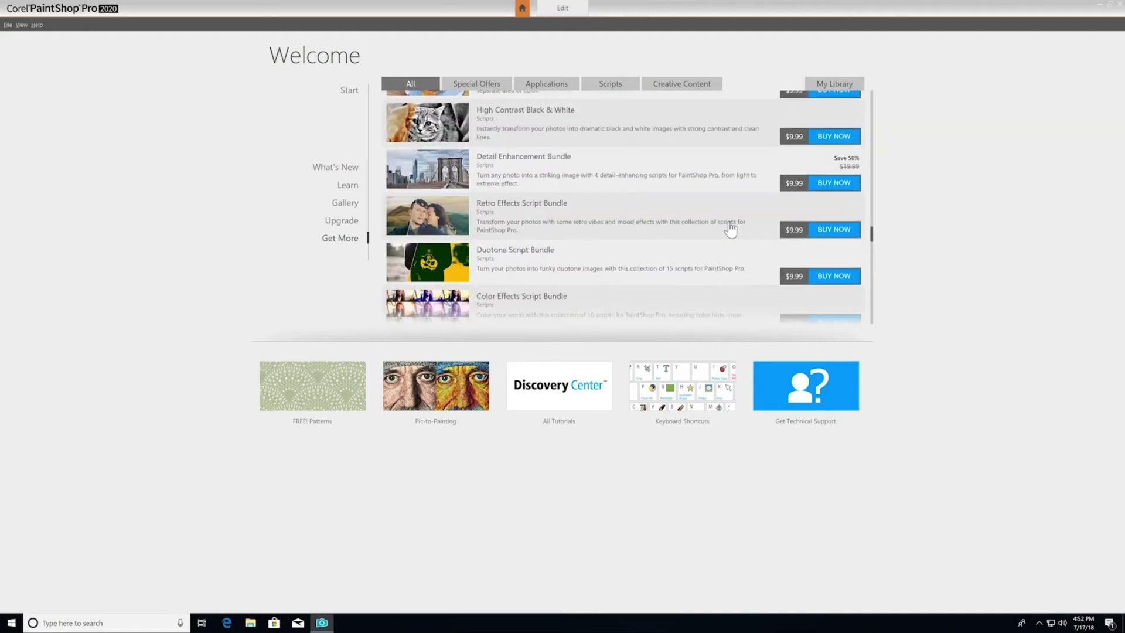
scroll(730, 230, "down", 5)
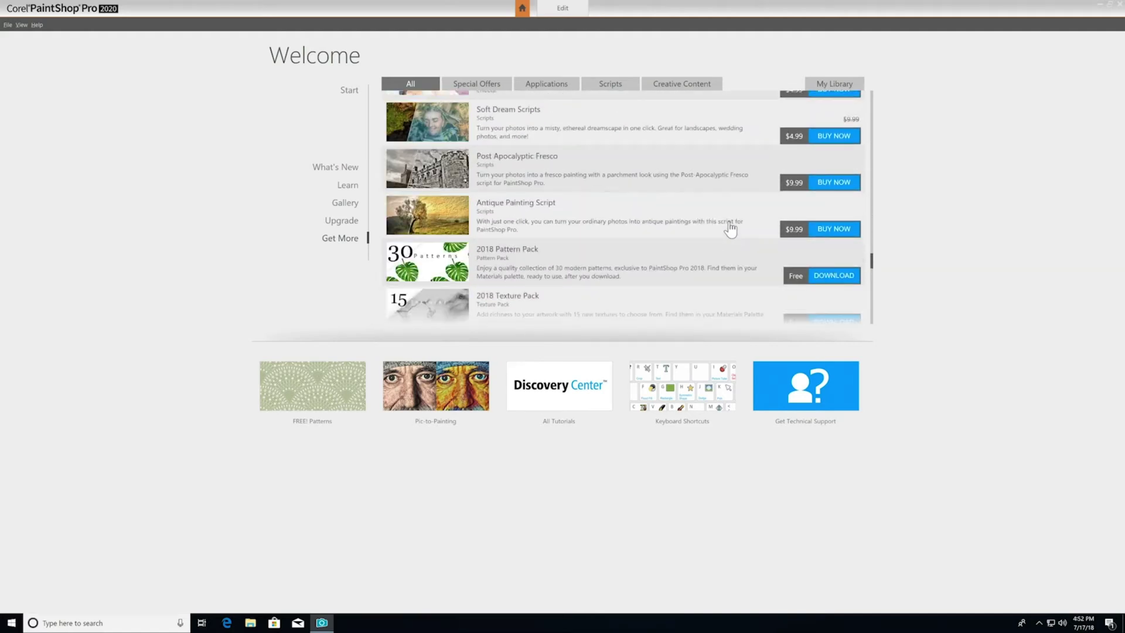
Open the image Mekong Delta from the Pics folder, starting from the Welcome screen's Start page.
left_click(350, 90)
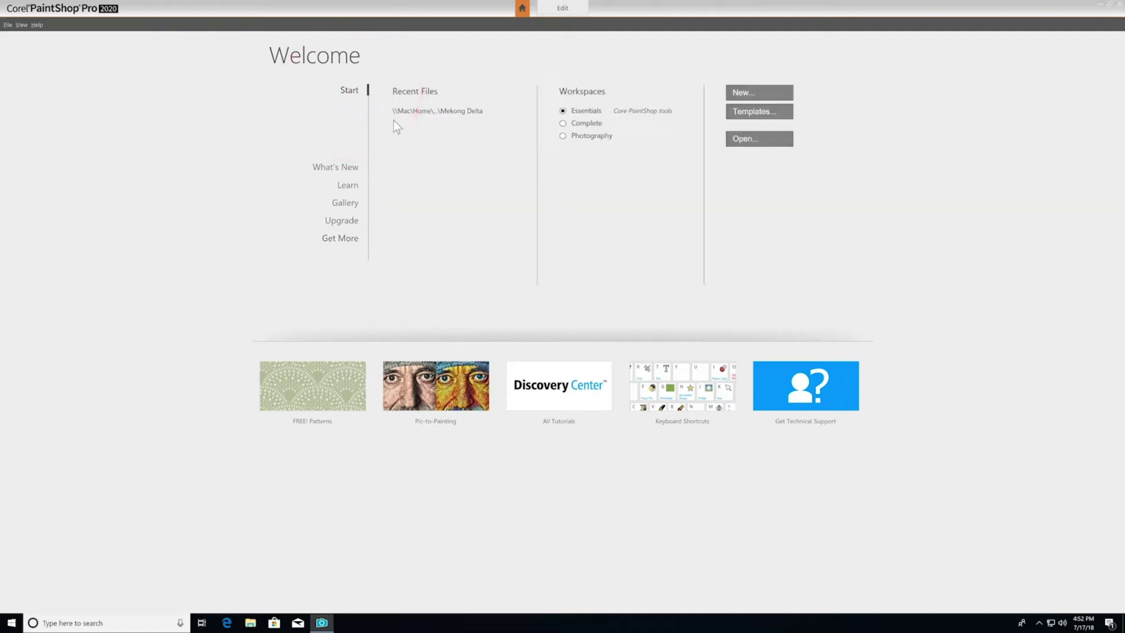
left_click(768, 140)
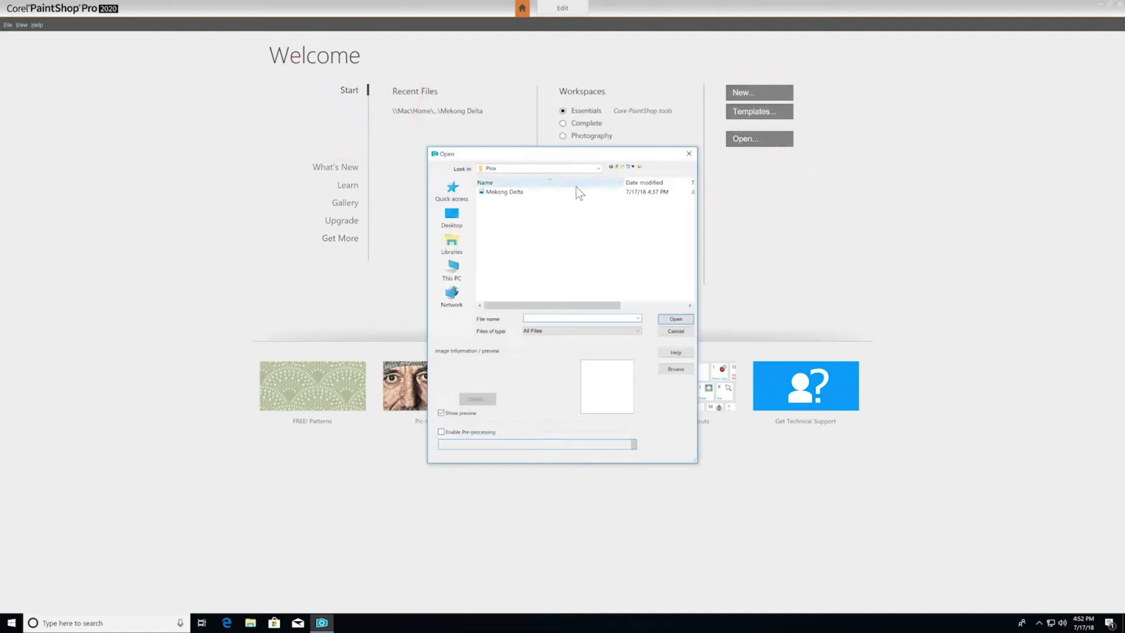
left_click(573, 191)
left_click(687, 318)
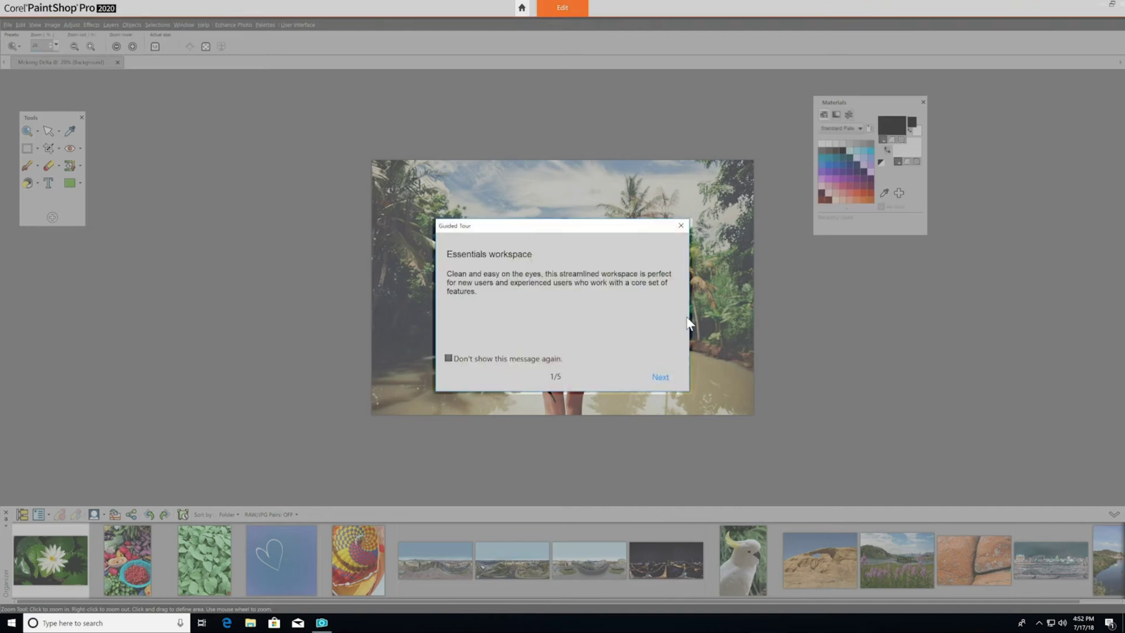
Go through the Guided Tour of the Essentials workspace to its end and stop it from showing again.
left_click(668, 377)
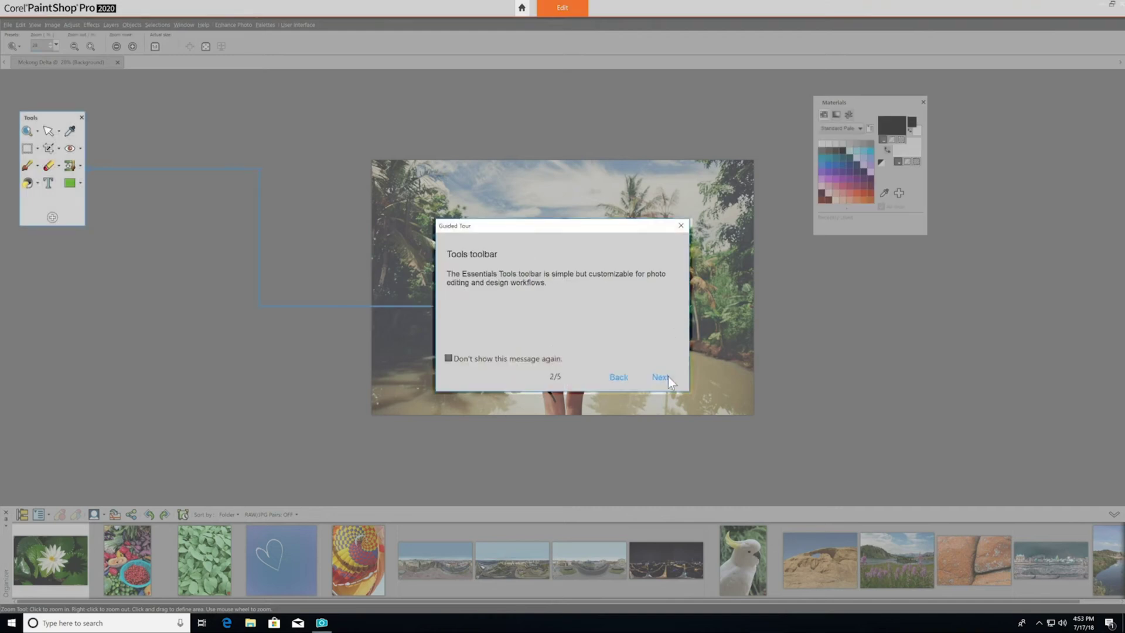
left_click(661, 377)
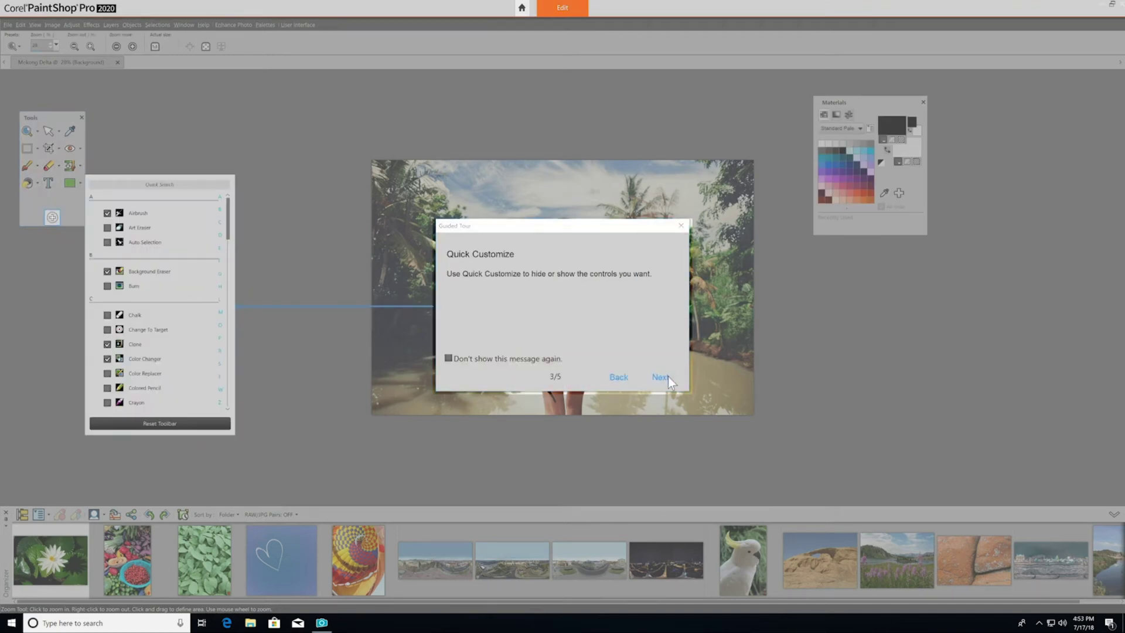
left_click(668, 376)
left_click(668, 377)
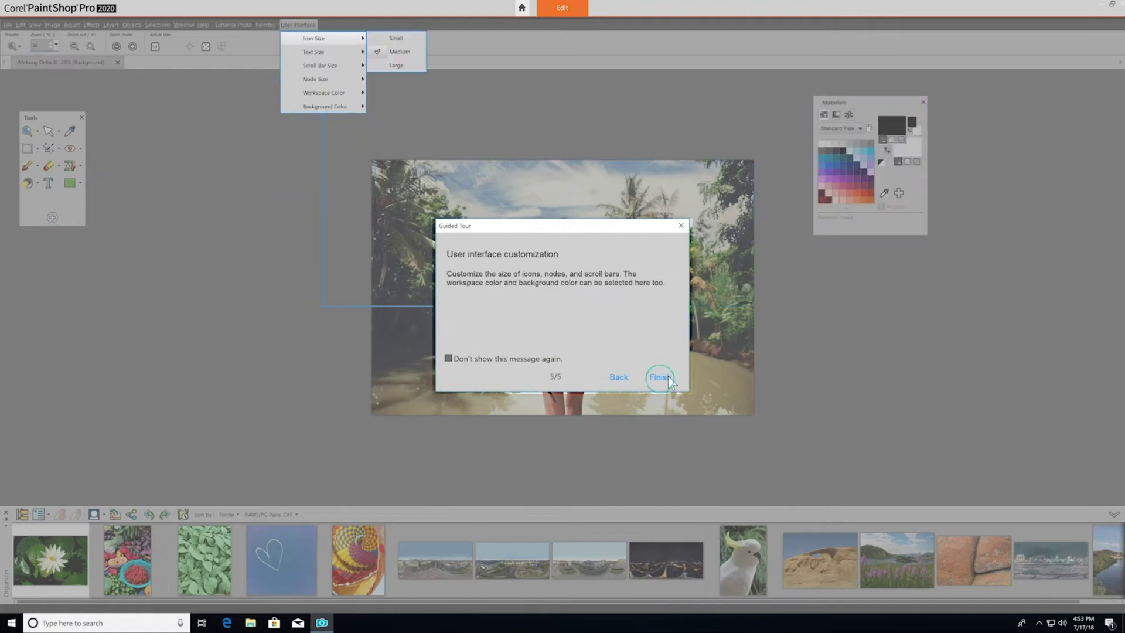
left_click(668, 376)
left_click(448, 358)
left_click(660, 378)
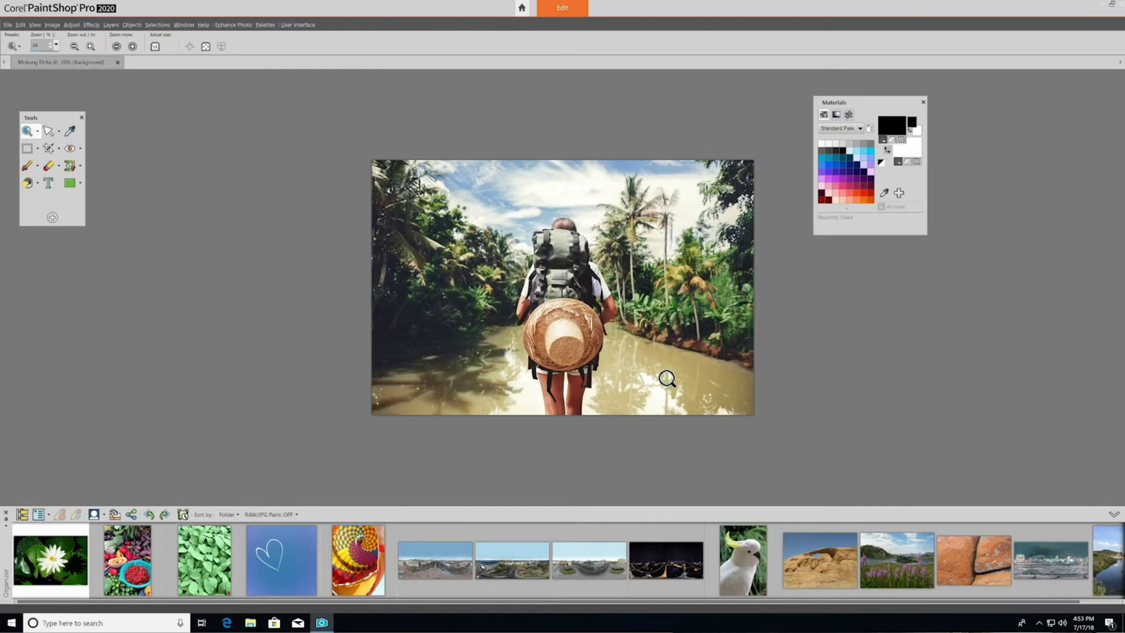
Switch the workspace from Essentials to Complete.
left_click(8, 25)
mouse_move(79, 380)
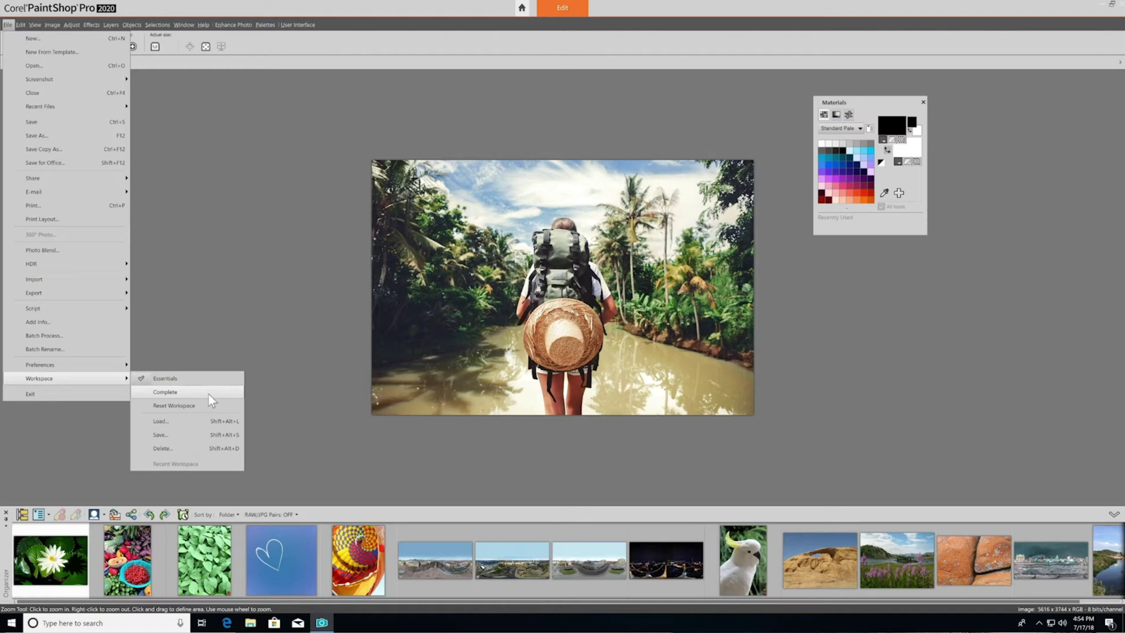
left_click(209, 394)
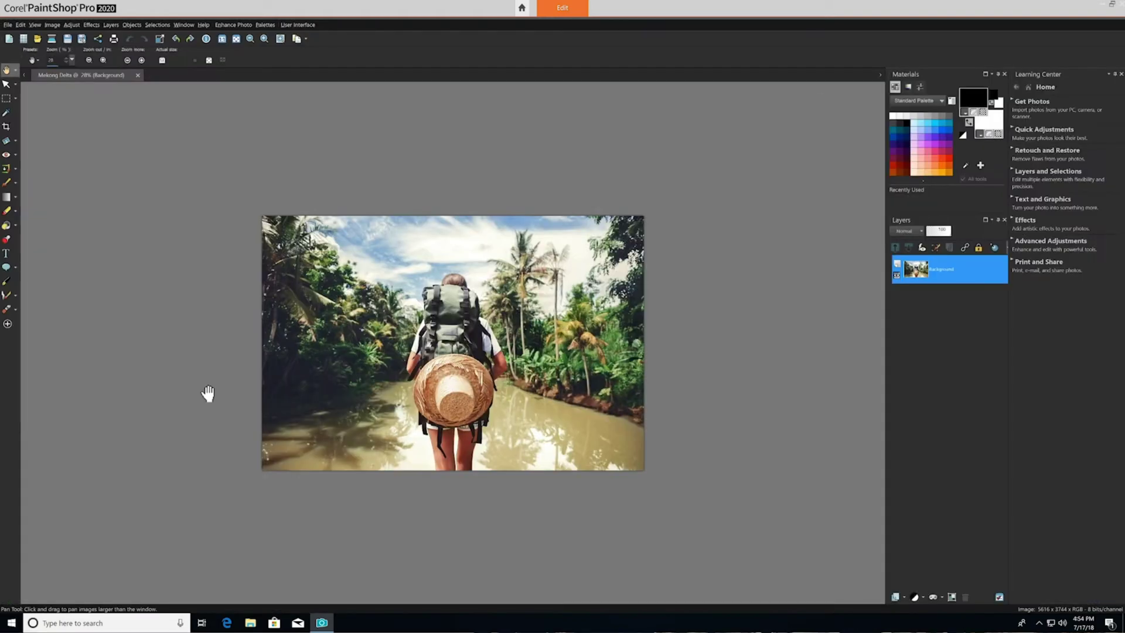
View the Samples folder in the Manage workspace and return to the Mekong Delta image in Edit.
left_click(574, 20)
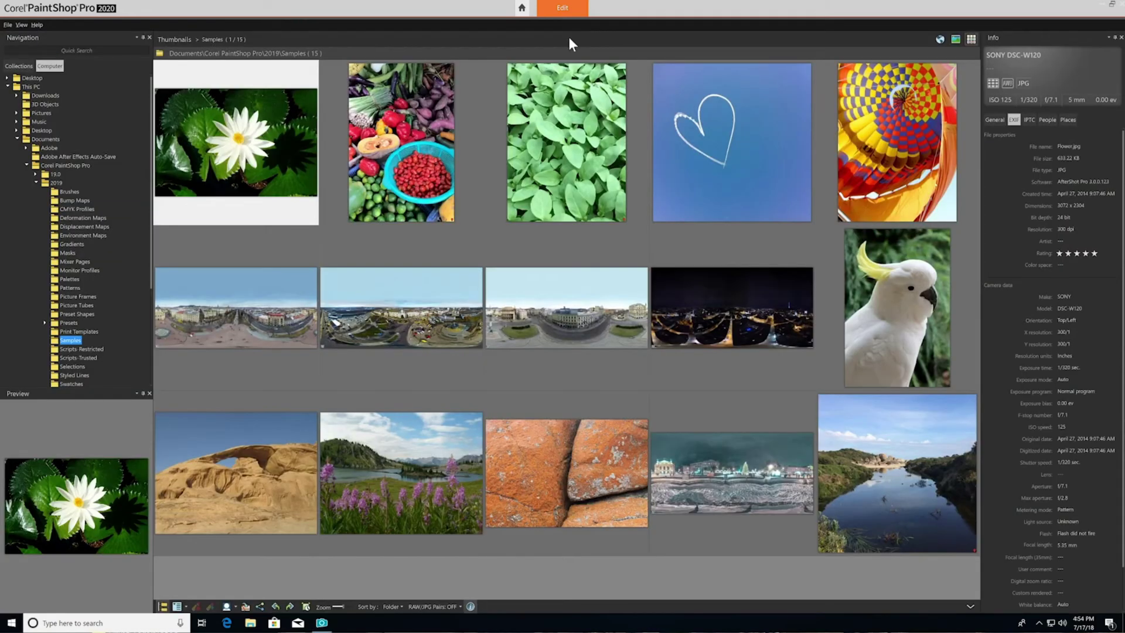
left_click(561, 8)
Load the workspace with the floating Tools and Materials palettes for the Mekong Delta image.
left_click(8, 25)
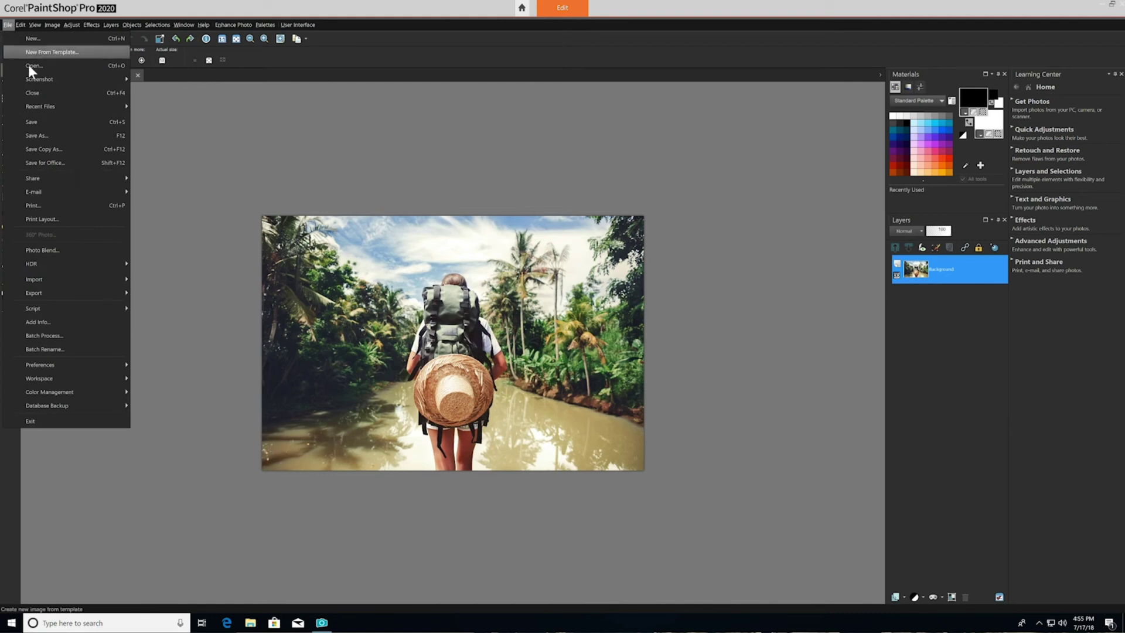
left_click(189, 379)
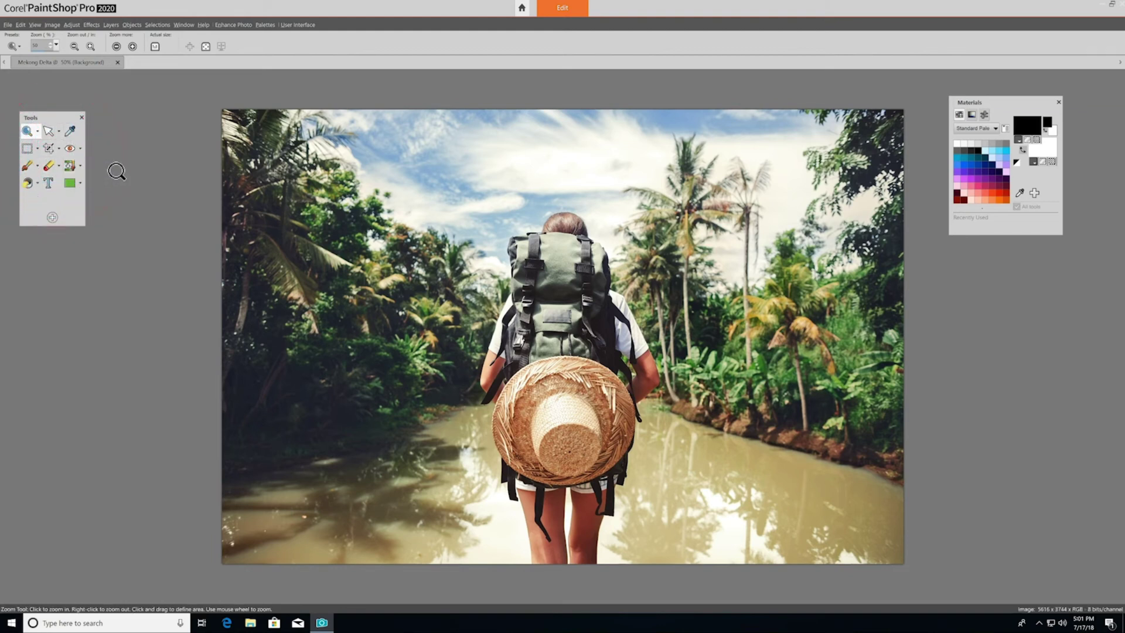
Browse the tools that can be added to the Tools palette, filter them by "e" and clear the filter.
left_click(52, 218)
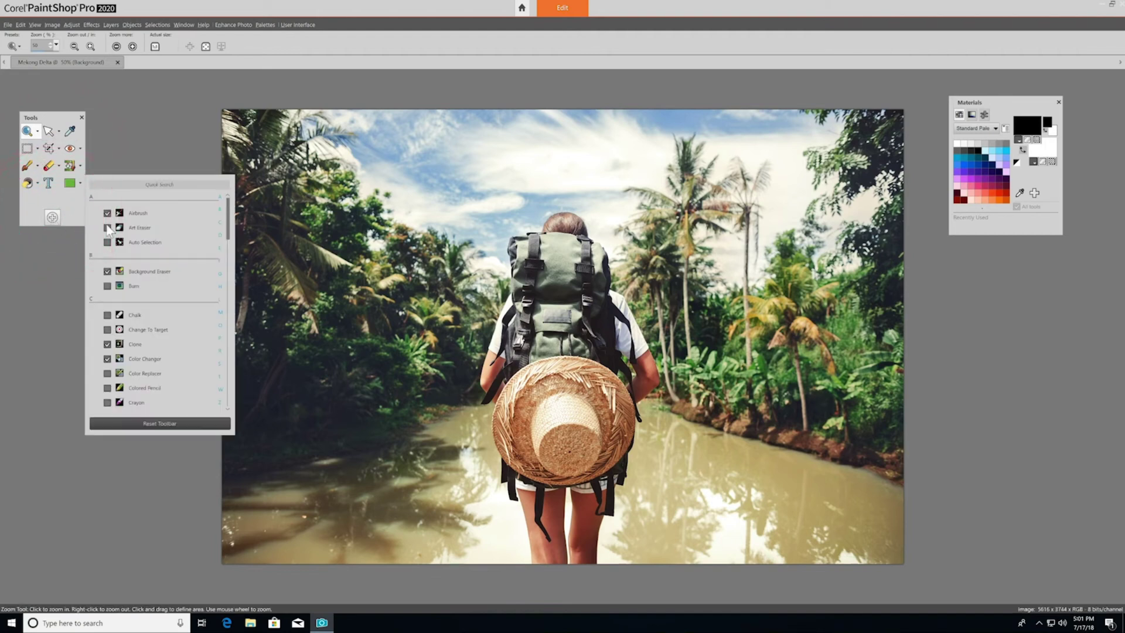
scroll(230, 233, "down", 1)
mouse_move(229, 233)
left_mouse_down()
mouse_move(232, 327)
mouse_move(228, 223)
left_mouse_up()
left_click(170, 185)
type("e")
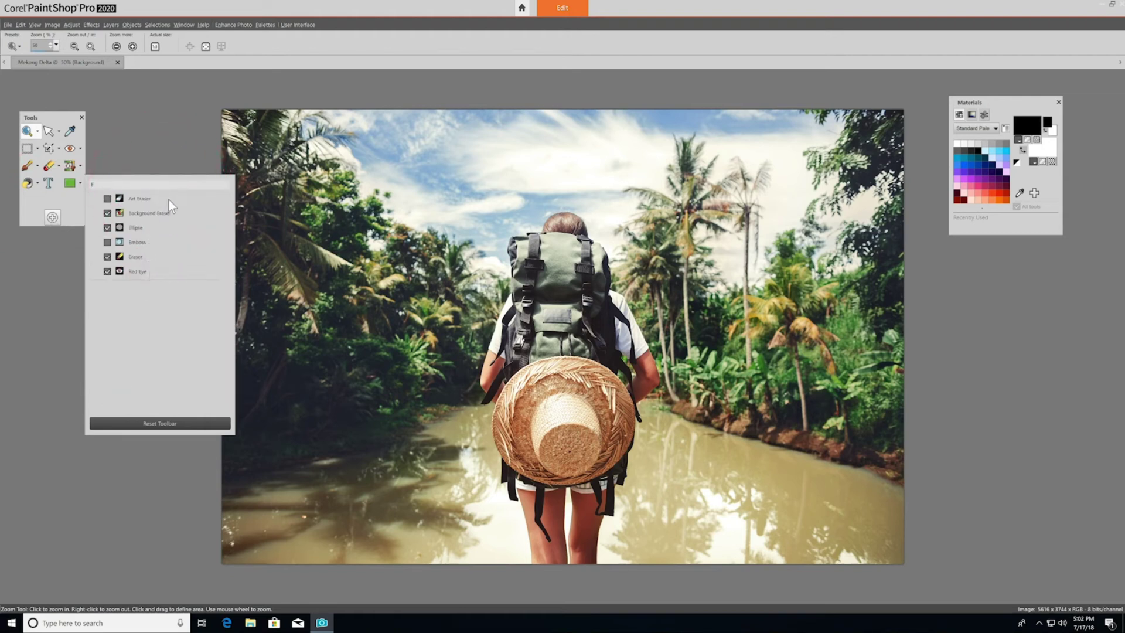
key("BackSpace")
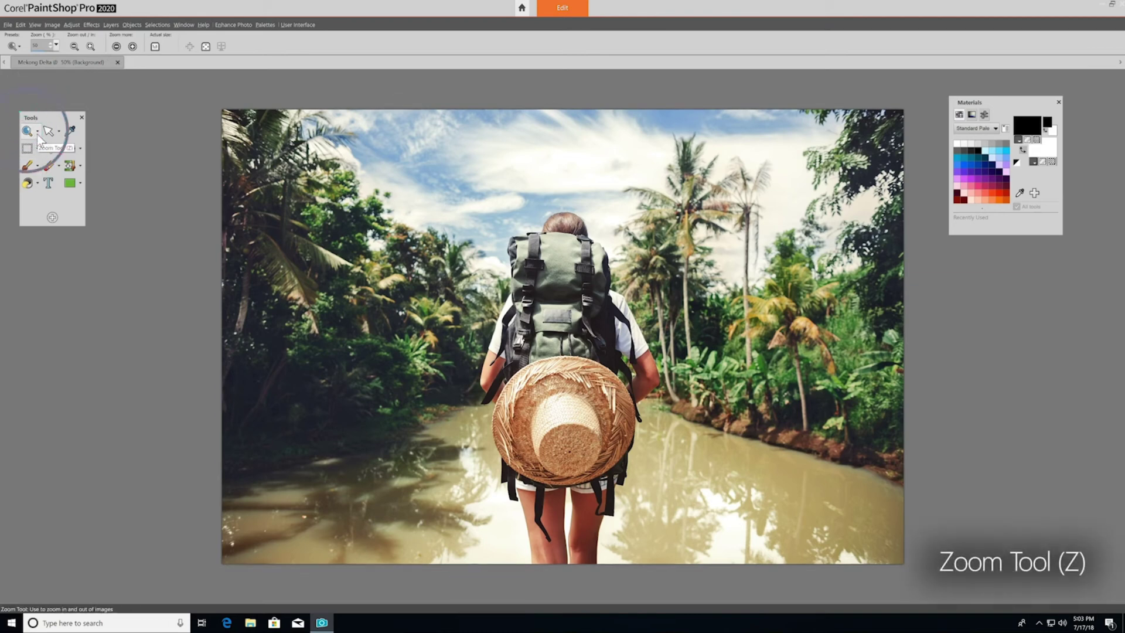
Zoom in and out on the backpacker with the Zoom tool and shift the enlarged view with the Pan tool.
left_click(647, 323)
left_click(648, 324)
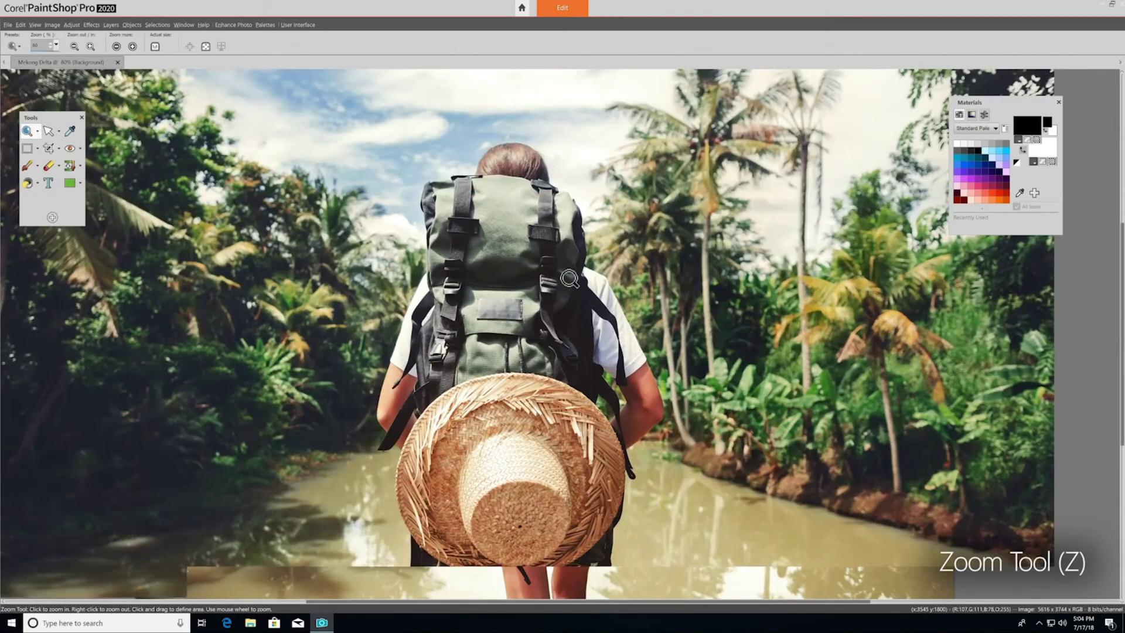
scroll(569, 279, "down", 3)
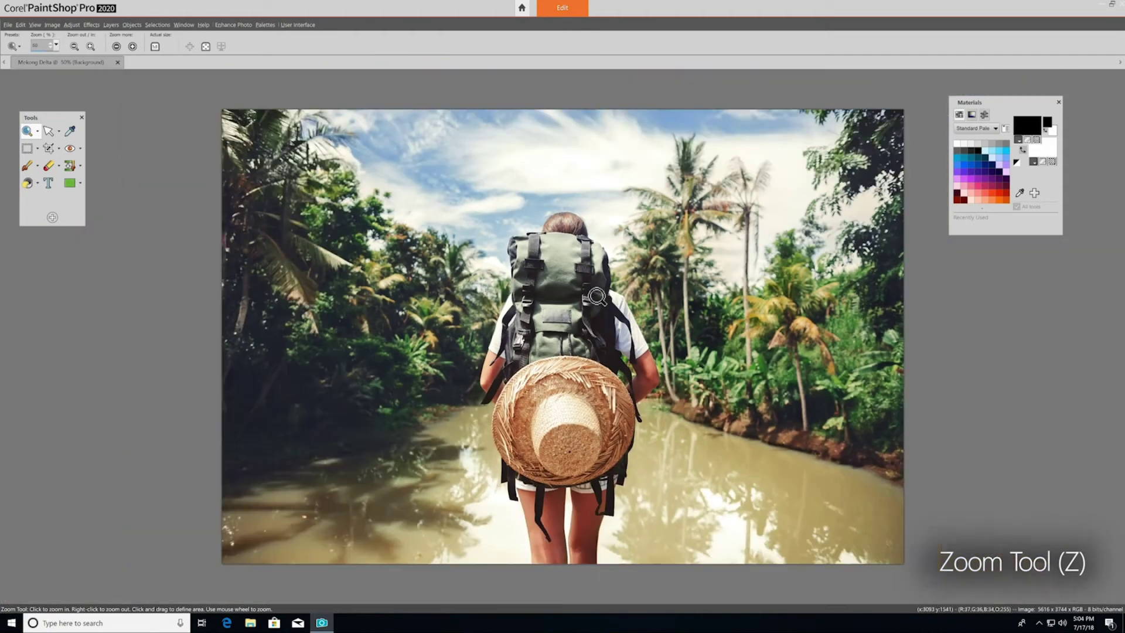
scroll(598, 296, "up", 3)
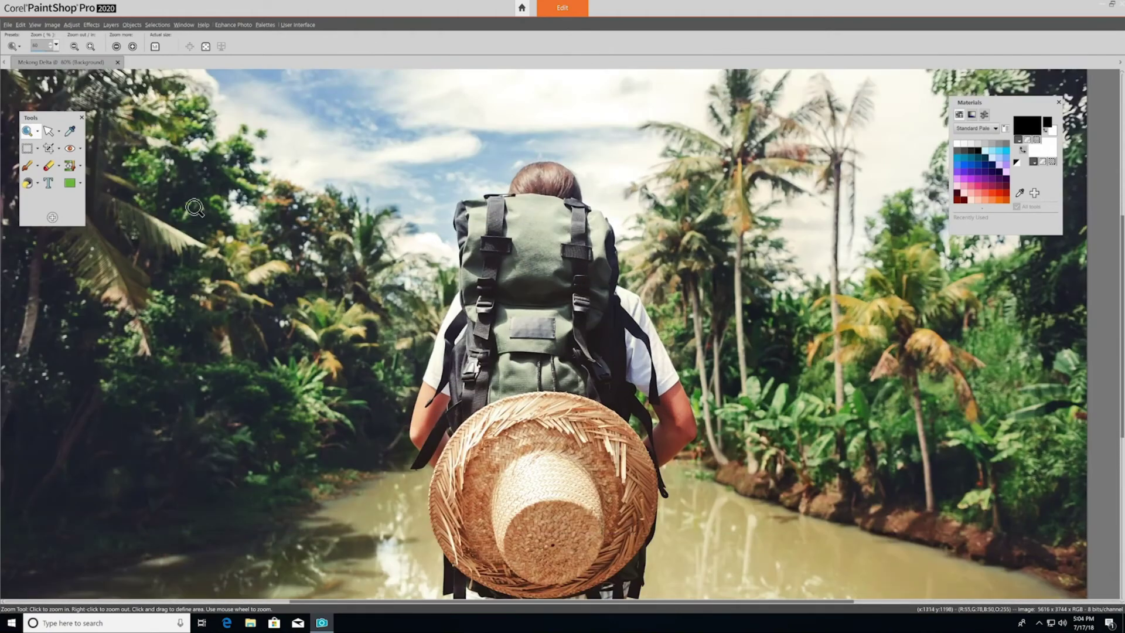
left_click(37, 130)
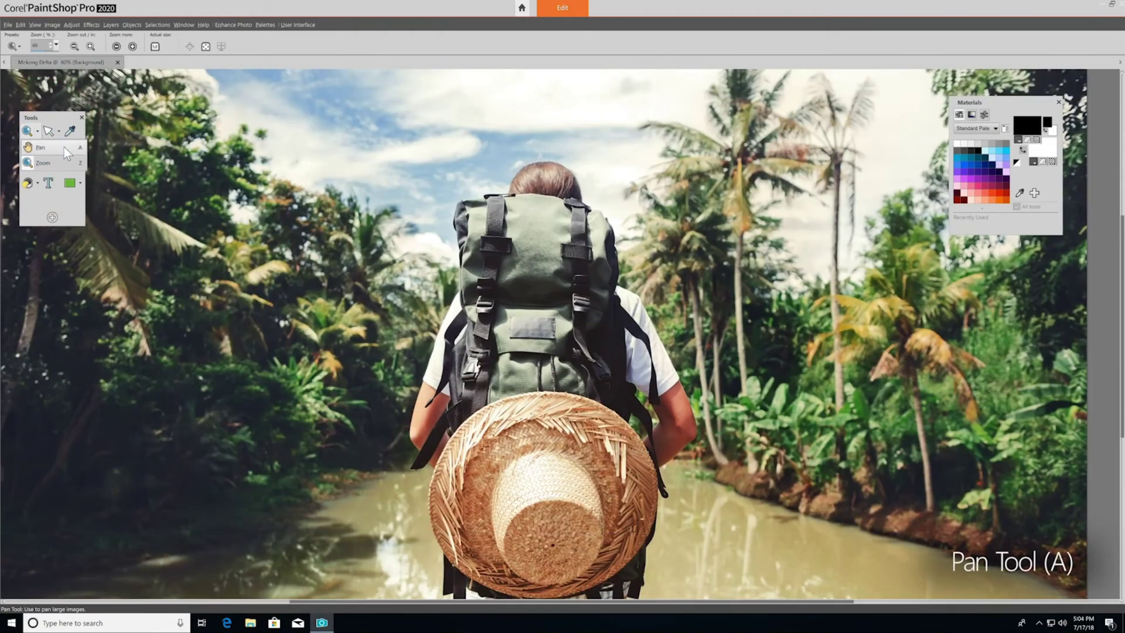
left_click(64, 147)
left_click_drag(531, 329, 433, 254)
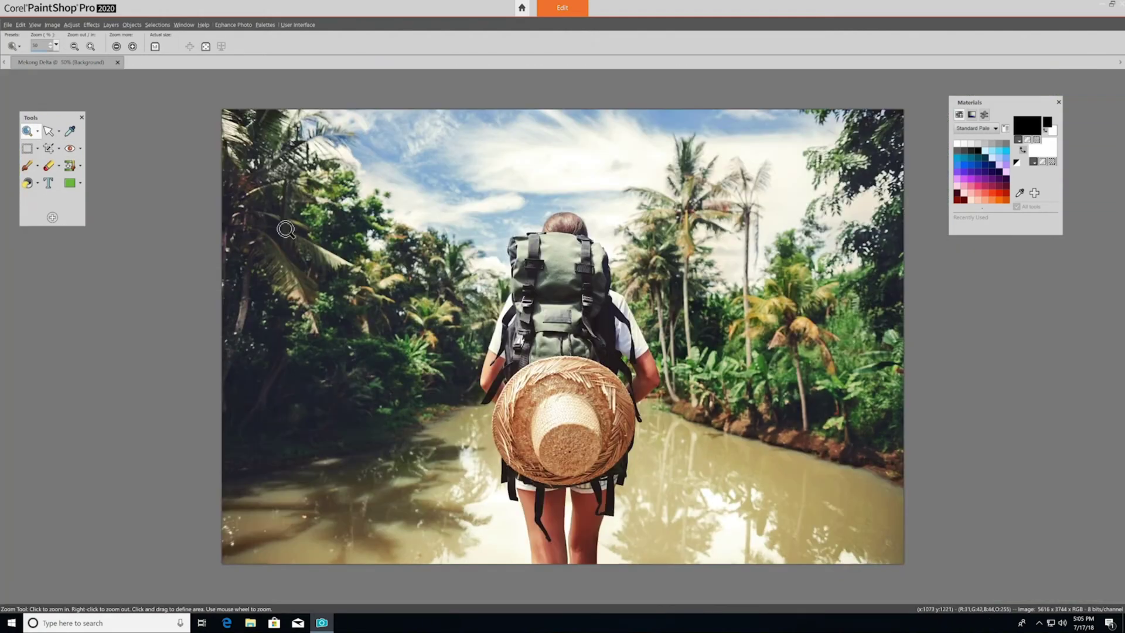
Scale the photo from its upper-left corner to about 77% with the Pick tool and reposition it with the Move tool.
left_click(48, 131)
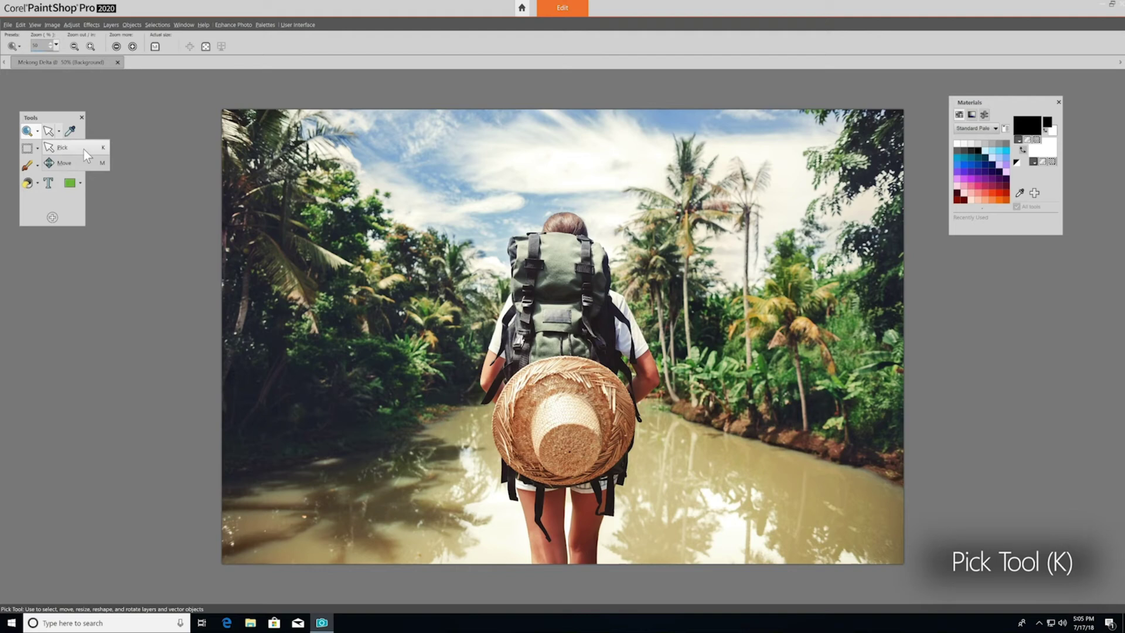
left_click(84, 149)
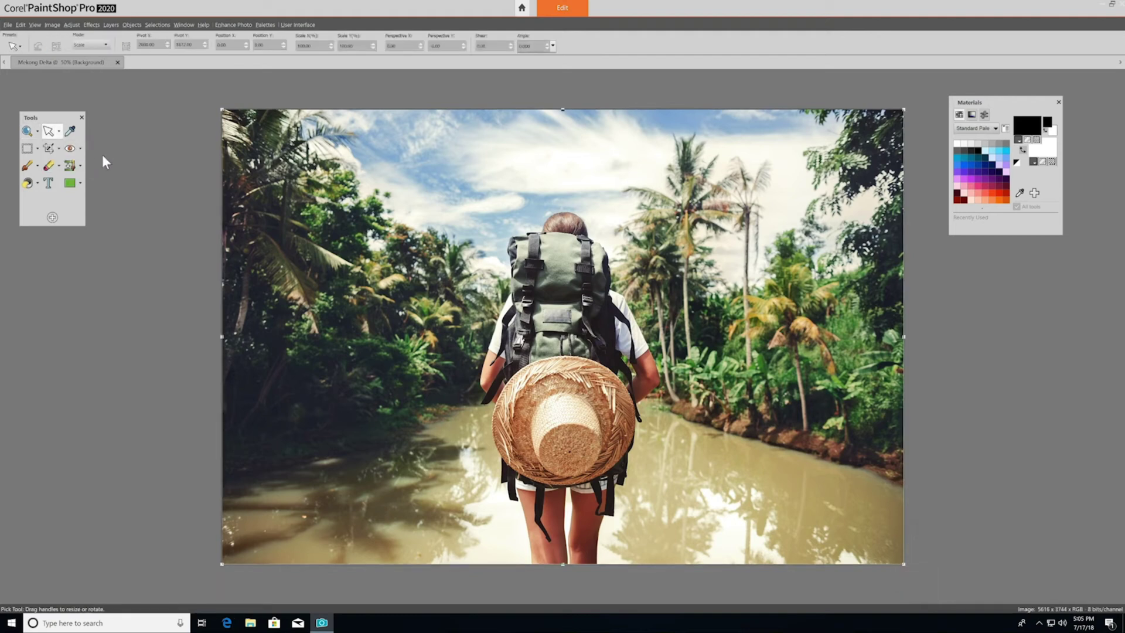
left_click_drag(223, 111, 376, 212)
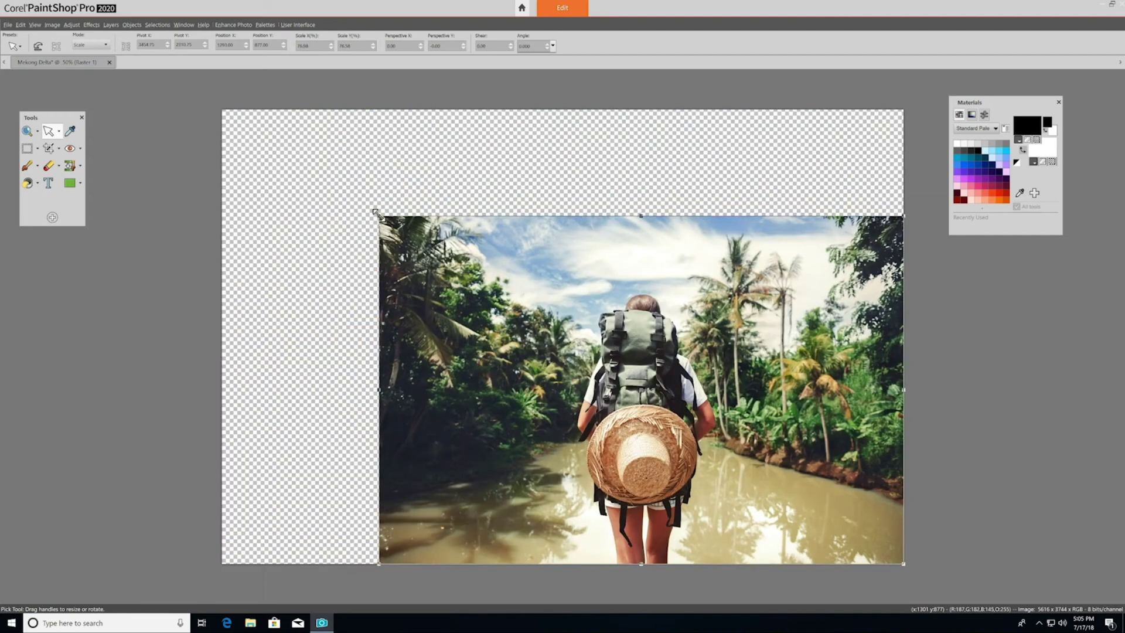
left_click(59, 131)
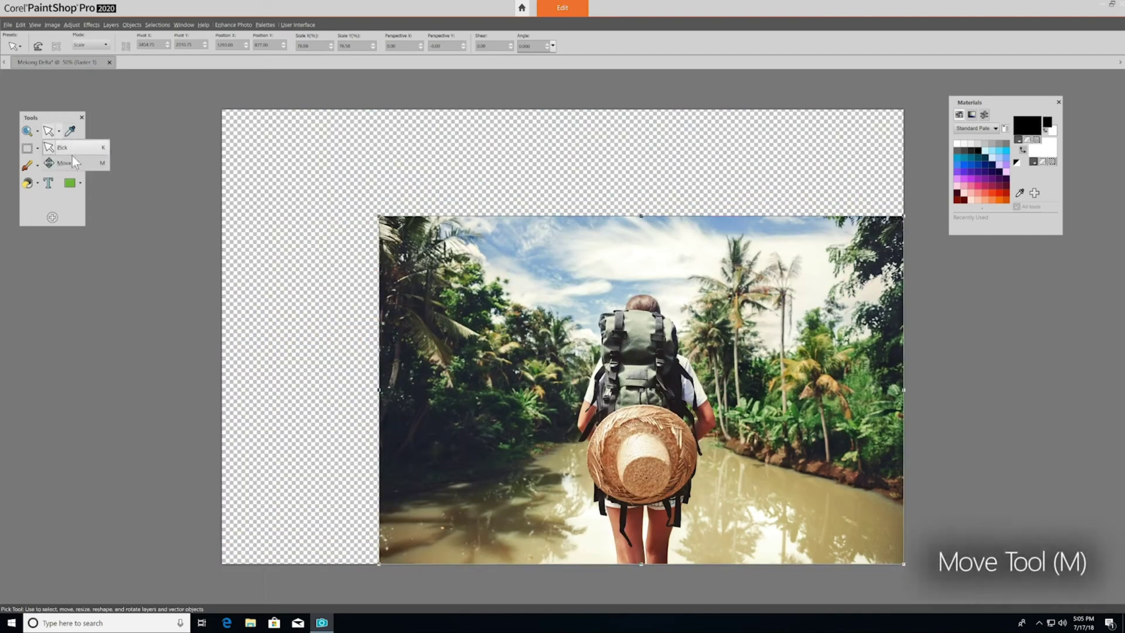
left_click(82, 165)
left_click_drag(594, 360, 537, 321)
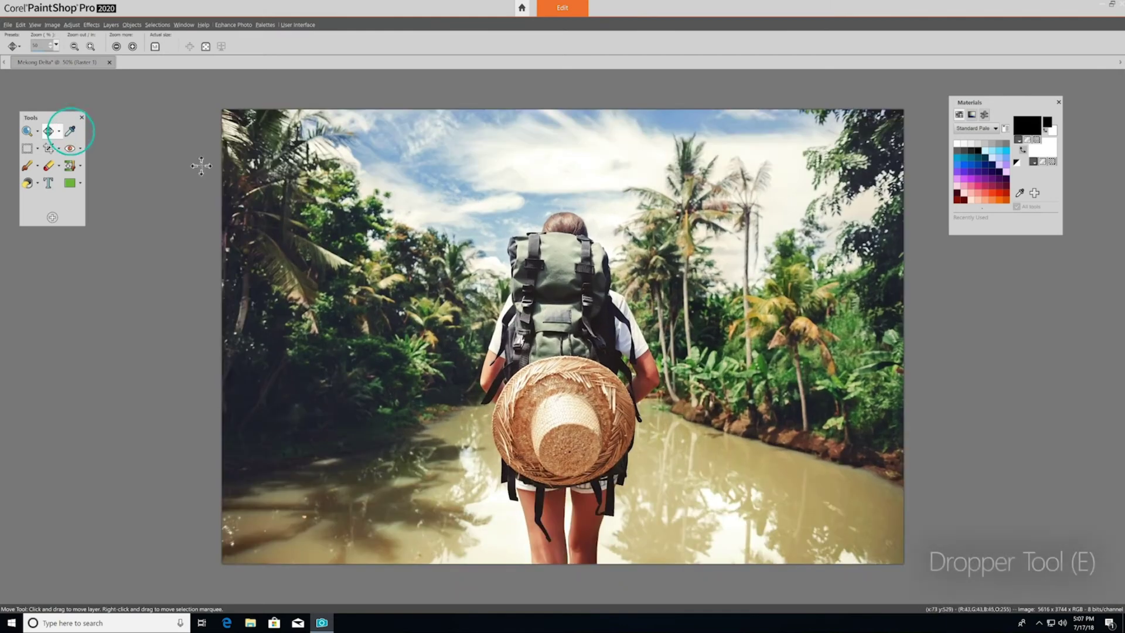
Sample a dark green from the foliage with the Dropper tool and swap the foreground and background colors.
left_click(70, 130)
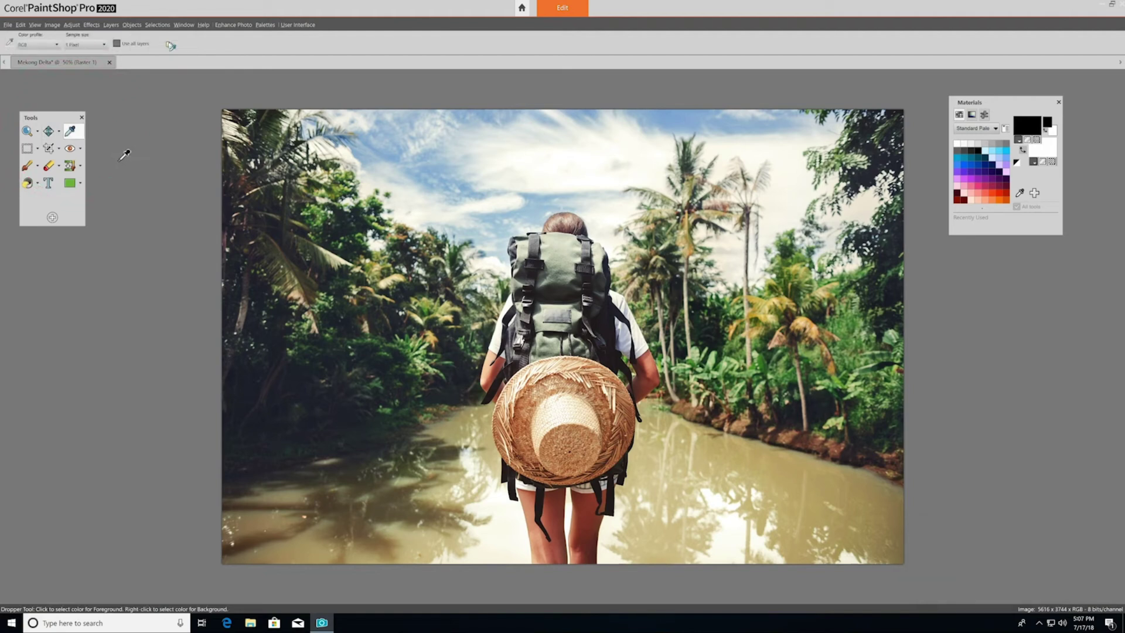
left_click(347, 300)
left_click(343, 284)
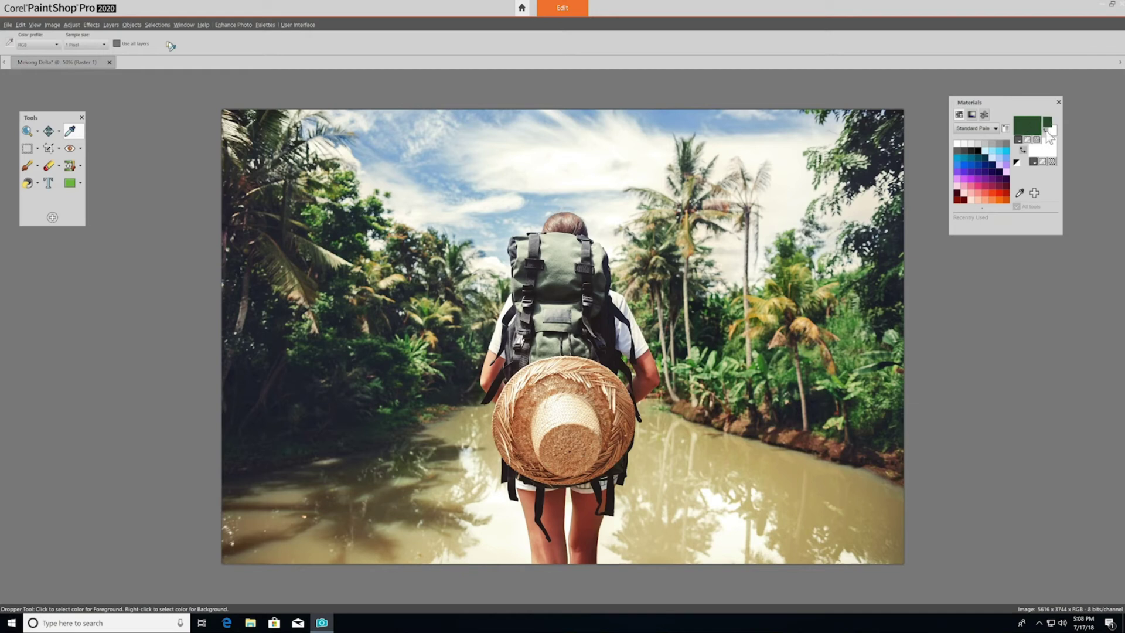
left_click(1049, 132)
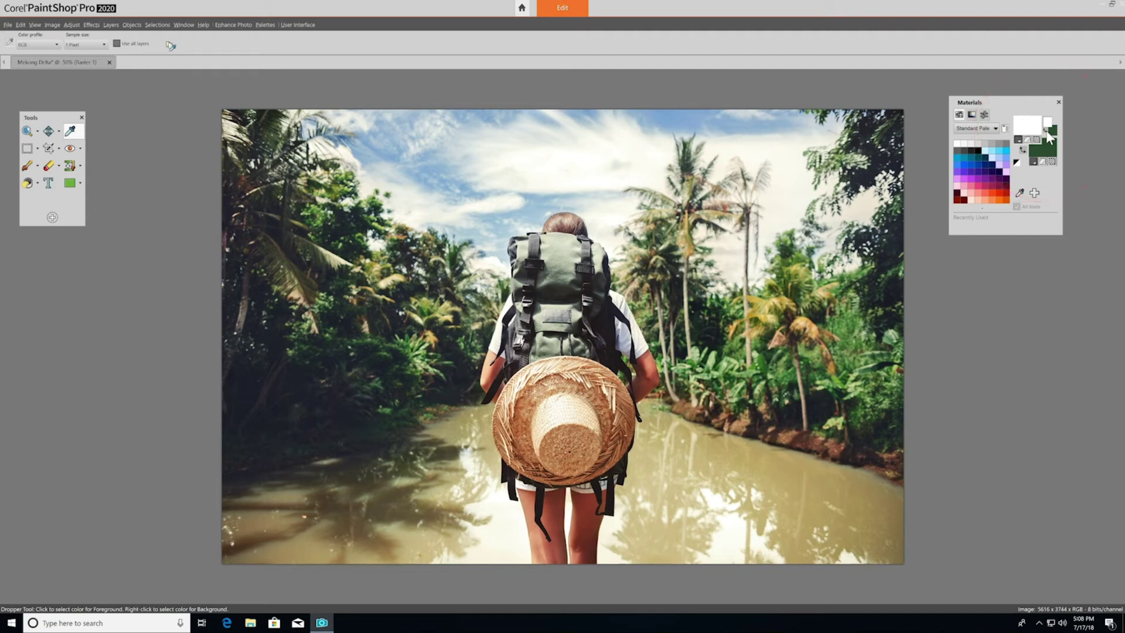
Make the foreground transparent and add the text "Mekong Delta - July 2018" in dark green at the photo's lower-right corner.
left_click(1038, 141)
left_click(1038, 137)
left_click(49, 184)
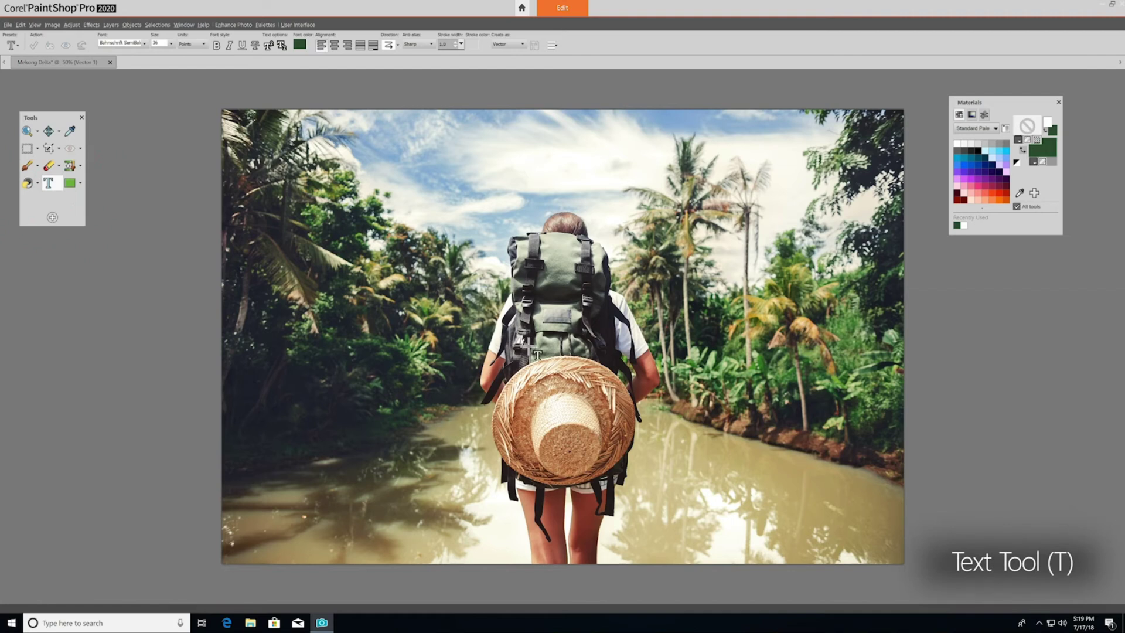
left_click(696, 533)
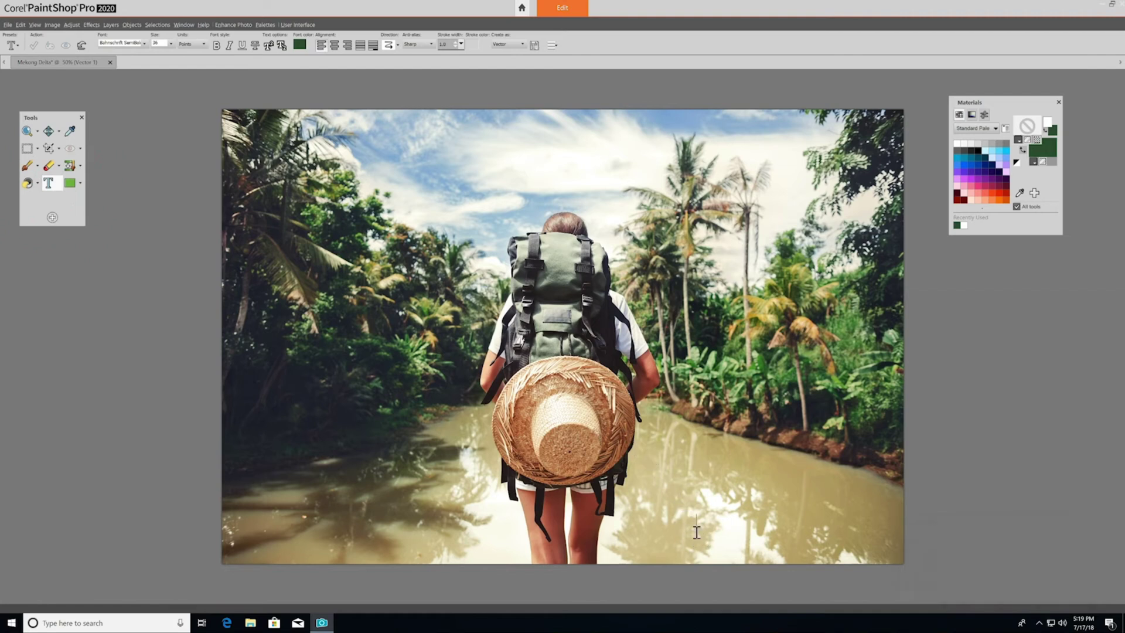
type("Mekong")
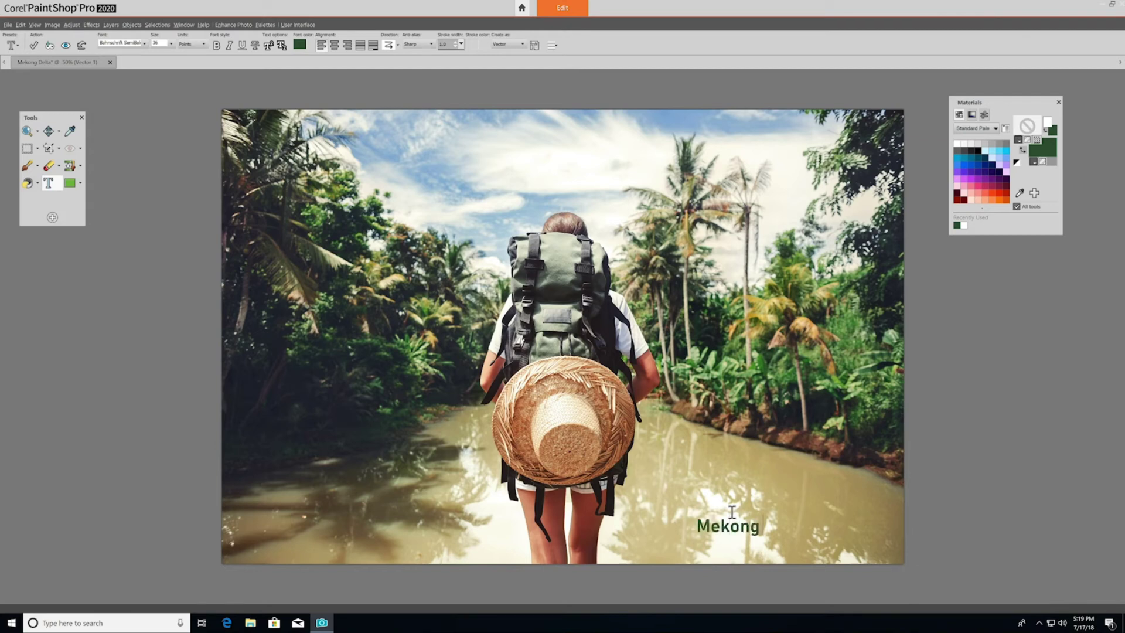
type(" Delta - July 2018")
left_click_drag(696, 528, 695, 540)
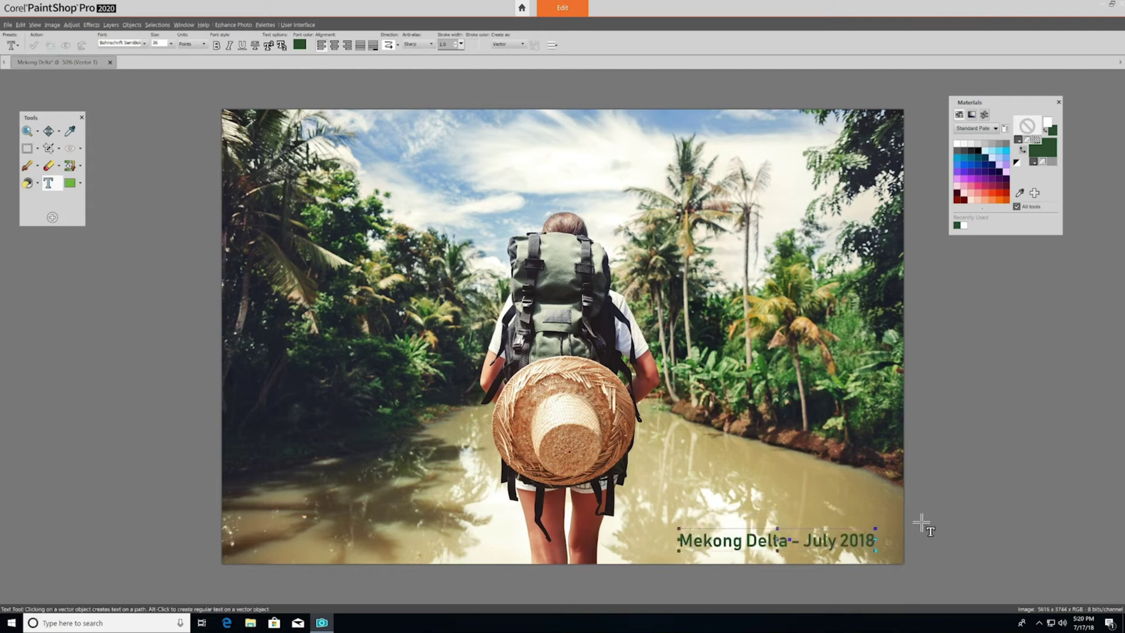
Draw a rectangular selection over the jungle on the photo's left side and replace it with a circular selection around the backpacker's head.
left_click(38, 149)
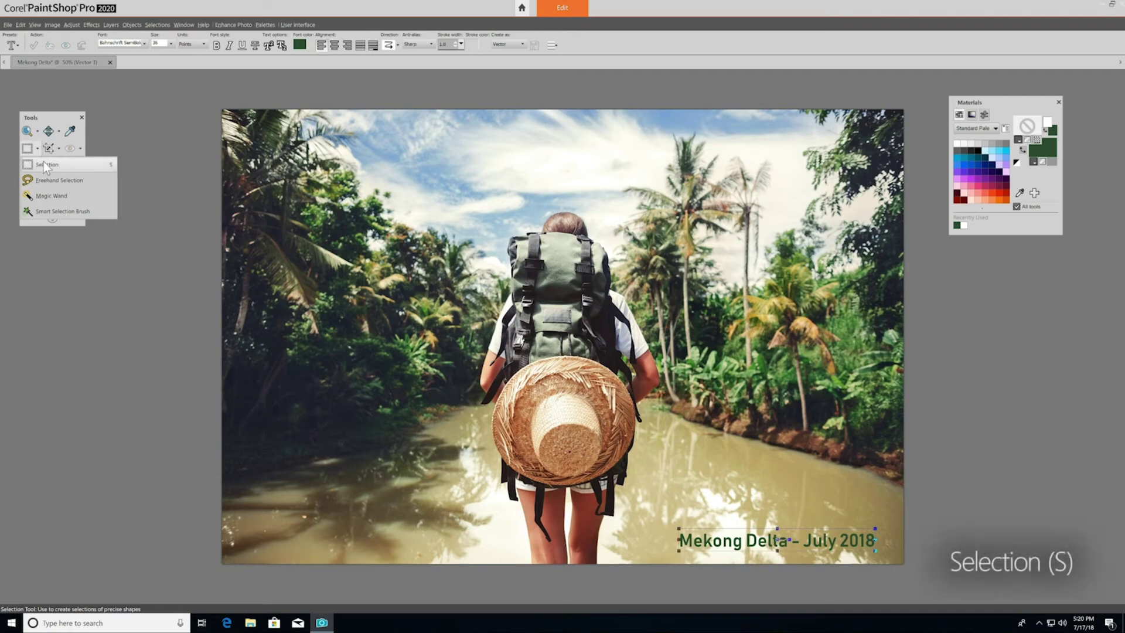
left_click(68, 167)
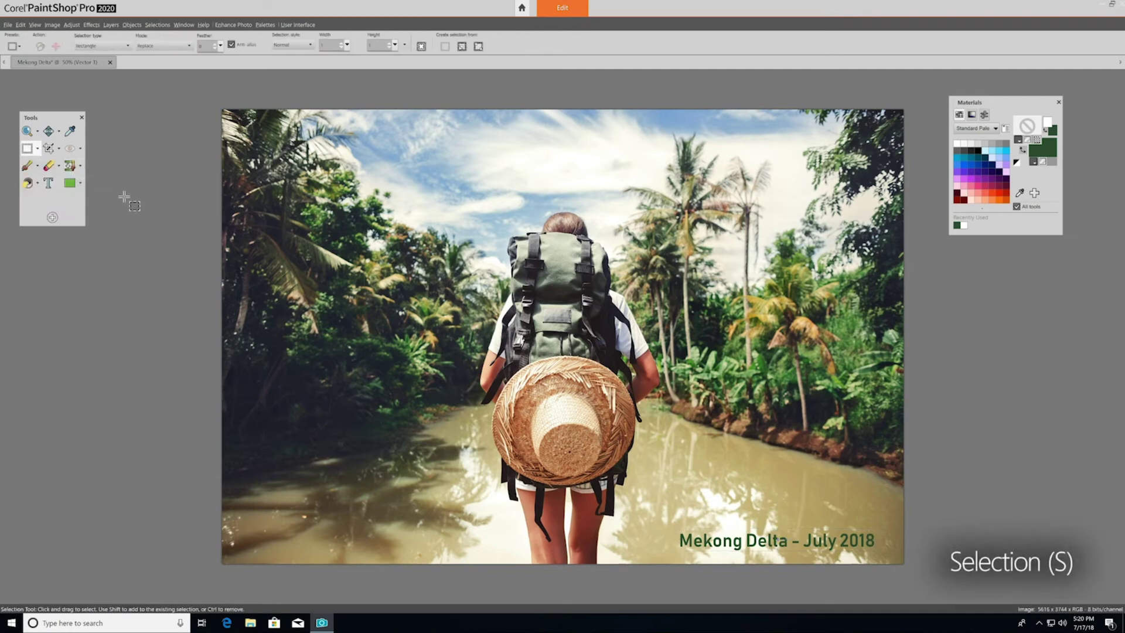
left_click_drag(255, 167, 460, 433)
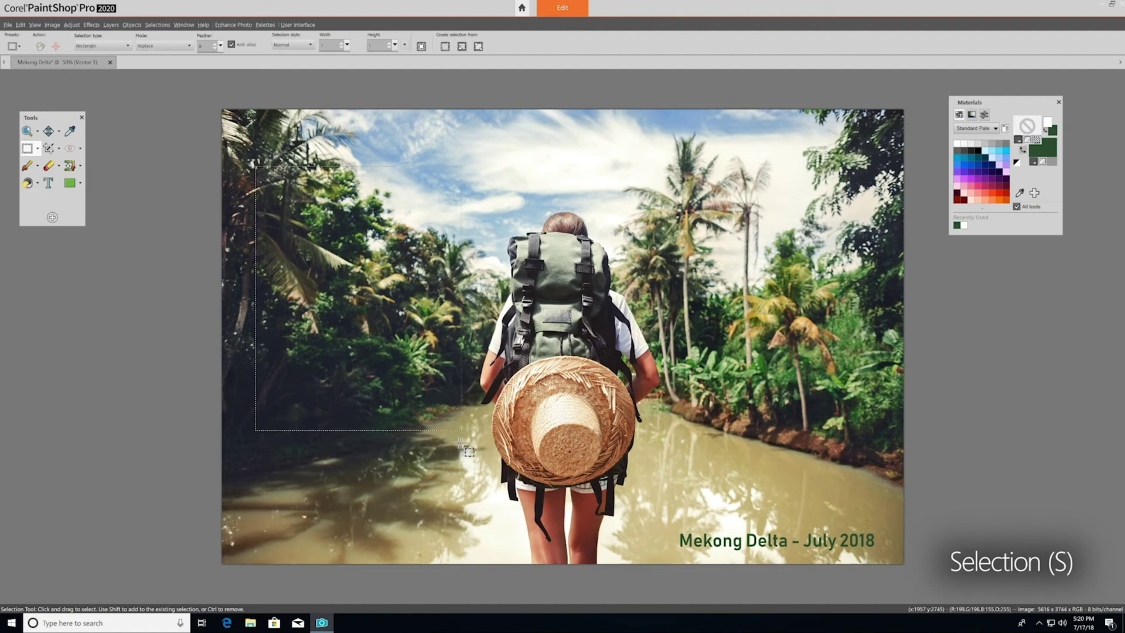
left_click(126, 45)
left_click(117, 88)
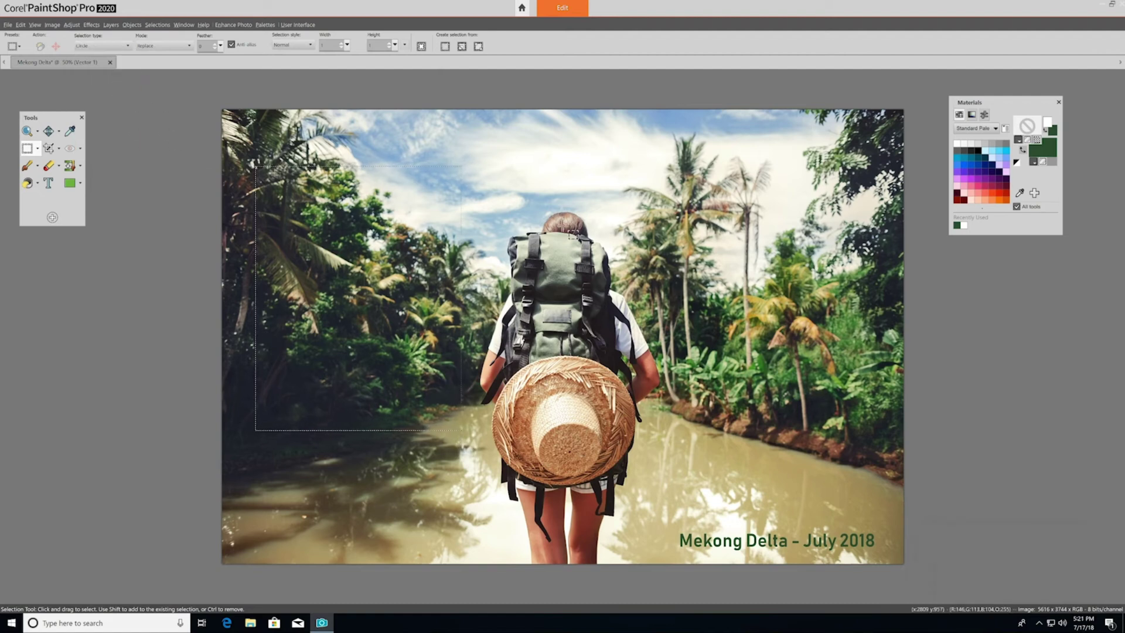
left_click(655, 280)
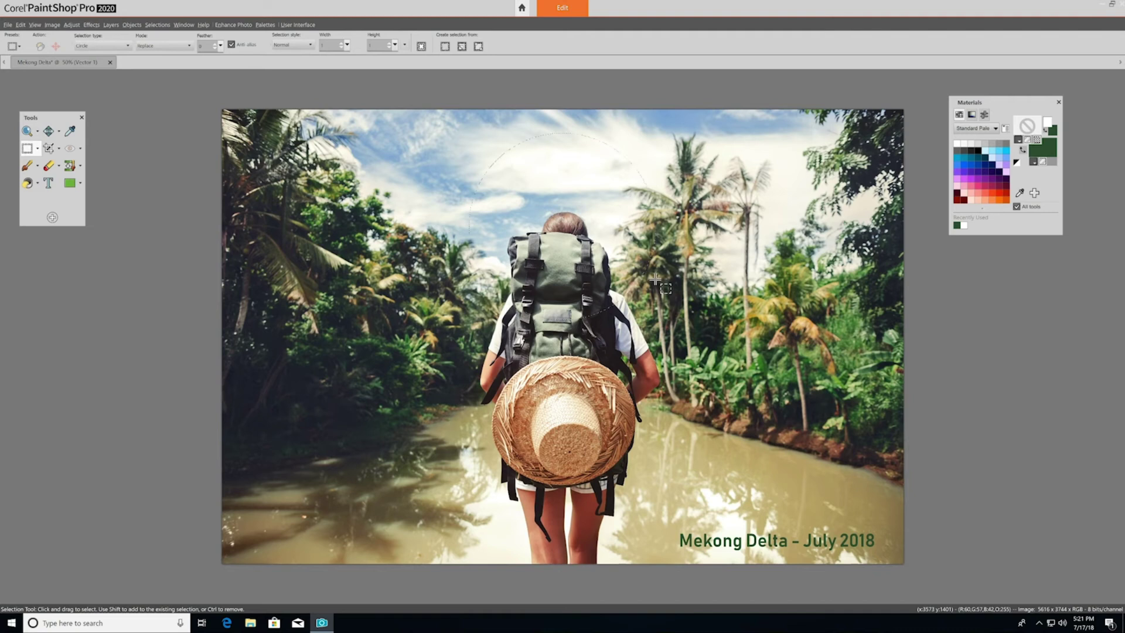
Erase part of the sky inside the circular selection with the Eraser tool, undo the erasing and clear the selection.
left_click(59, 167)
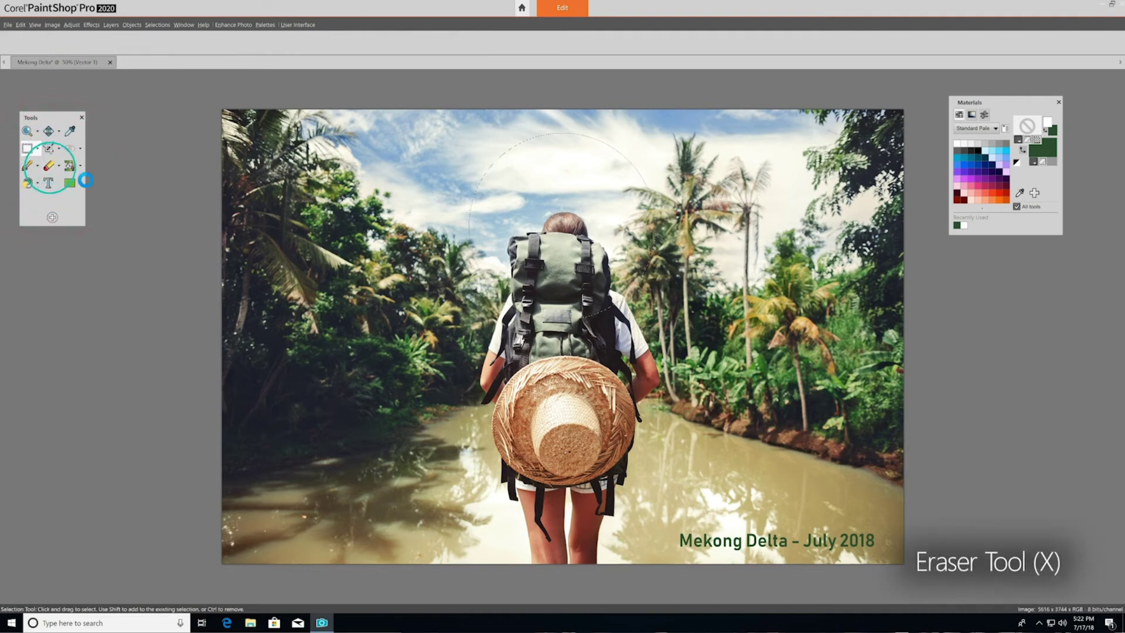
mouse_move(487, 243)
left_mouse_down()
mouse_move(477, 206)
mouse_move(510, 293)
mouse_move(480, 173)
mouse_move(580, 140)
mouse_move(471, 180)
mouse_move(638, 189)
left_mouse_up()
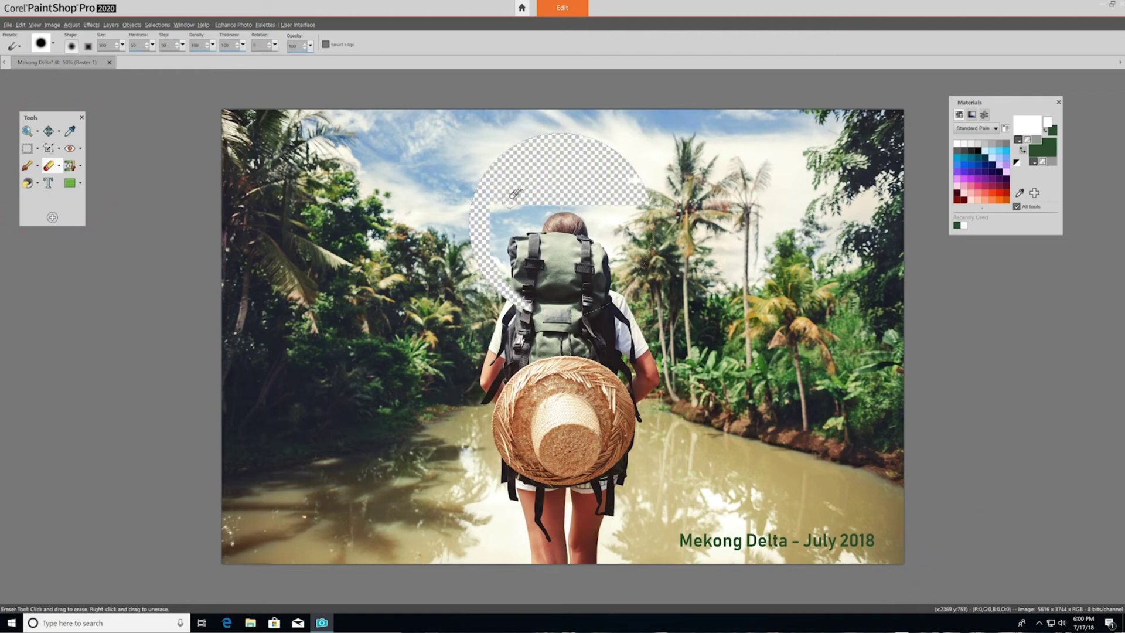
key("ctrl+z")
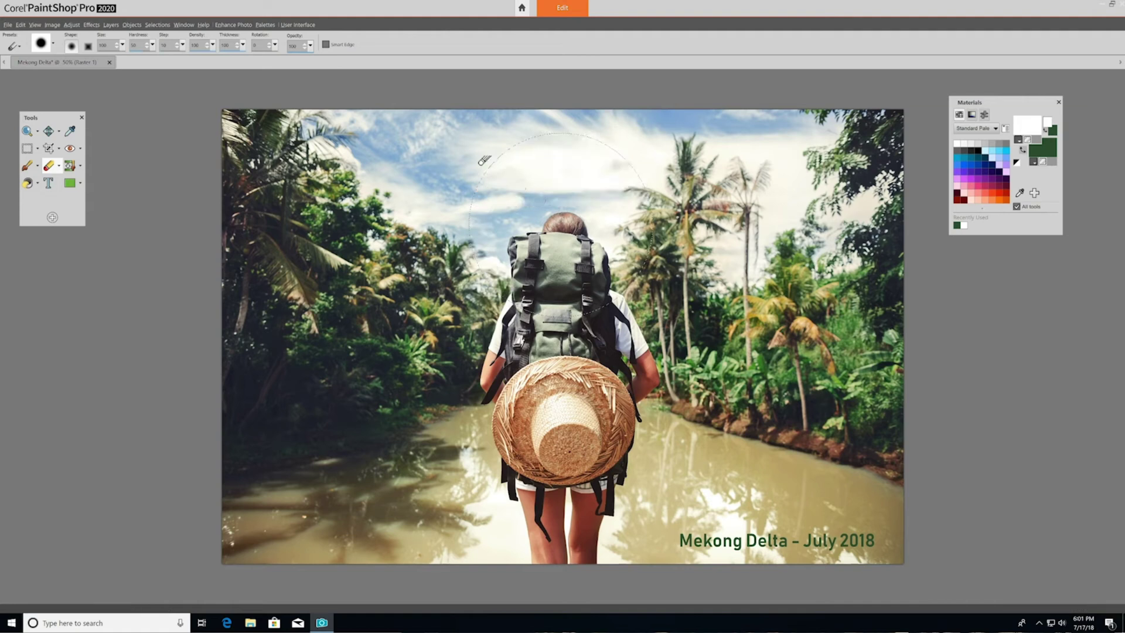
left_click(163, 26)
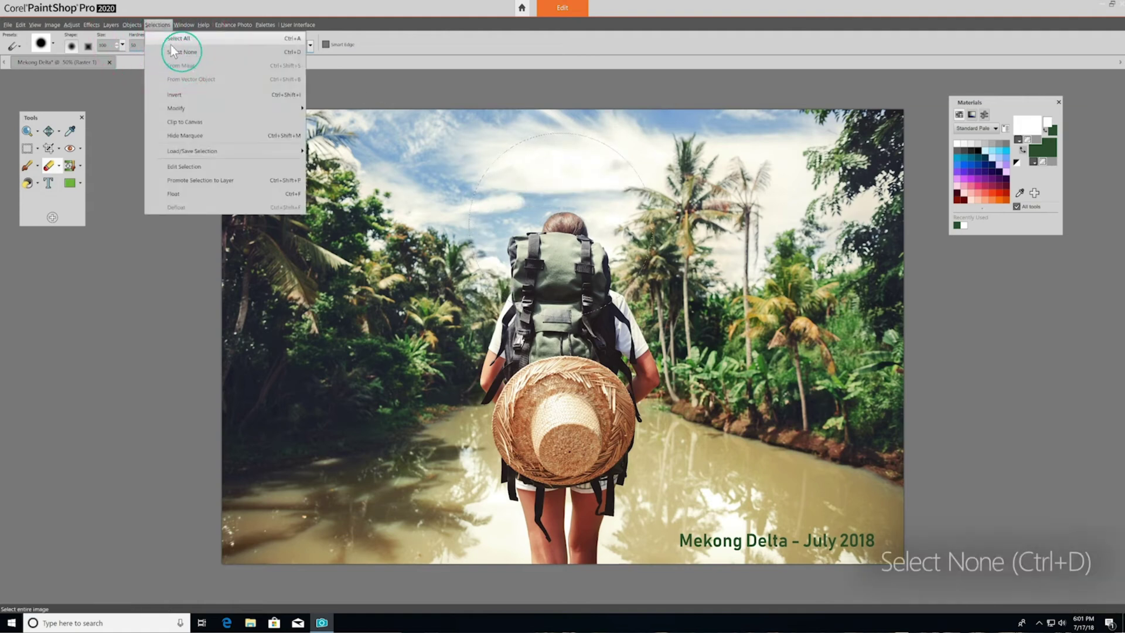
left_click(160, 50)
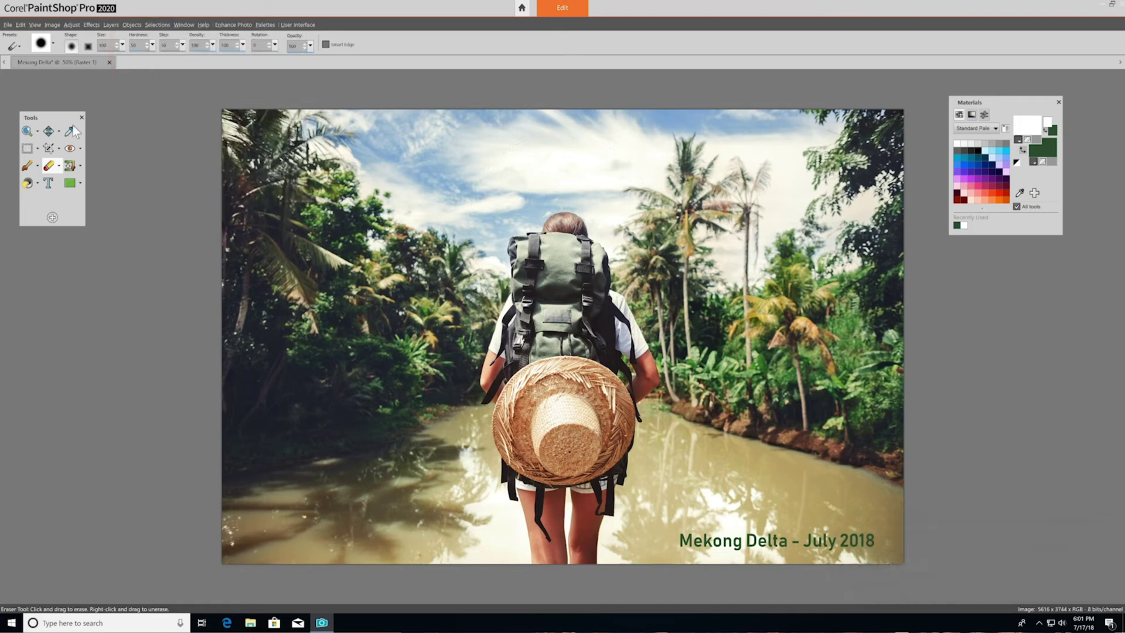
Try the Magic Wand and select the backpacker on the Mekong Delta photo with the Smart Selection Brush.
left_click(38, 149)
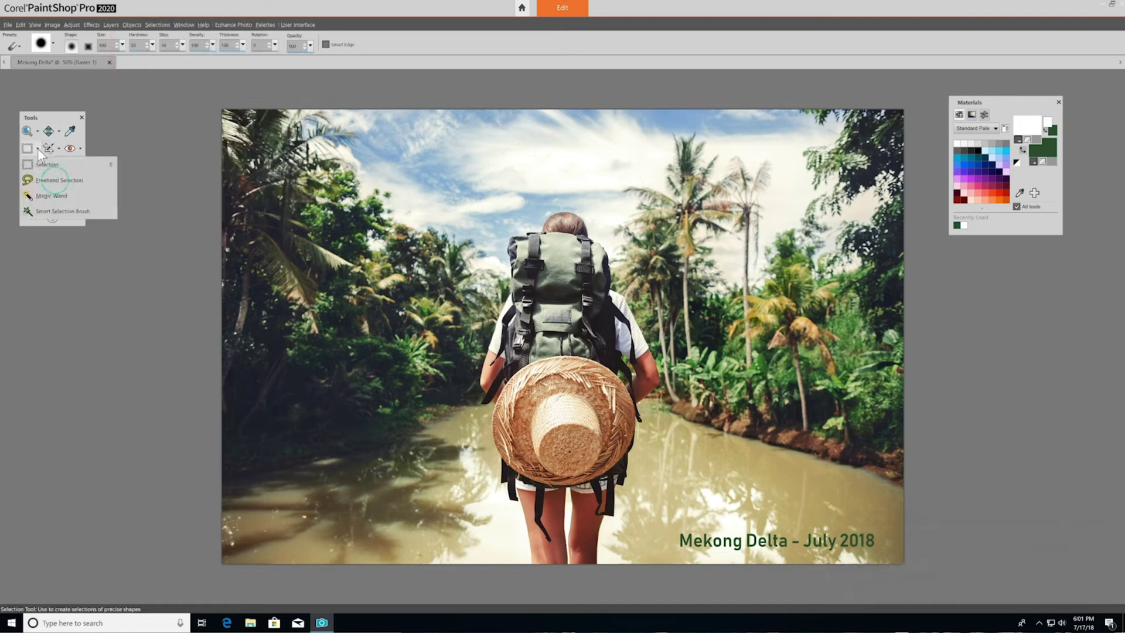
left_click(82, 195)
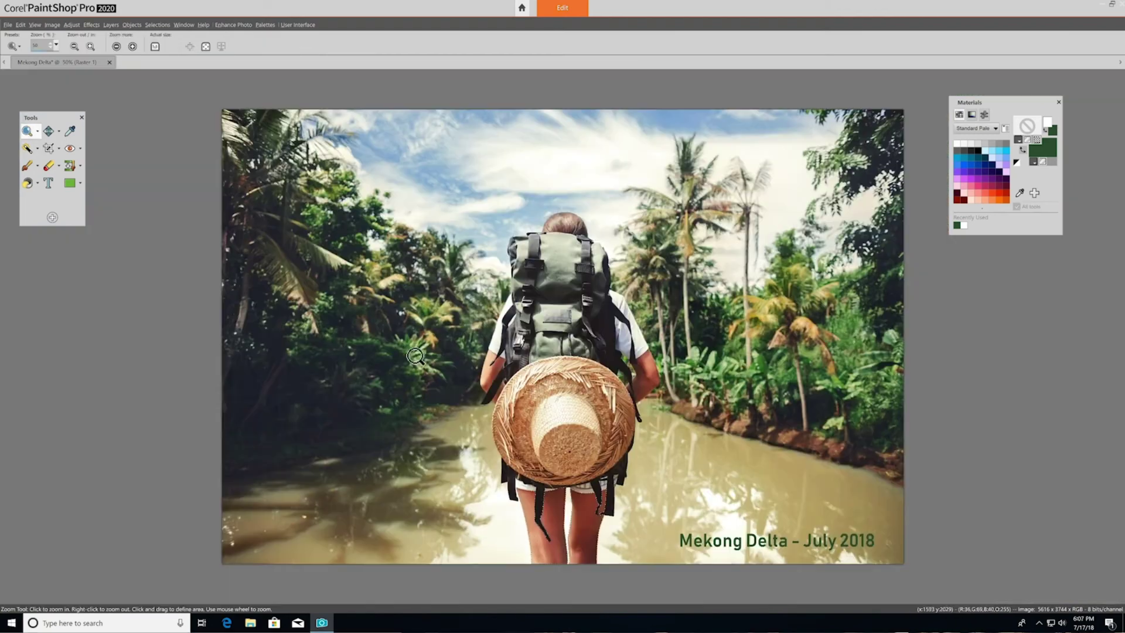
left_click(38, 149)
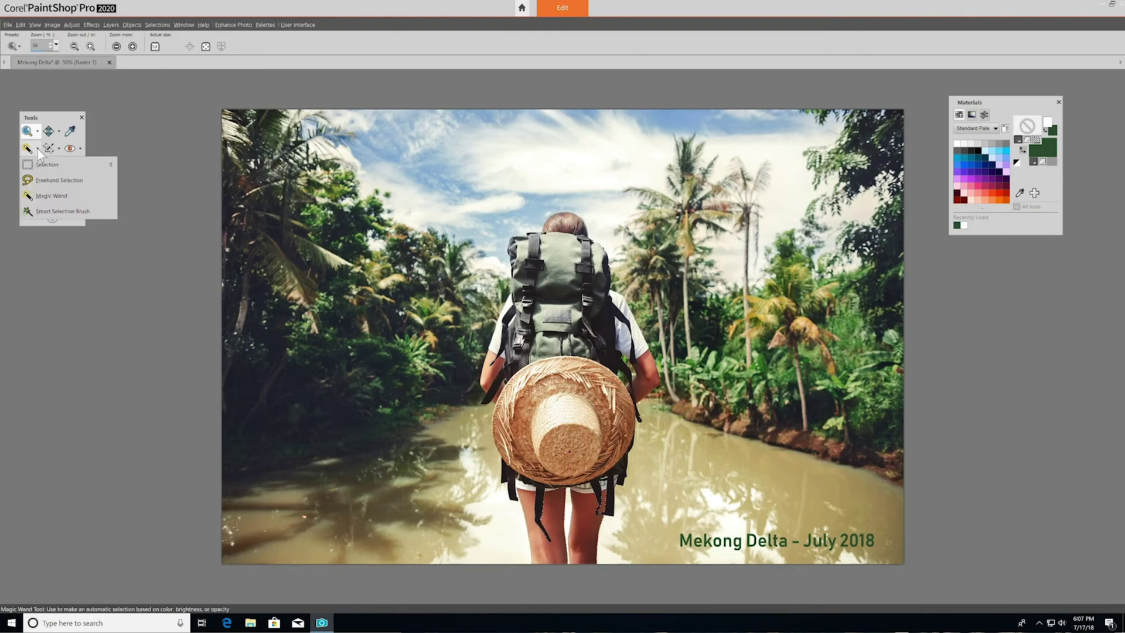
left_click(88, 211)
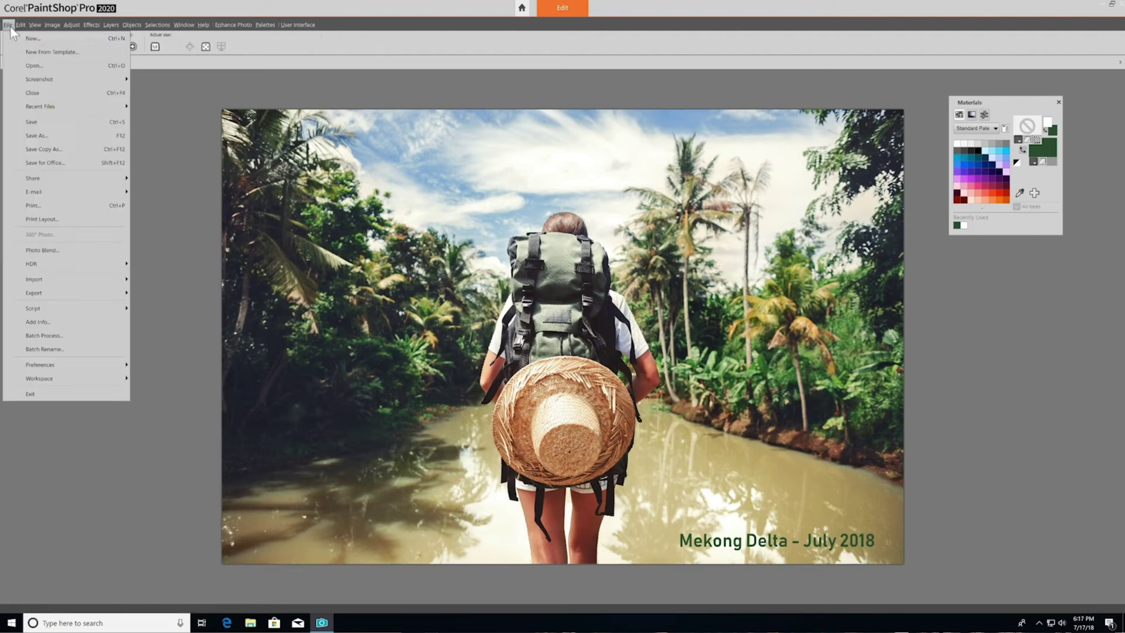
Open the Beach photo and copy the selected backpacker from the Mekong Delta photo.
left_click(41, 51)
left_click(527, 192)
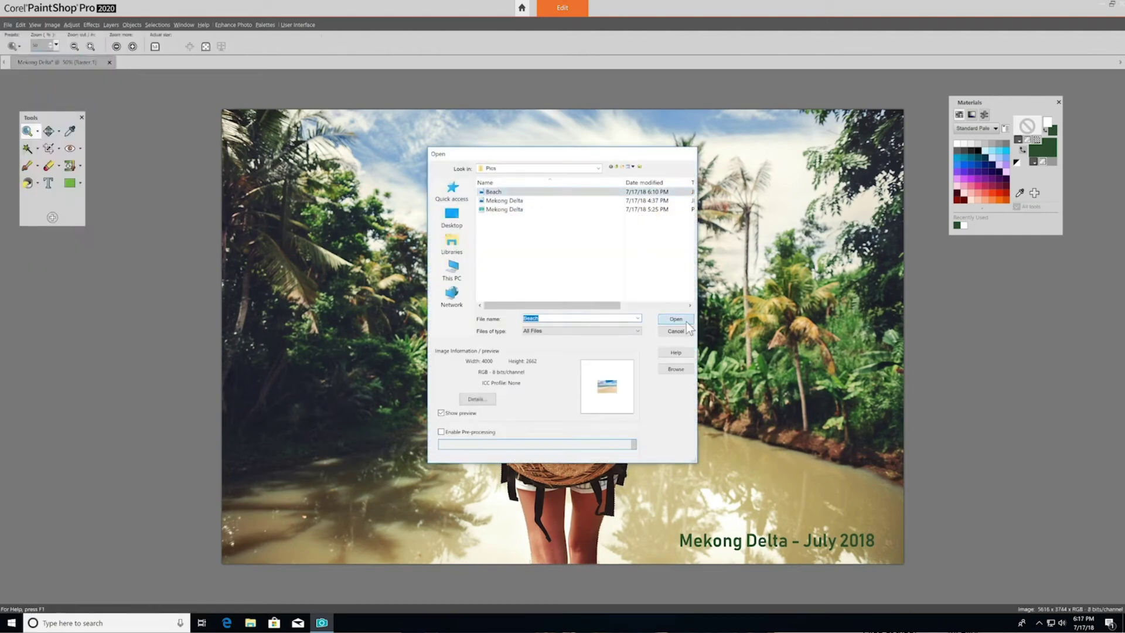
left_click(672, 321)
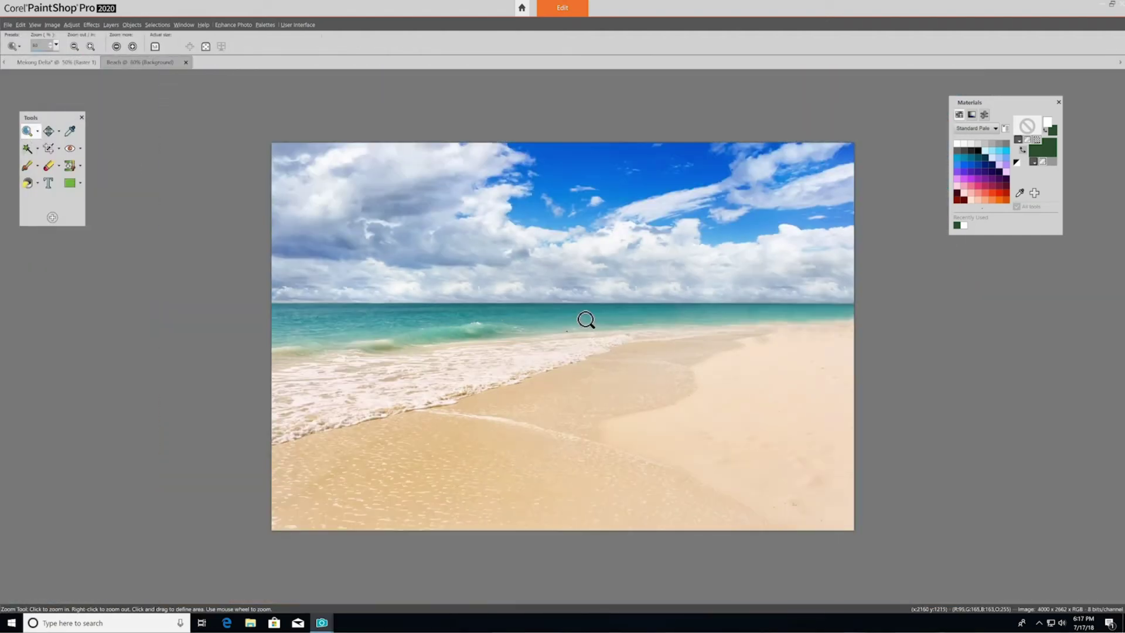
left_click(62, 63)
left_click(20, 25)
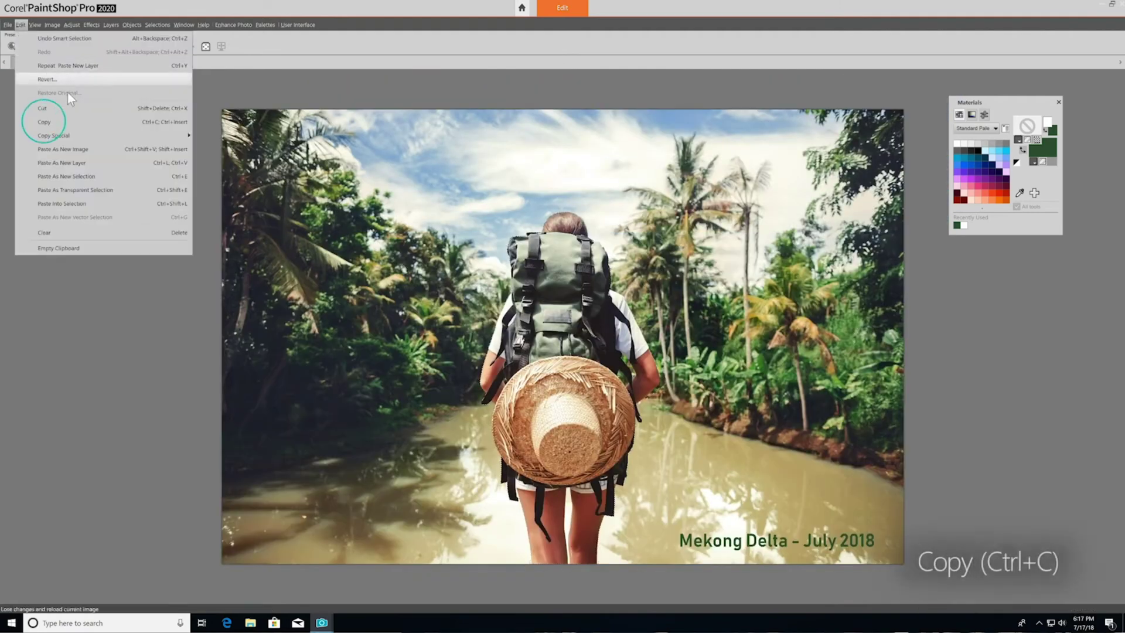
left_click(44, 122)
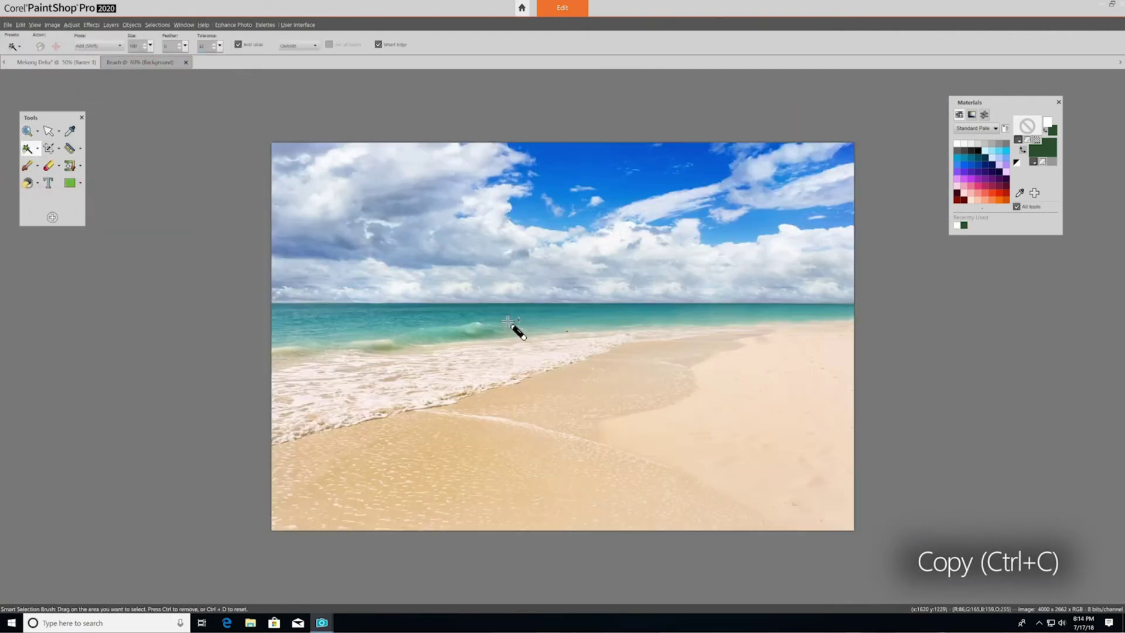
Paste the backpacker onto the Beach photo as a new layer and scale it down proportionally with the Pick tool.
left_click(21, 24)
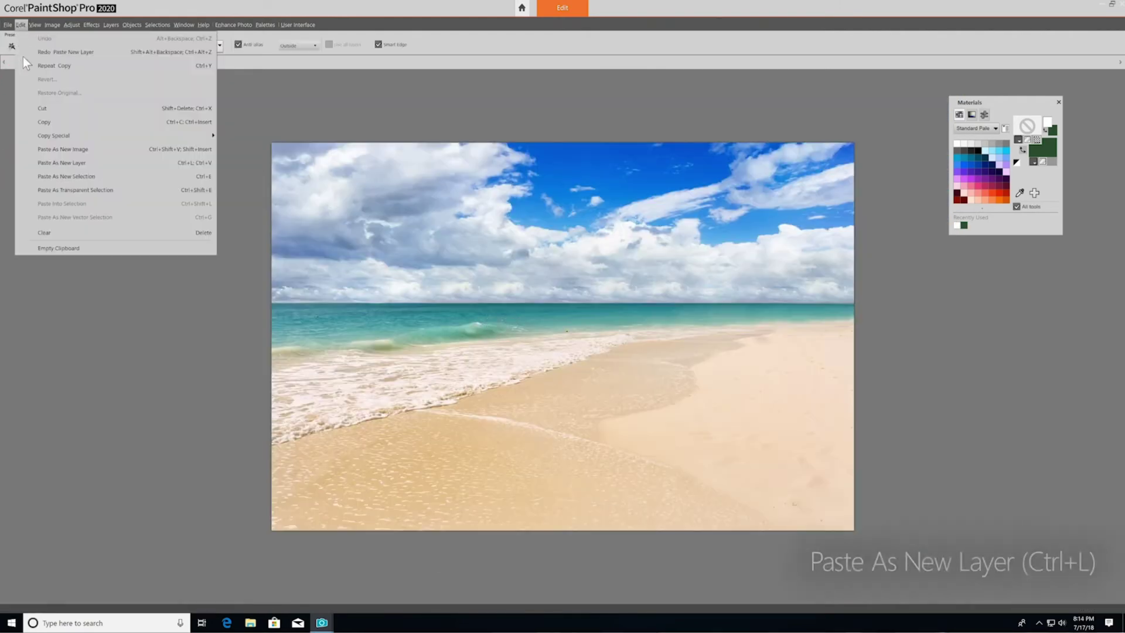
left_click(121, 163)
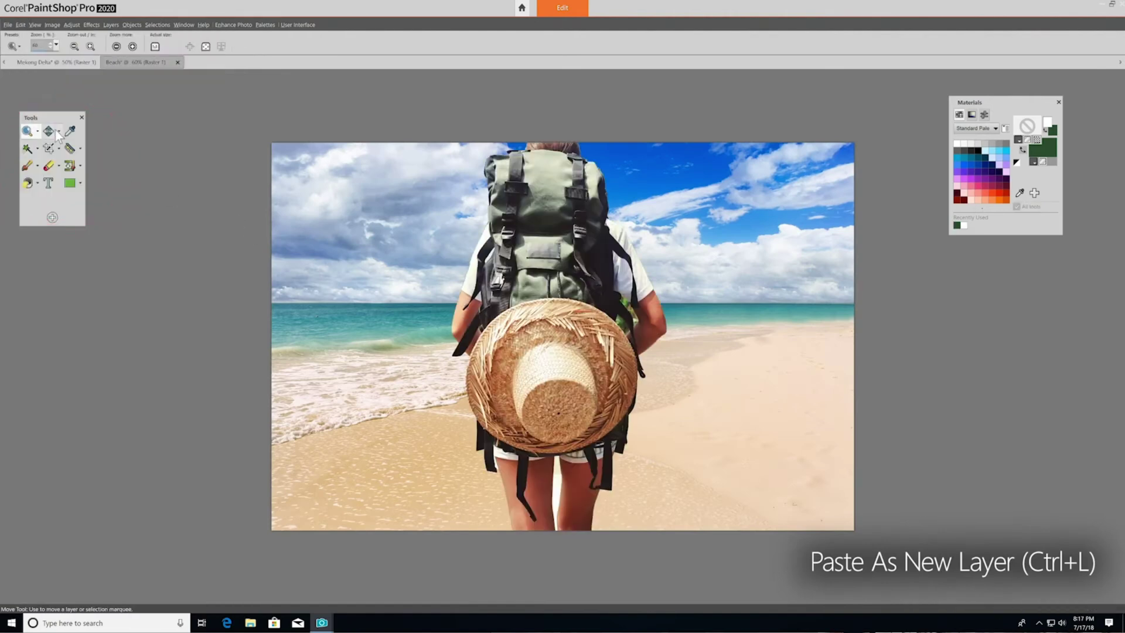
left_click(48, 132)
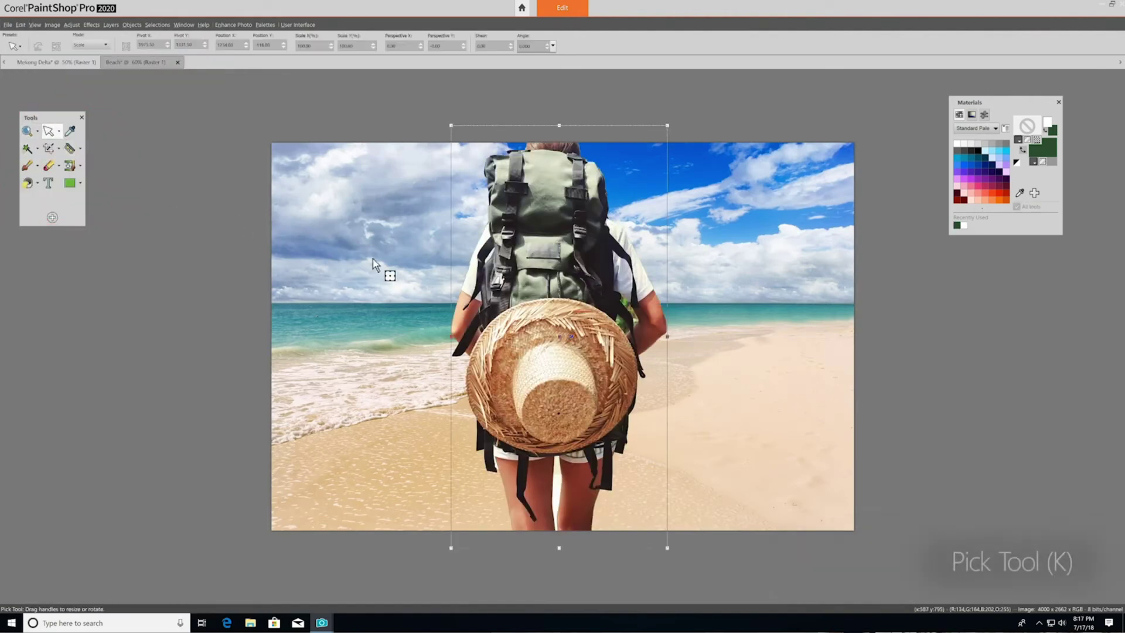
left_click_drag(450, 125, 571, 269)
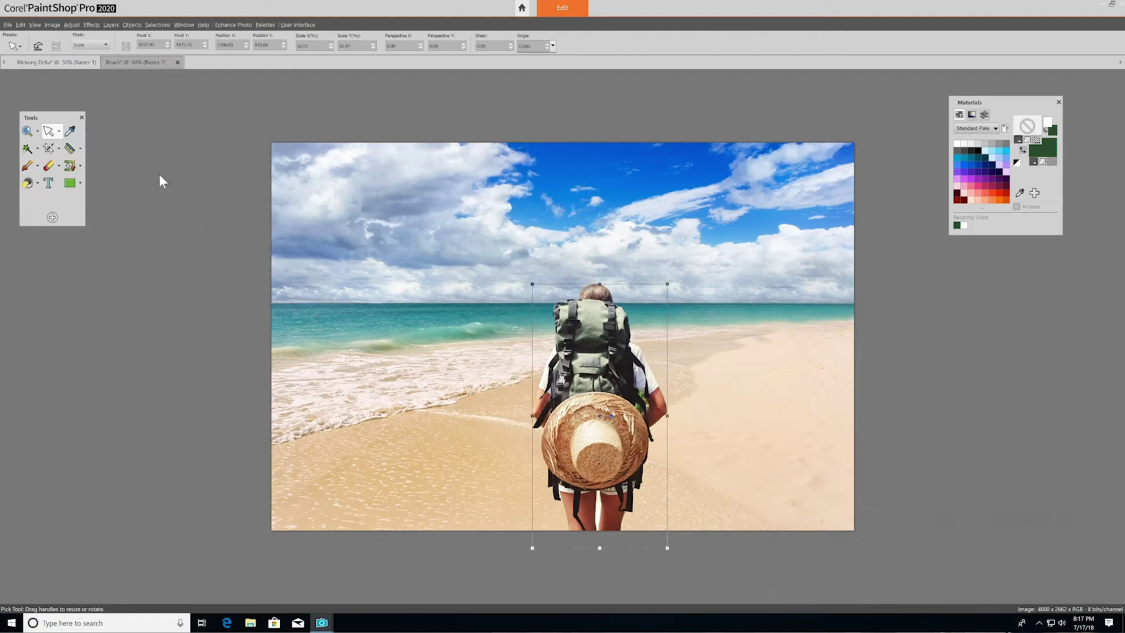
Narrow the Crop tool's area on the Beach photo from both sides and move it down to frame the backpacker.
left_click(49, 148)
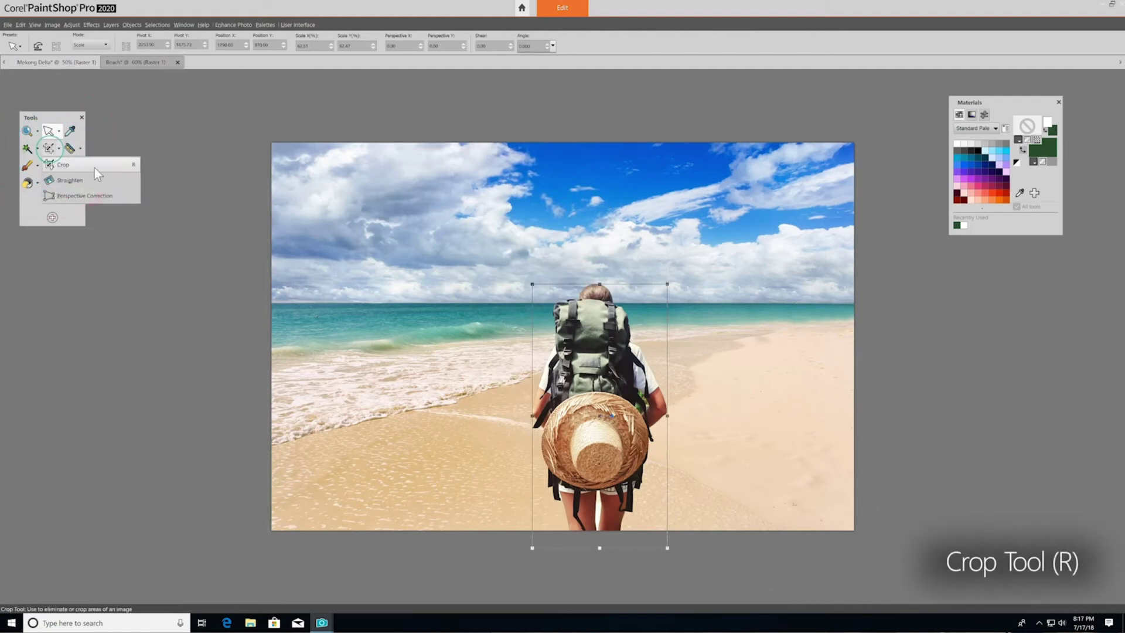
left_click(94, 168)
left_click_drag(275, 338, 383, 340)
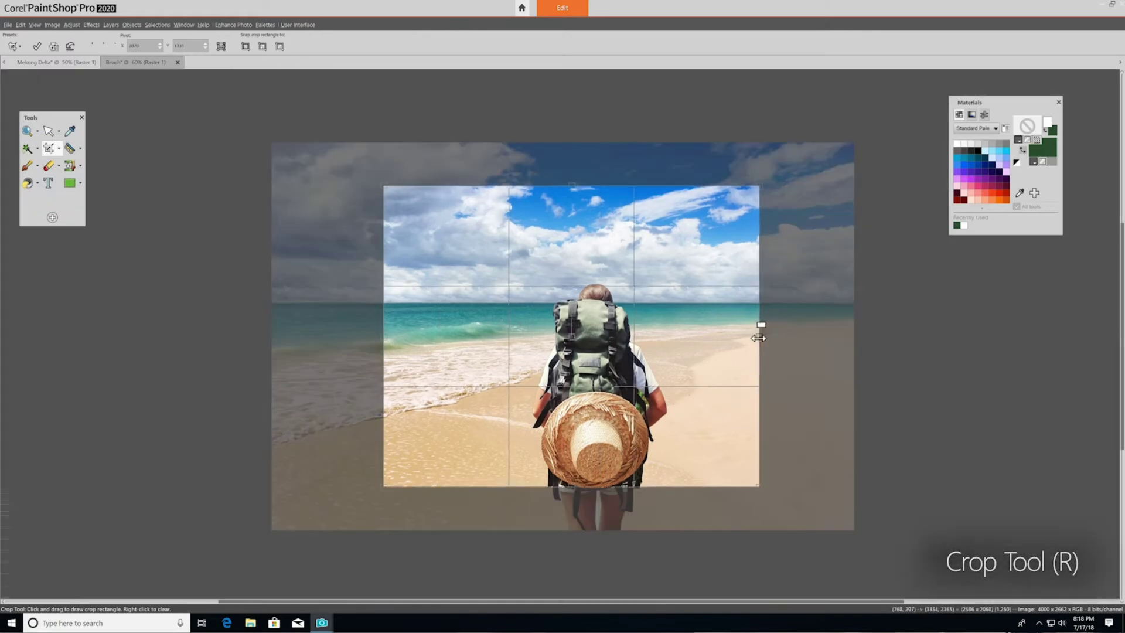
left_click_drag(760, 336, 709, 340)
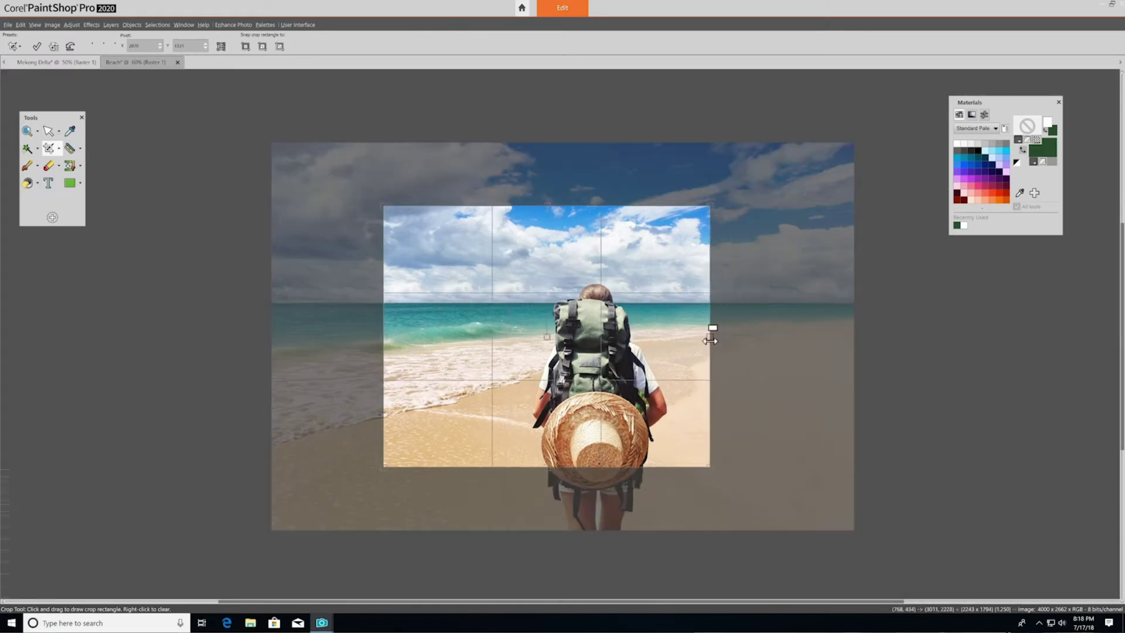
left_click_drag(562, 262, 550, 313)
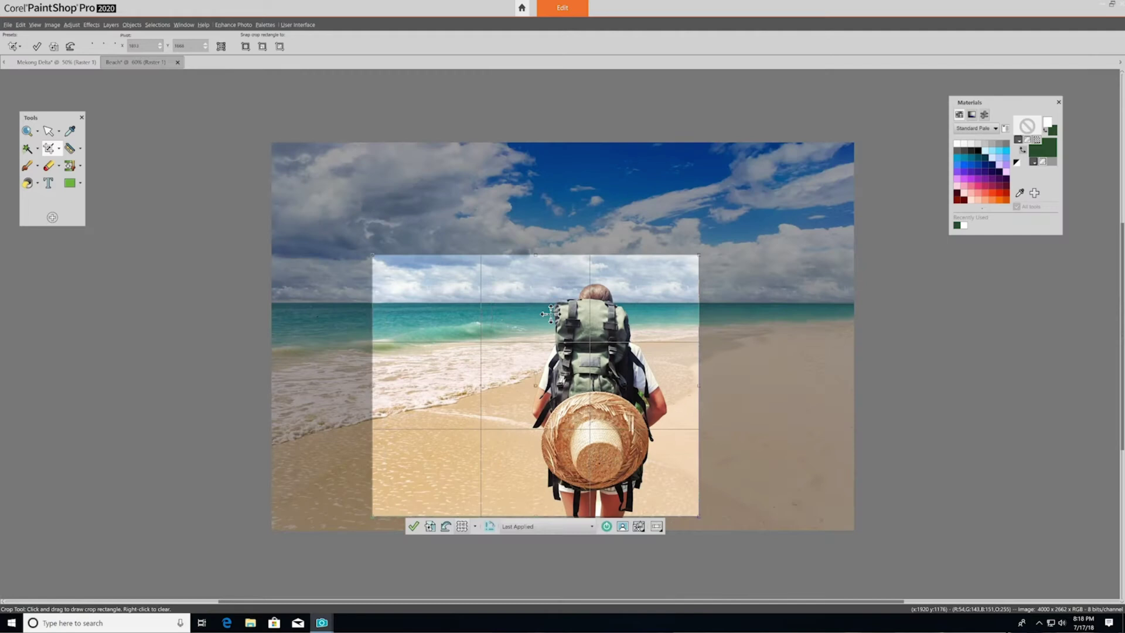
Apply the 4 x 5 (8 x 10) crop preset, reposition the area to cut off the beach's right side, and crop the photo.
left_click(518, 526)
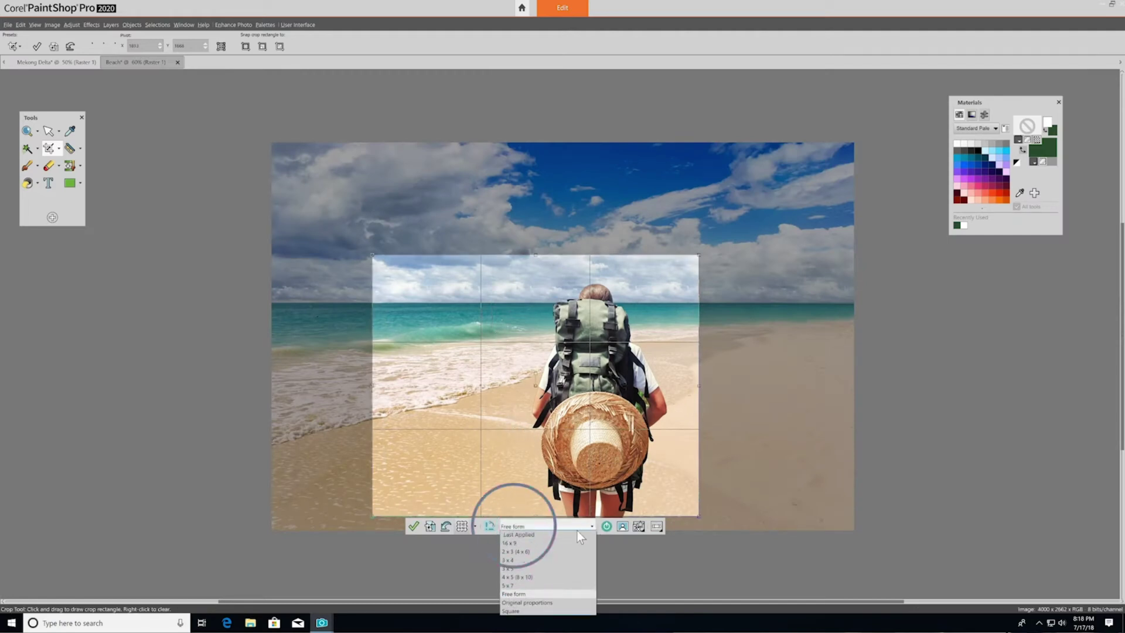
left_click(582, 577)
left_click_drag(510, 367, 492, 367)
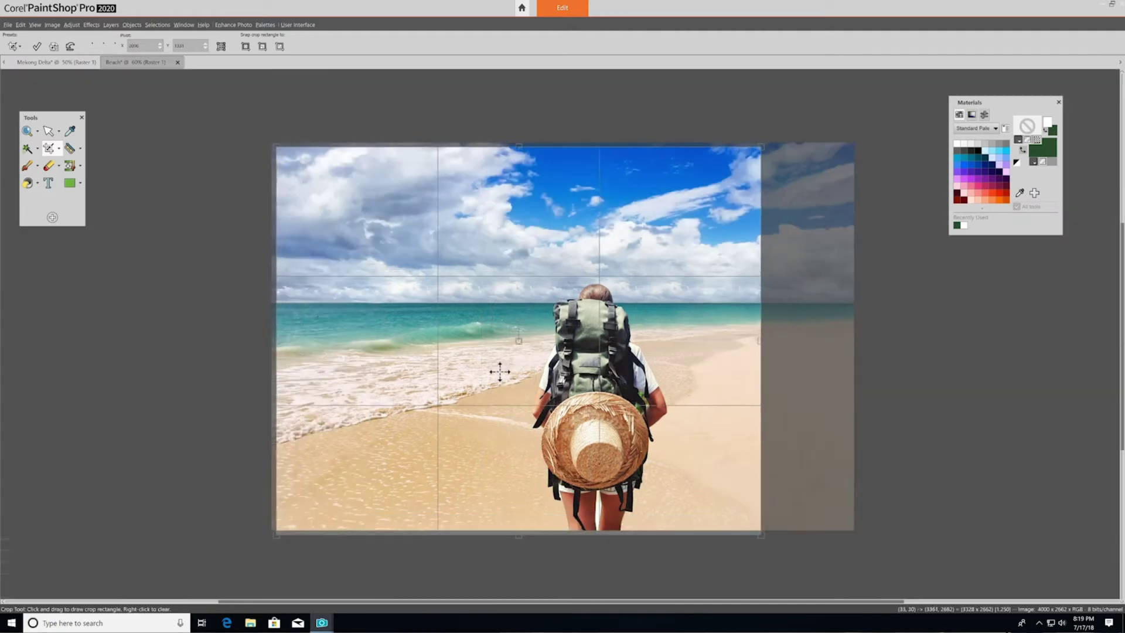
key("Return")
left_click(59, 148)
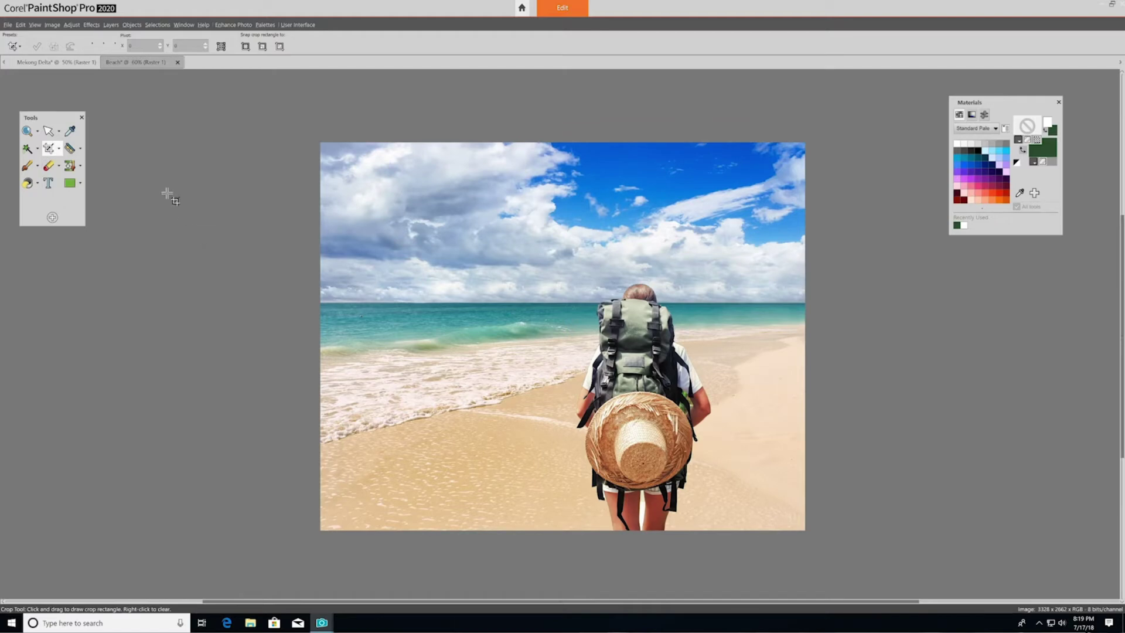
Open the red-haired woman's portrait, the first image in the Pics folder.
left_click(8, 25)
left_click(57, 65)
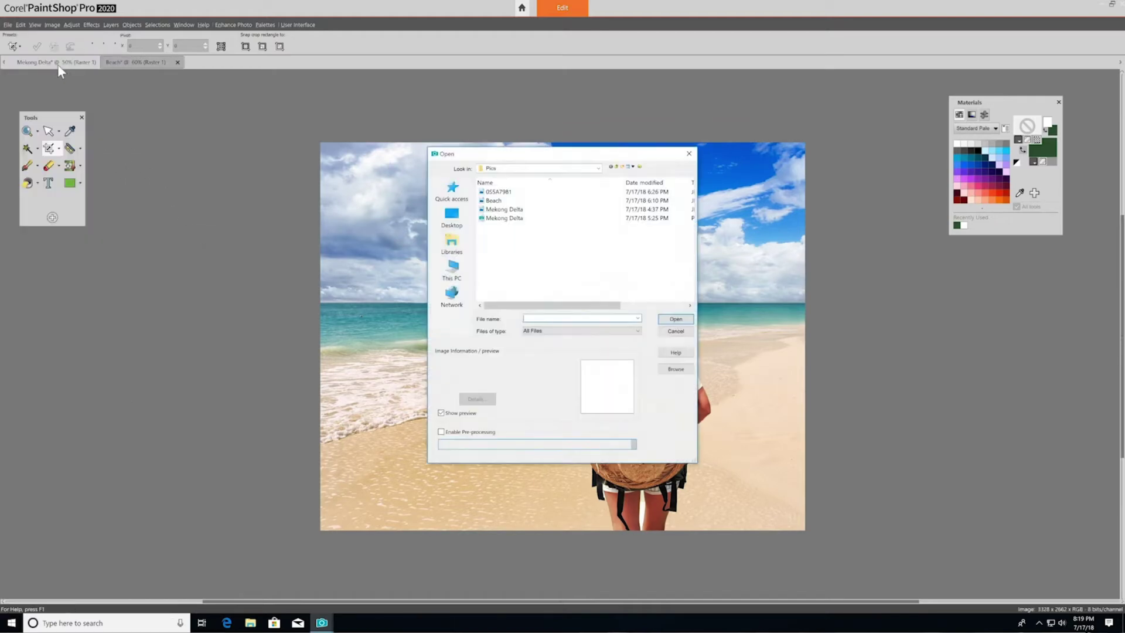
left_click(509, 192)
left_click(676, 319)
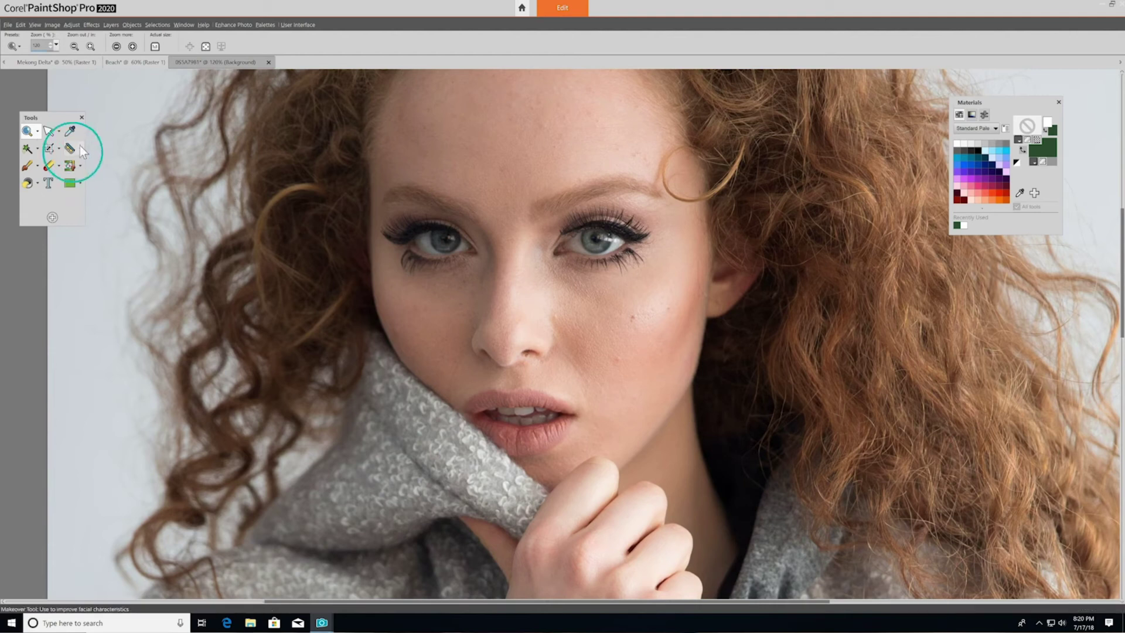
Switch from the Red Eye tool to the Makeover tool and remove the woman's facial blemishes with the Blemish Fixer.
left_click(79, 147)
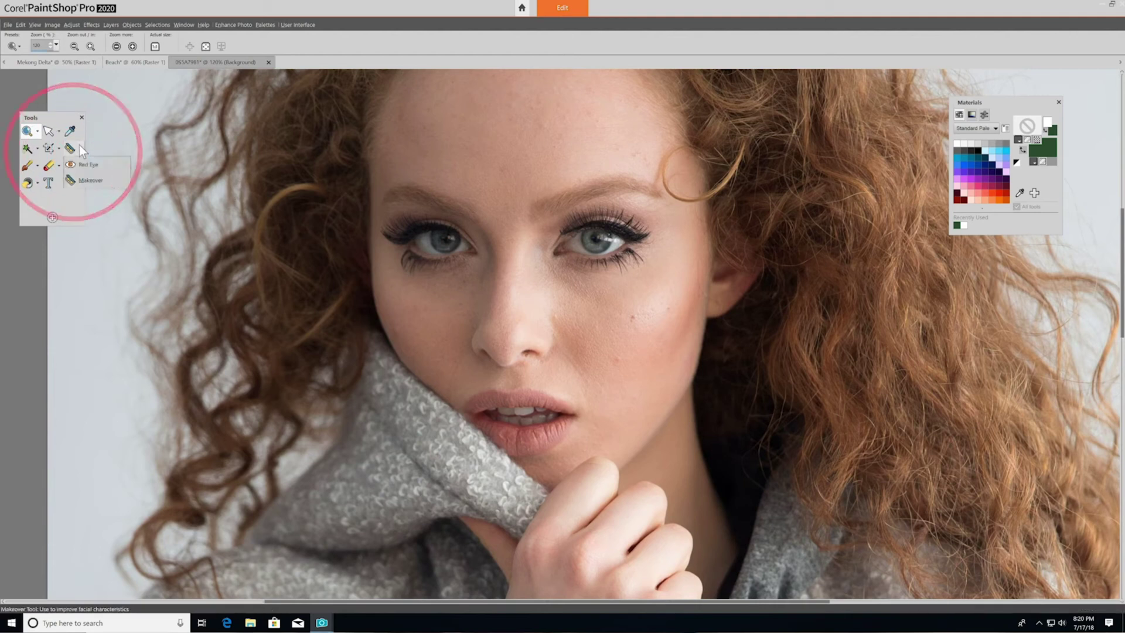
left_click(87, 165)
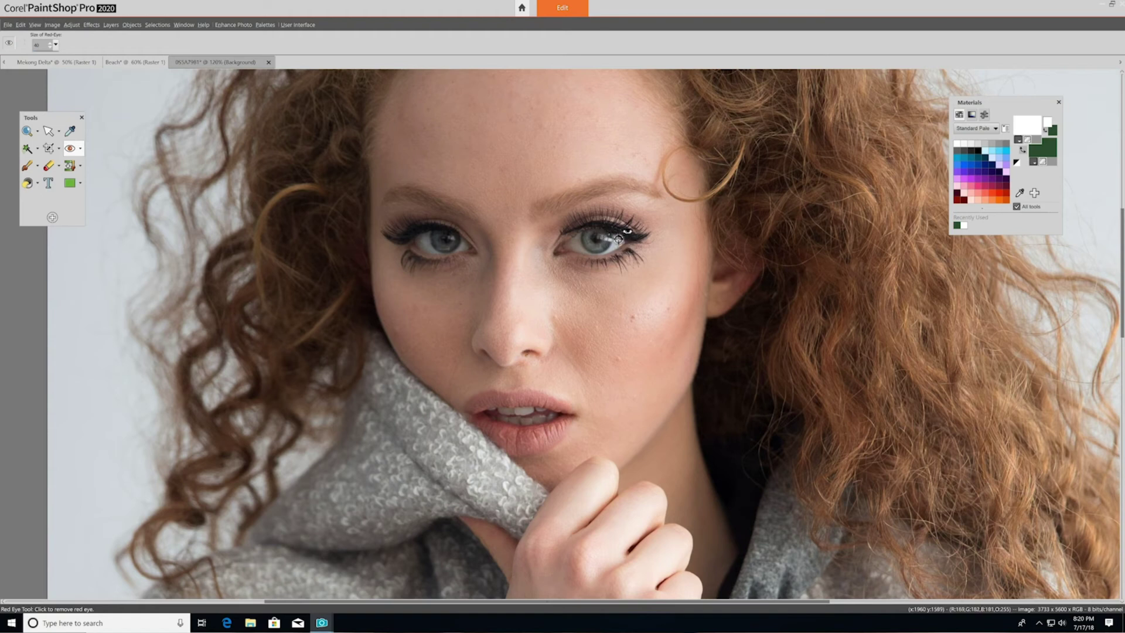
left_click(80, 148)
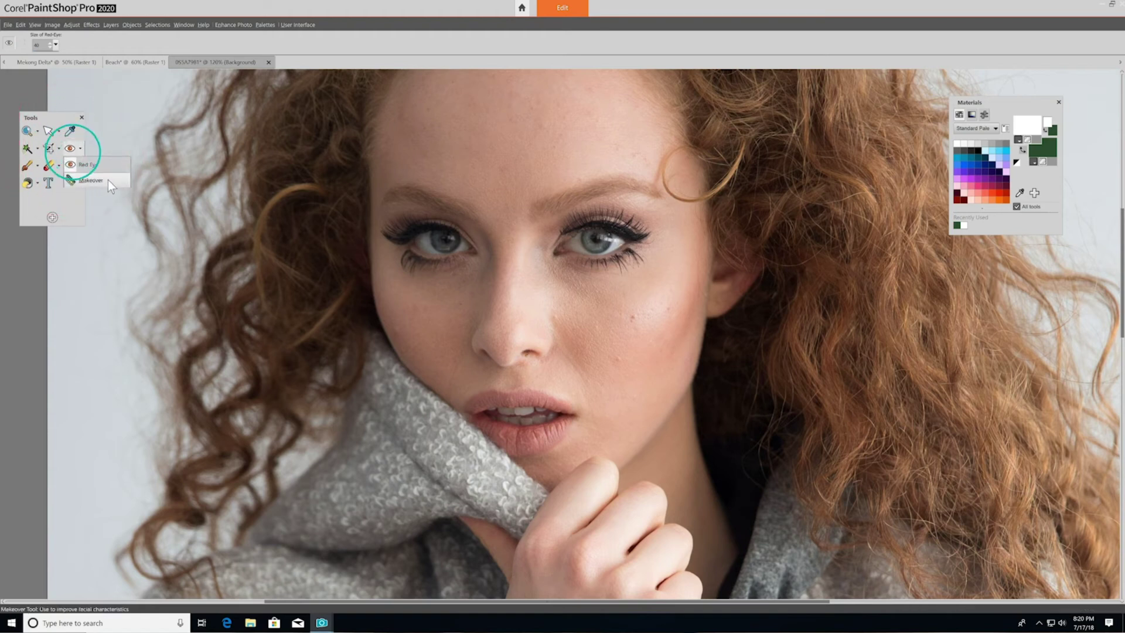
left_click(108, 180)
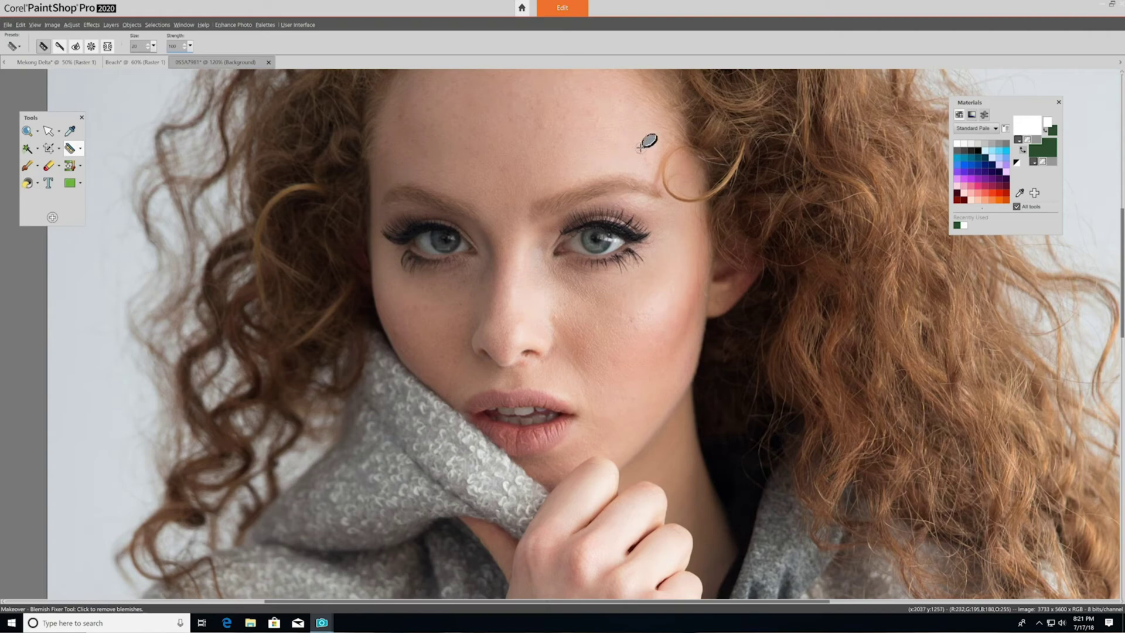
Whiten the woman's teeth with the Makeover tool's Toothbrush mode.
key("z")
left_click(524, 434)
left_click(527, 449)
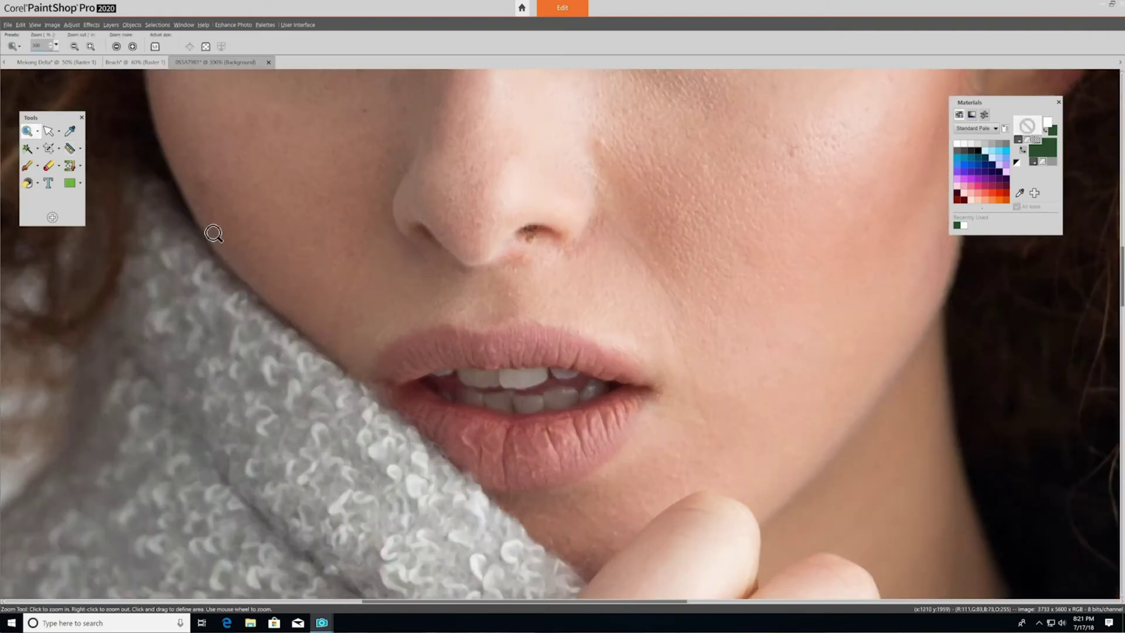
left_click(70, 149)
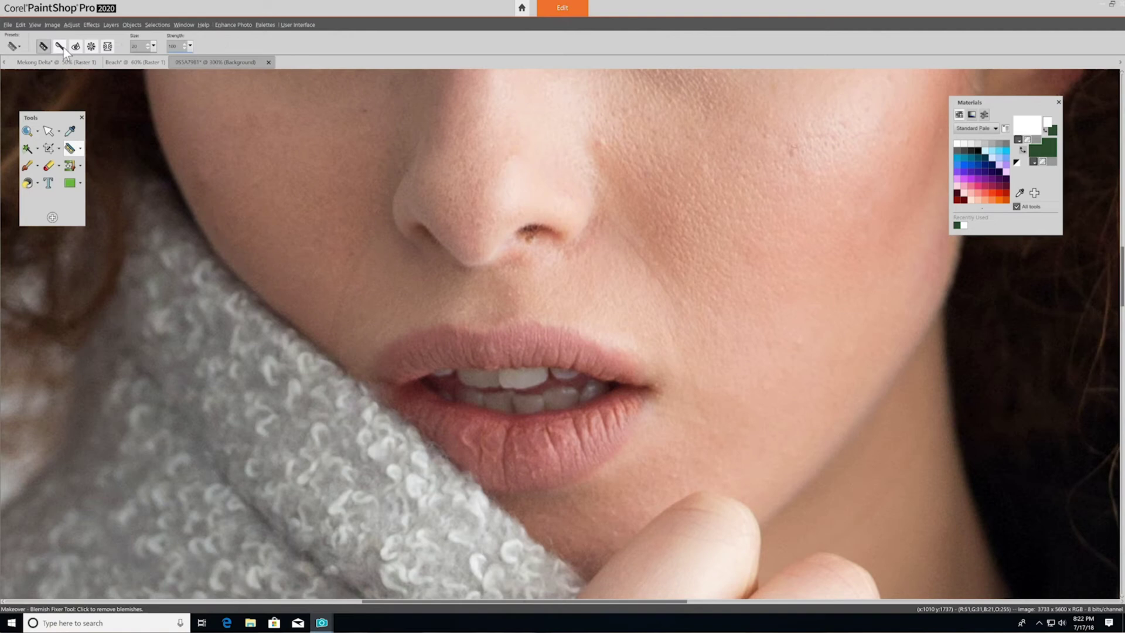
left_click(490, 377)
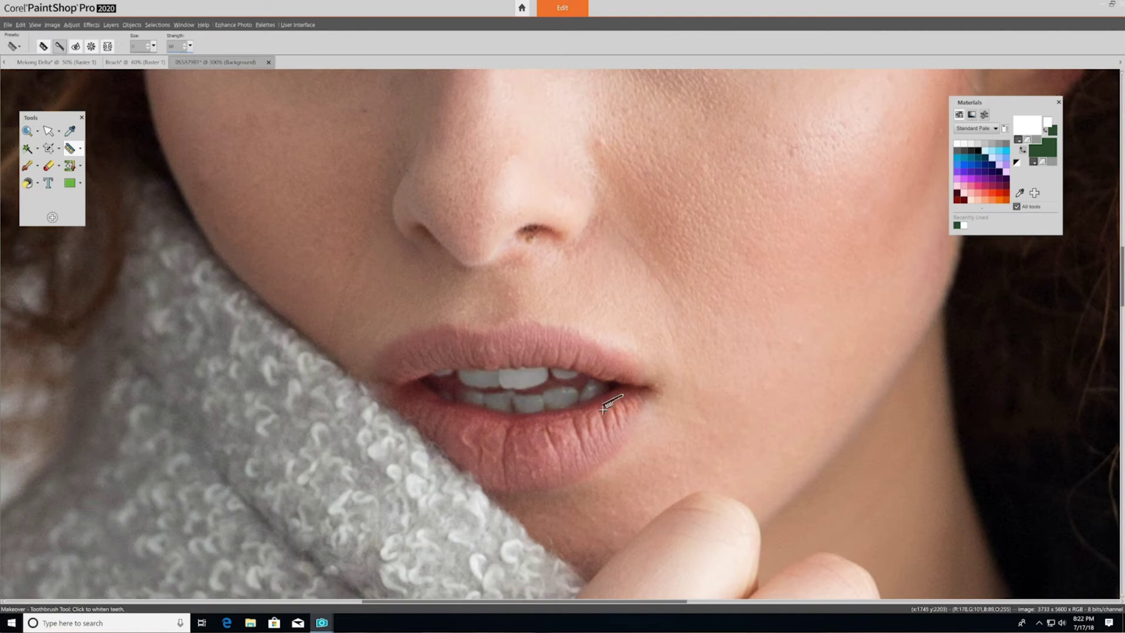
Paint thin brown strands into the hair above the woman's forehead with the Paint Brush.
key("a")
key("ctrl+w")
key("b")
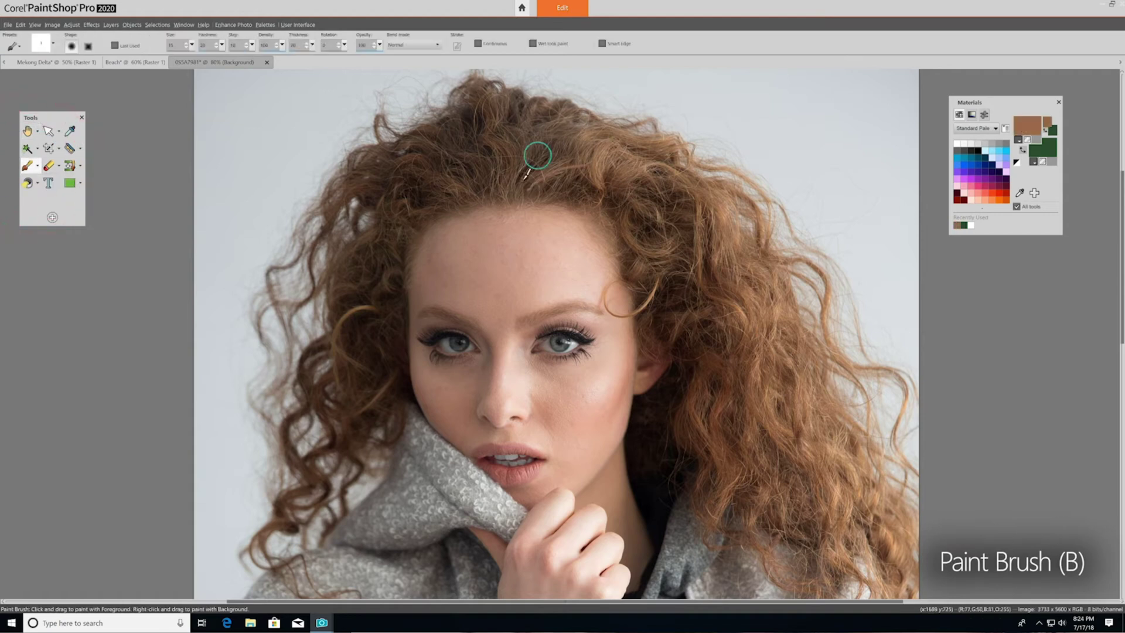
left_click(526, 176)
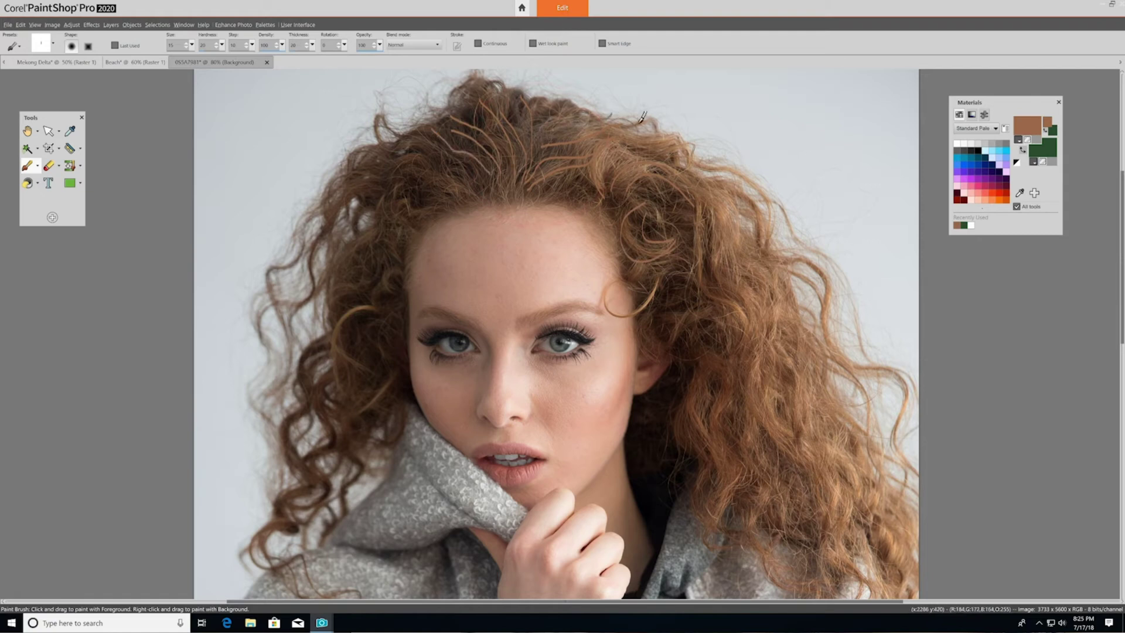
Try the Airbrush with the brown foreground color on the hair above the forehead.
left_click(37, 167)
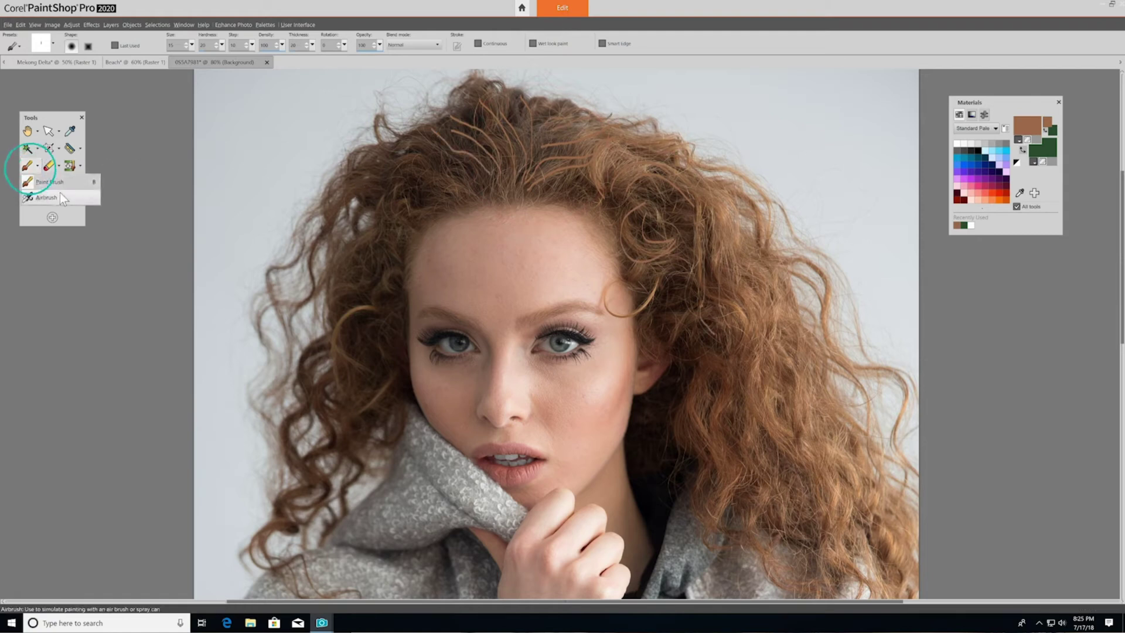
left_click(47, 198)
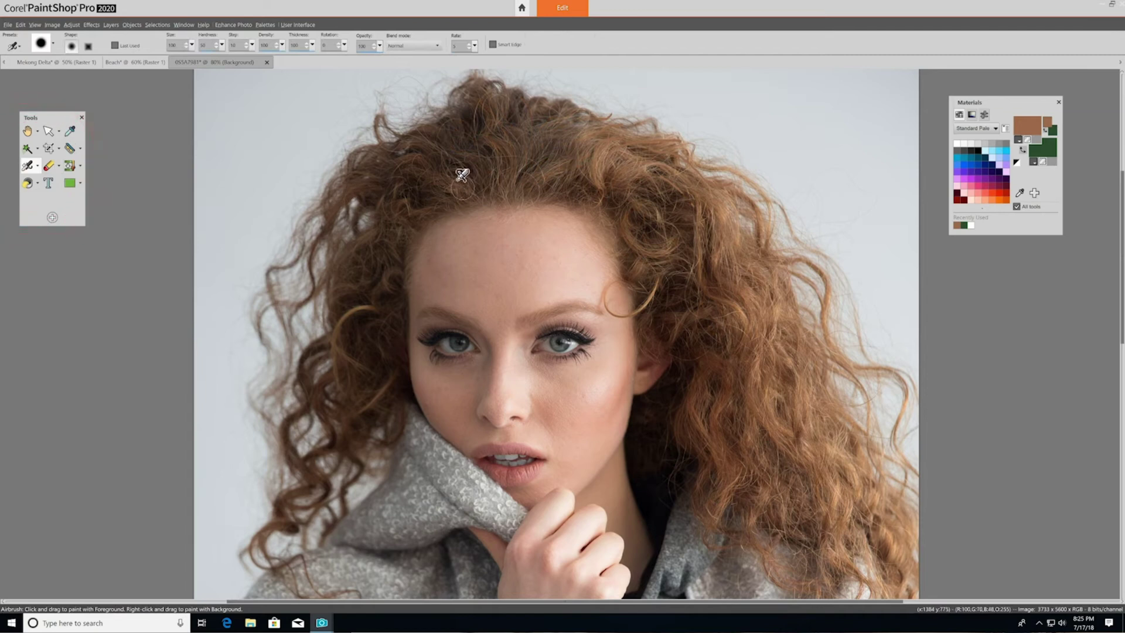
left_click_drag(462, 174, 459, 176)
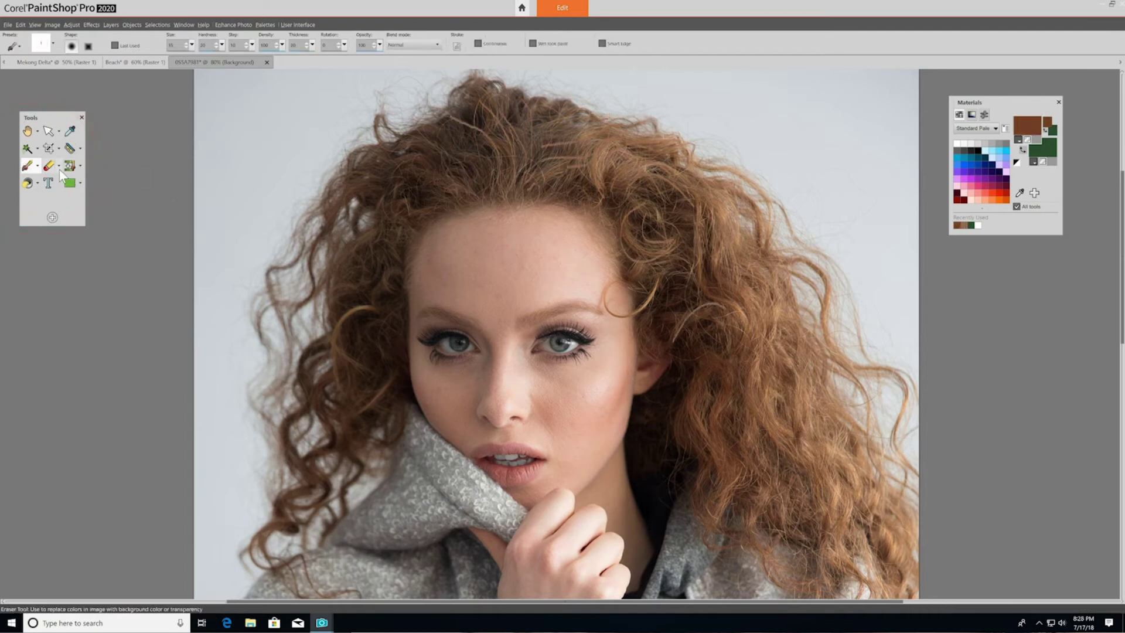
Clone the woman's eye onto the back of her hand with the Clone tool.
left_click(58, 167)
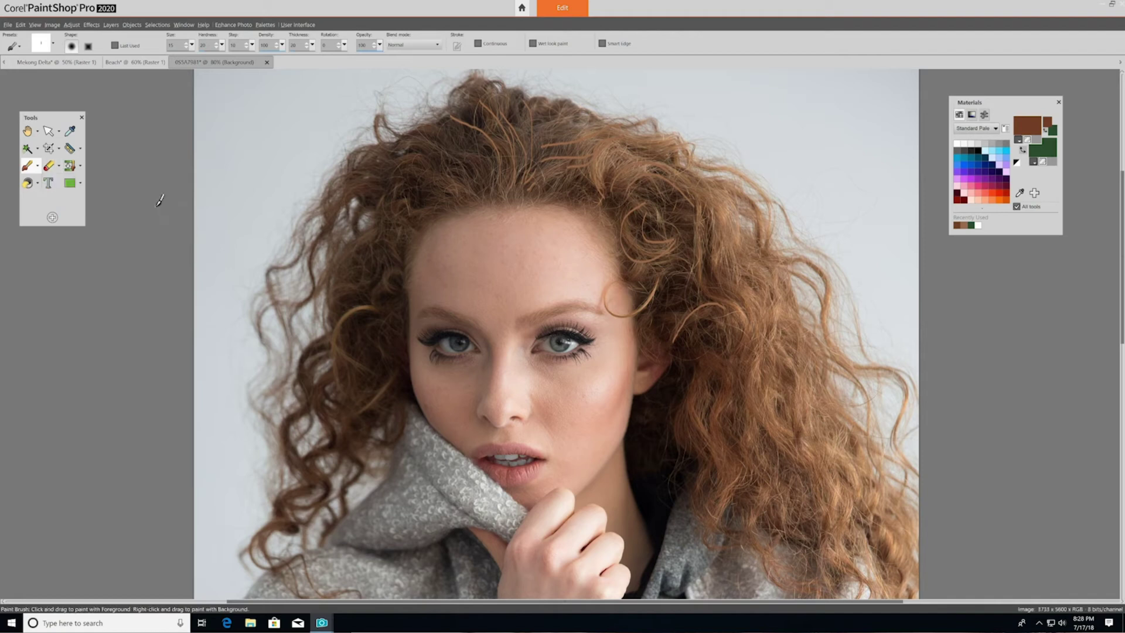
left_click(80, 165)
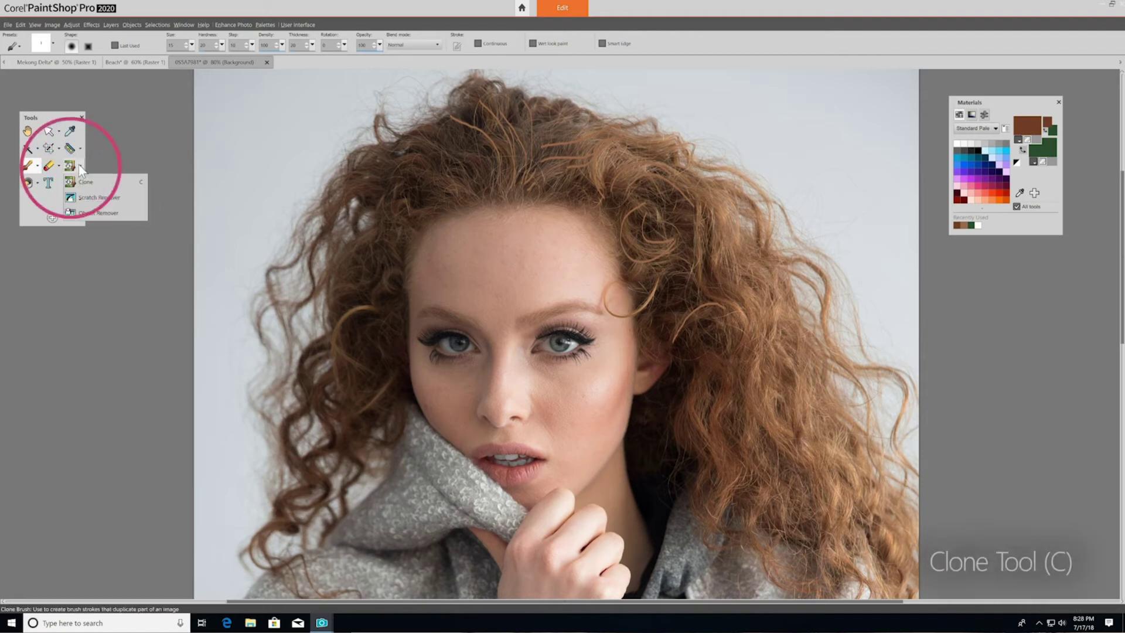
left_click(126, 181)
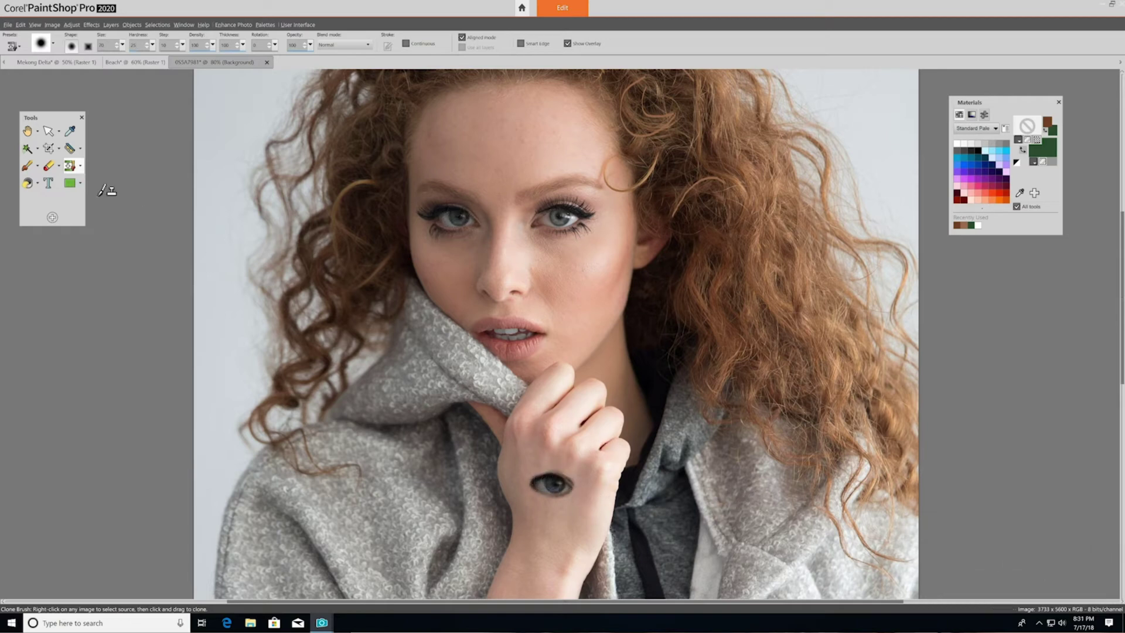
left_click(80, 166)
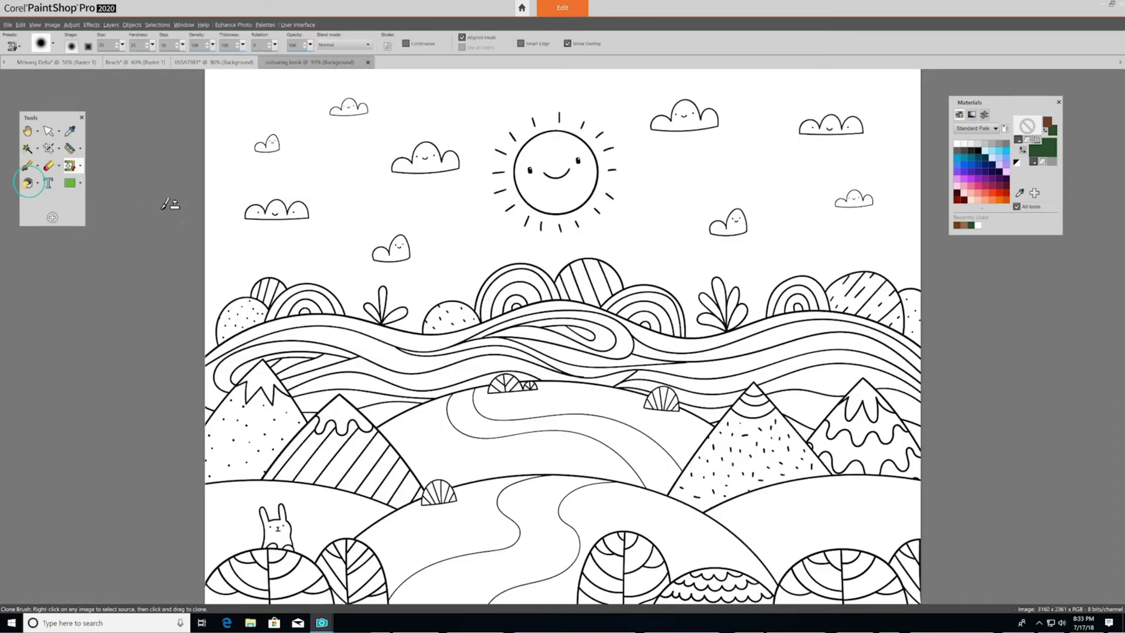
Fill both sections of the winding path in the coloring book drawing with brown using Flood Fill.
left_click(36, 183)
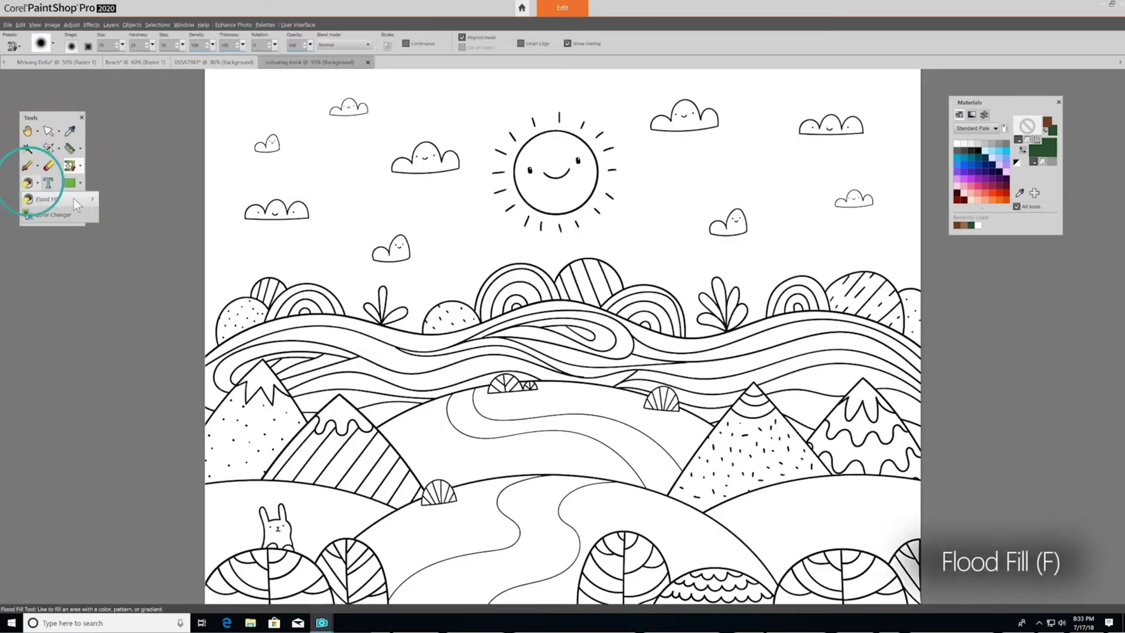
left_click(73, 198)
left_click(556, 428)
left_click(527, 527)
Change the foreground color to bright green and flood fill the hills around the path and in the foreground.
left_click(1047, 124)
left_click(616, 454)
left_click(568, 398)
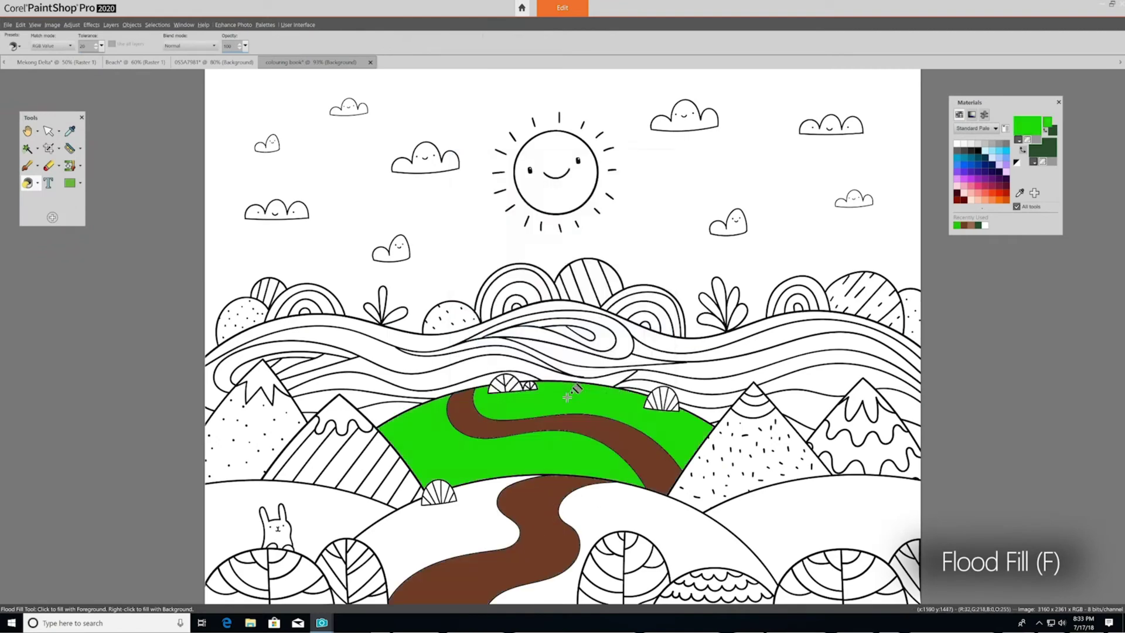
left_click(352, 515)
left_click(633, 509)
left_click(797, 498)
Flood fill the sky with light blue and recolor it yellow-orange with the Color Changer.
left_click(1047, 124)
left_click(615, 454)
left_click(797, 251)
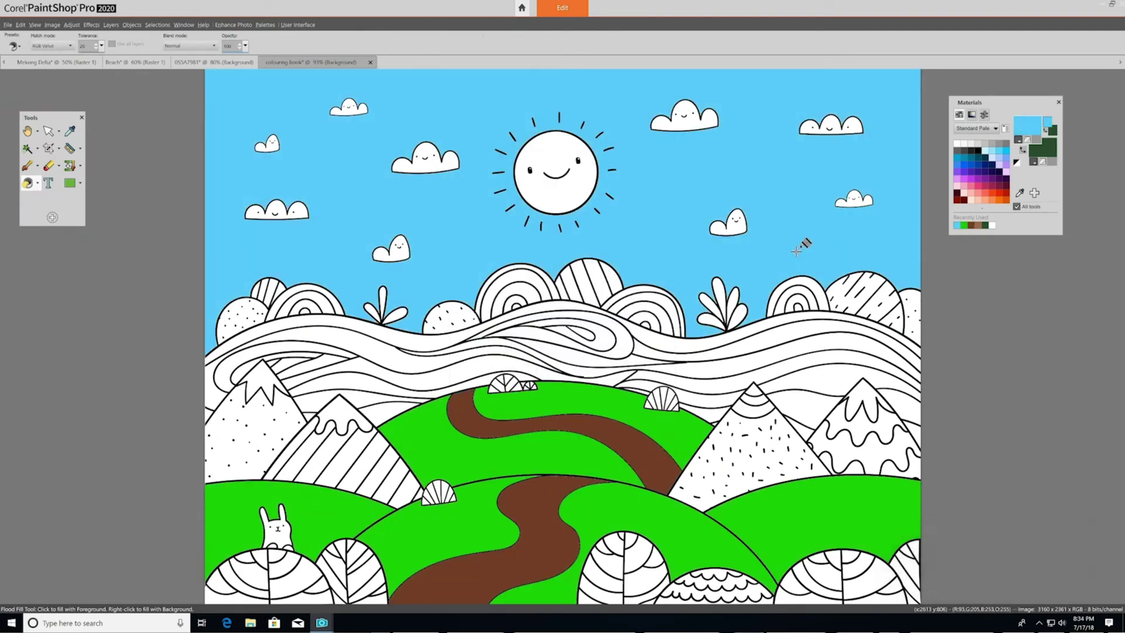
left_click(37, 184)
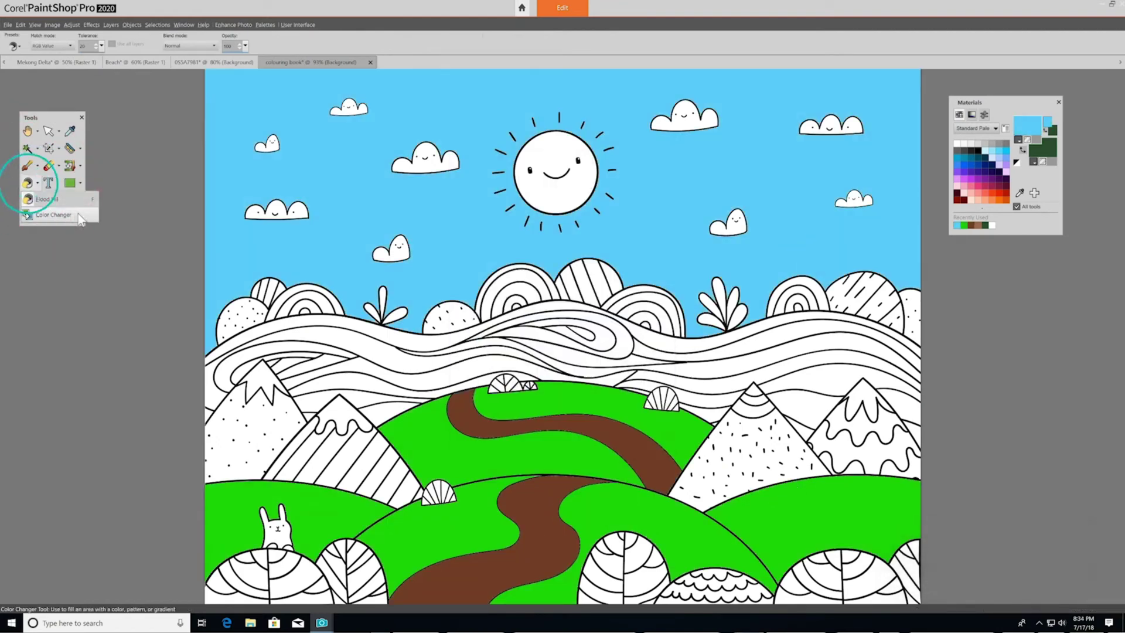
left_click(59, 215)
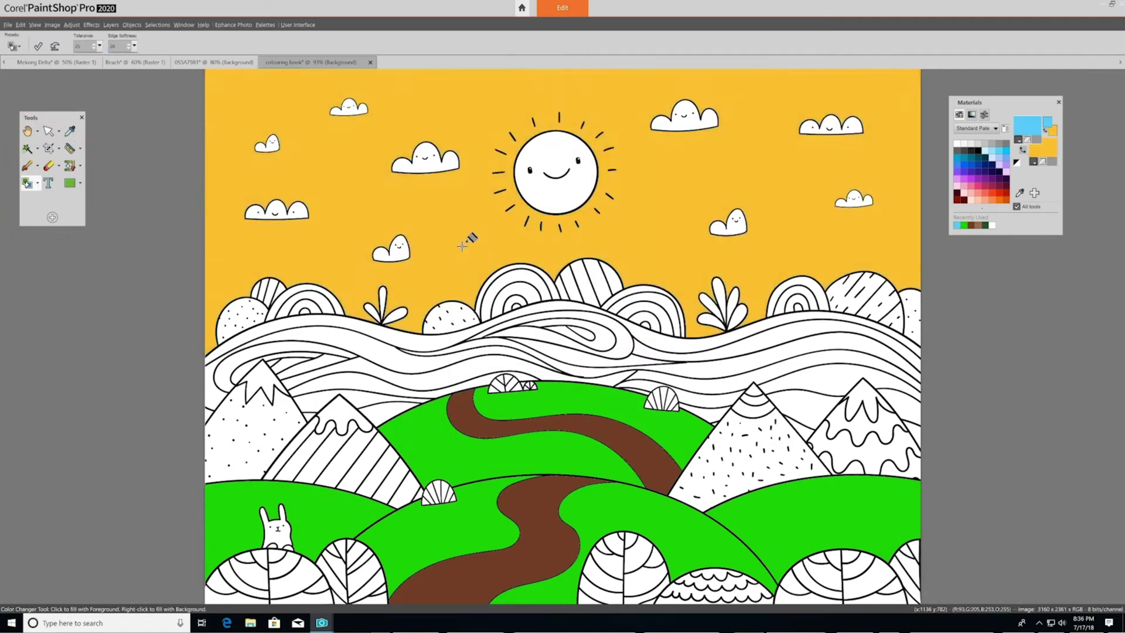
Open the Galaxy image from the Pics folder.
left_click(7, 25)
left_click(15, 42)
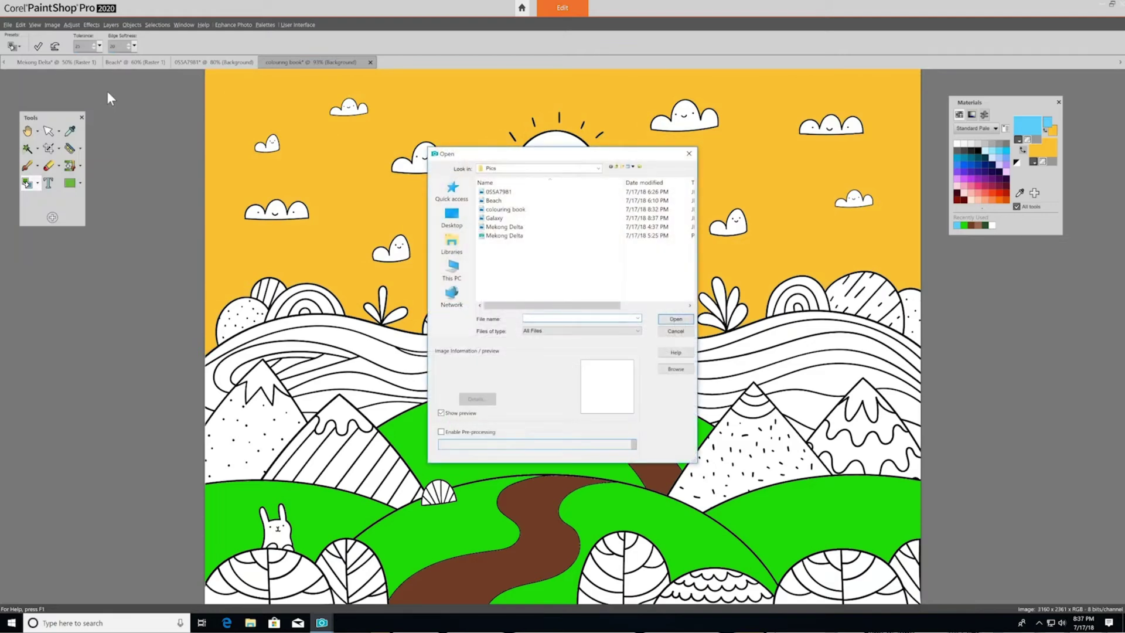
double_click(494, 218)
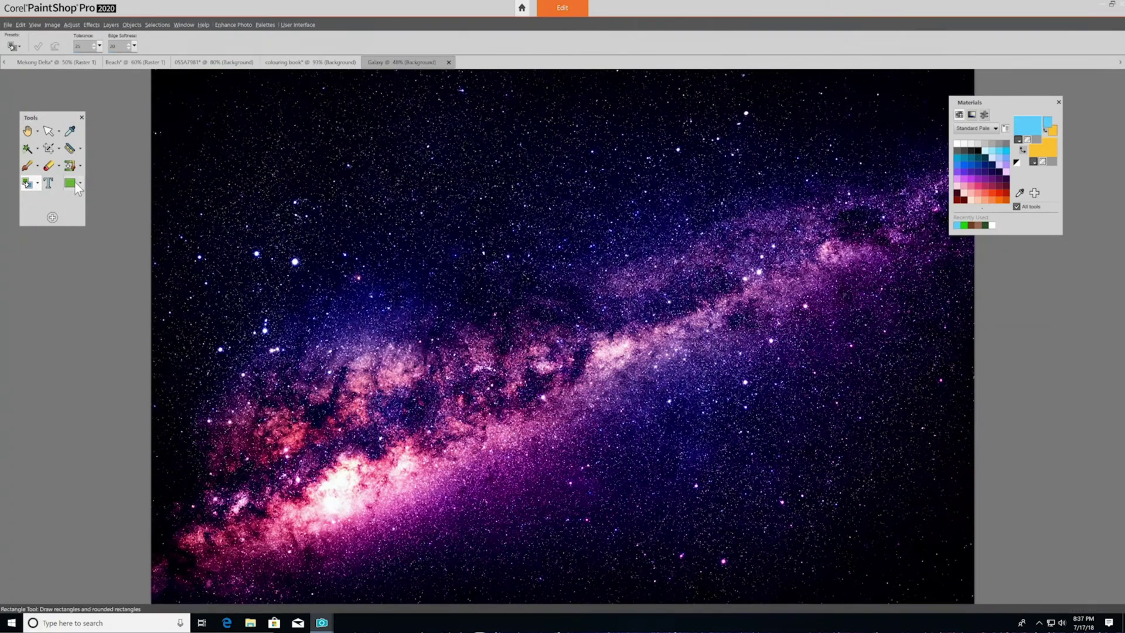
Draw a wide white rectangle across the middle of the galaxy image with the Rectangle tool.
left_click(79, 186)
left_click(87, 195)
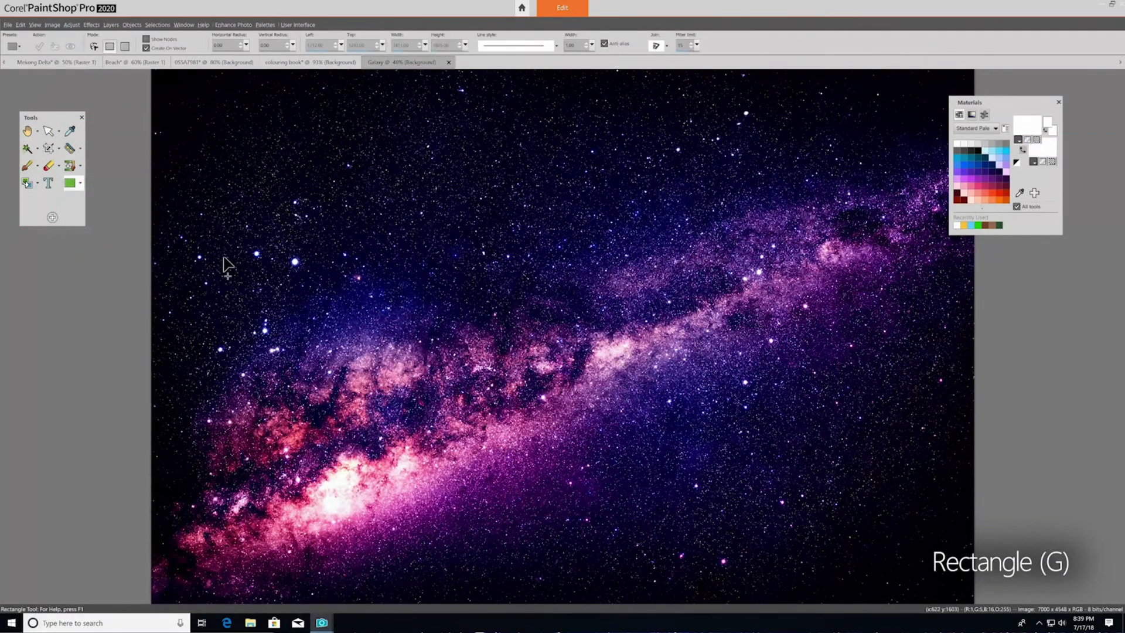
left_click_drag(224, 257, 900, 369)
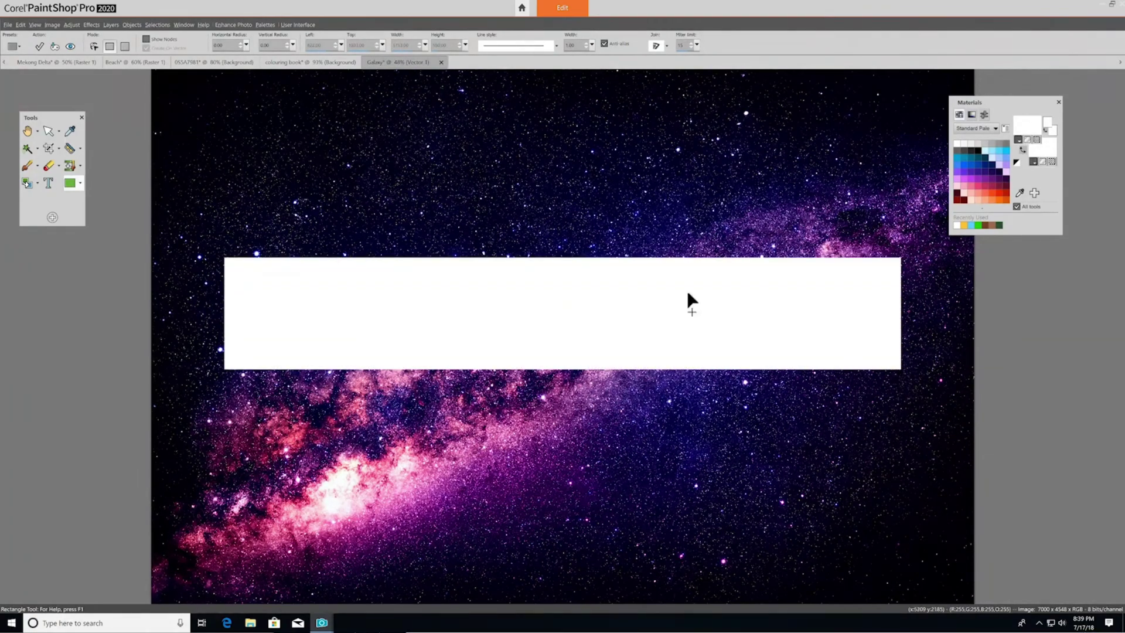
Show the Layers palette and lower the opacity of the white rectangle's layer to make it translucent.
left_click(35, 24)
mouse_move(126, 220)
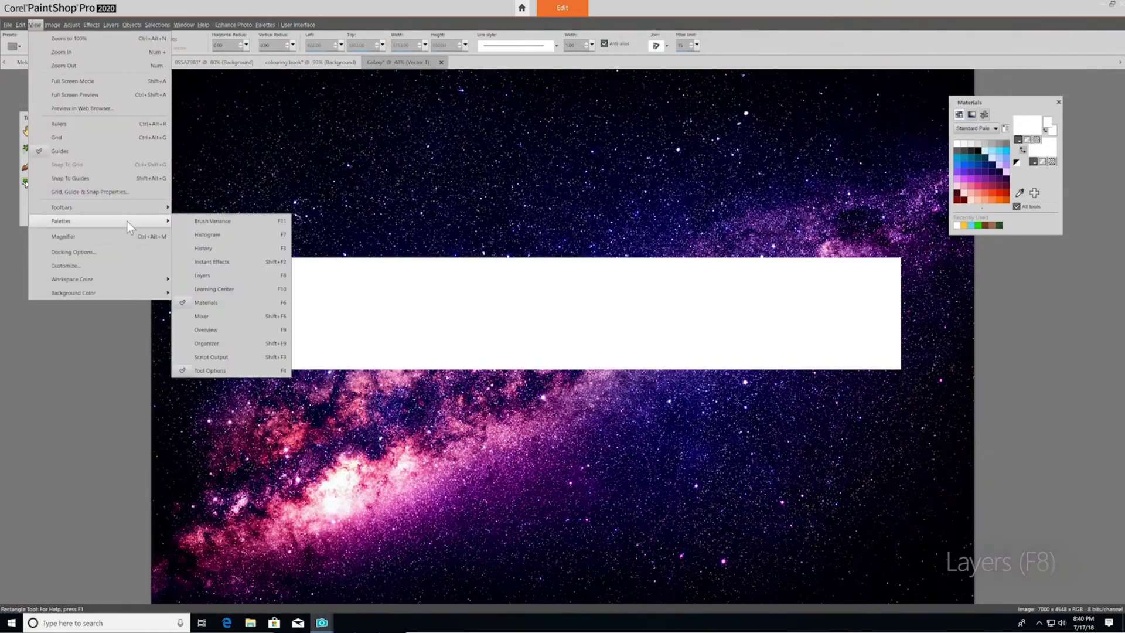
left_click(245, 276)
left_click_drag(1115, 82, 1105, 85)
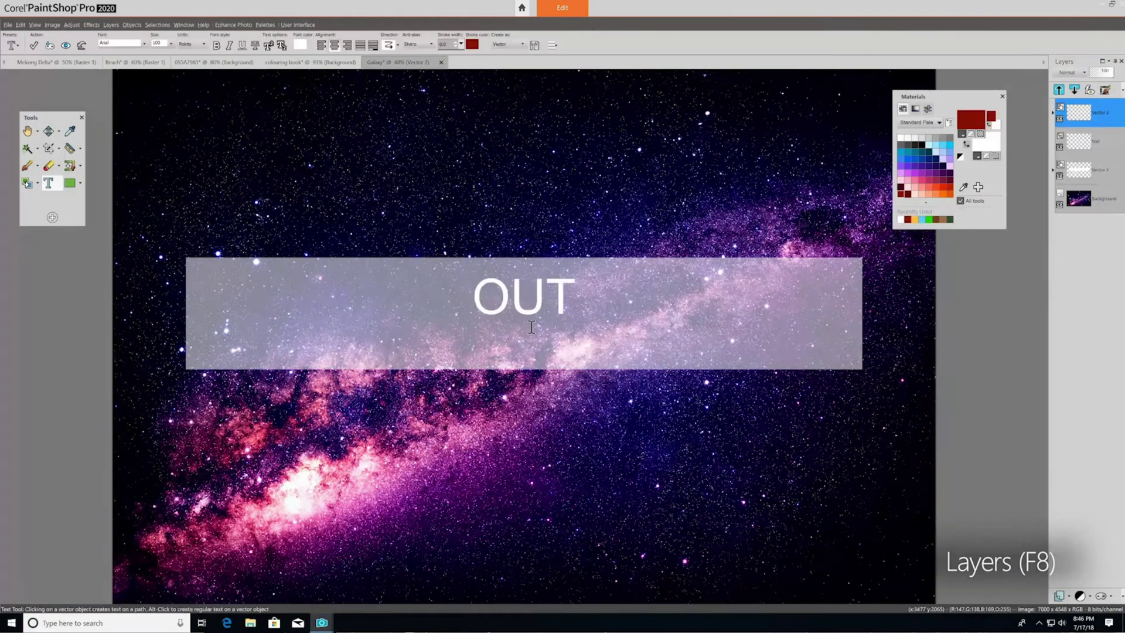
Complete the white title text as OUTER SPACE on the translucent rectangle and switch to the Move tool.
type("ER S")
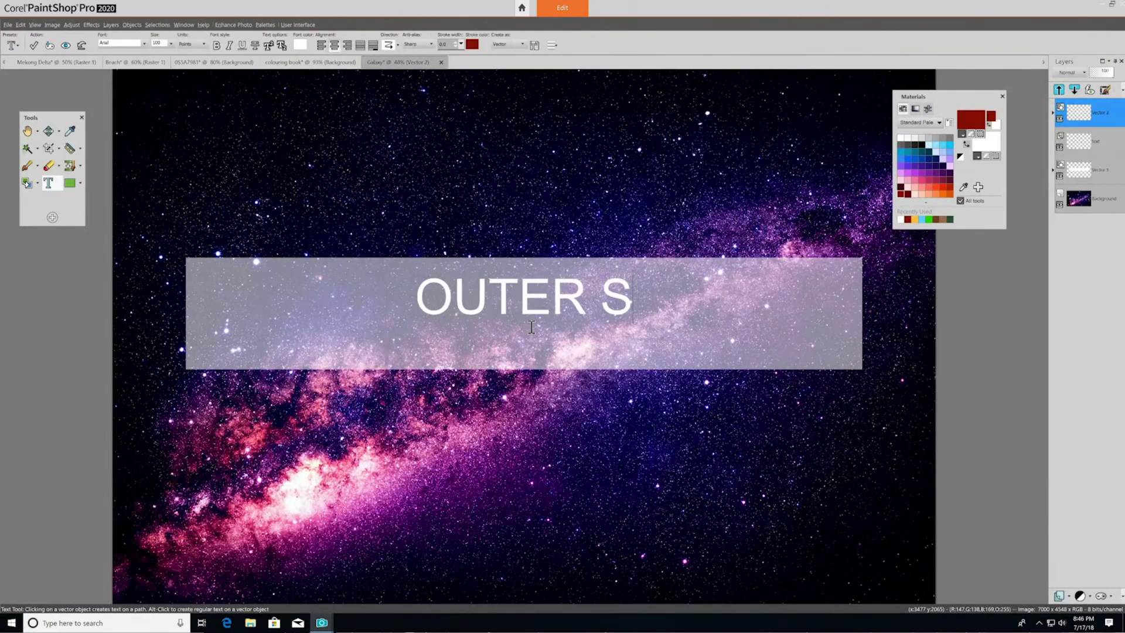
type("PACE")
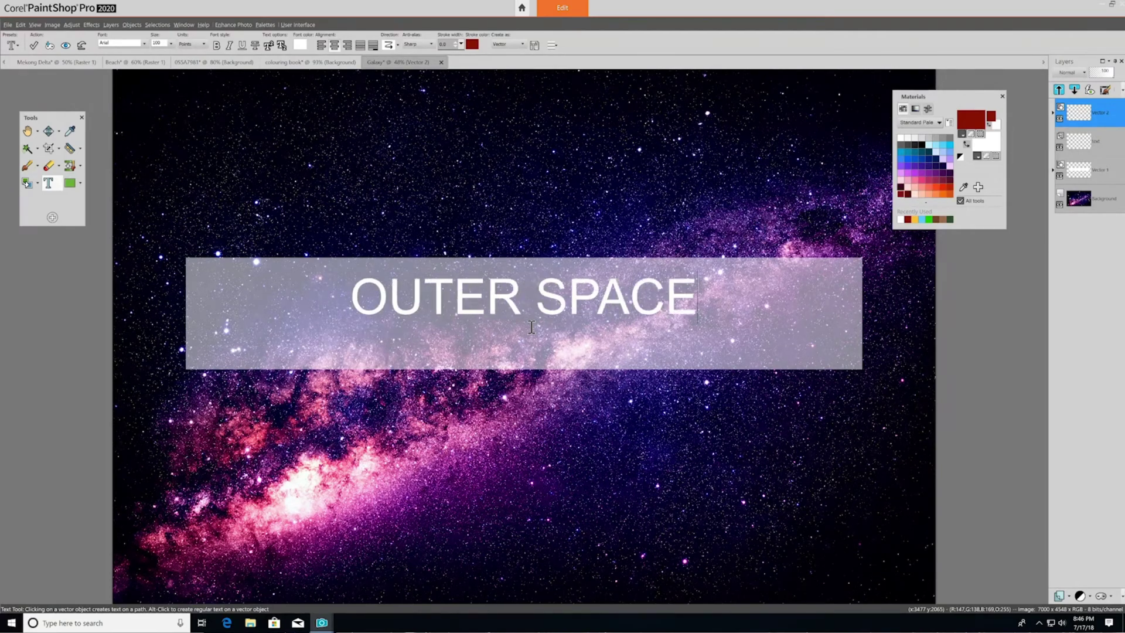
left_click(49, 131)
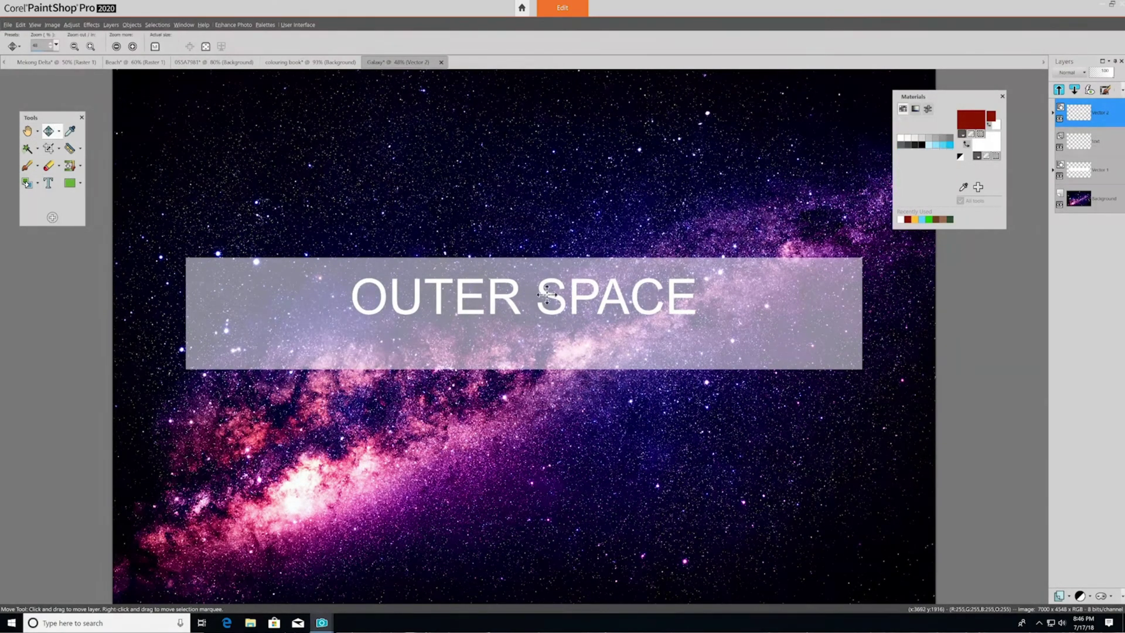